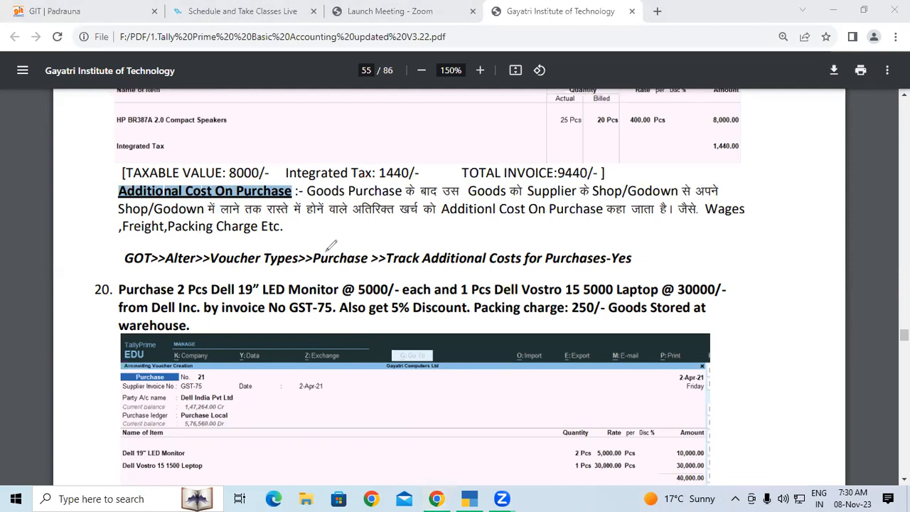
# Sketch a boxed "Pad" label and an underlined "GKP" over the Additional Cost On Purchase paragraph, linked by a curved arrow.
pyautogui.moveTo(360, 209)
pyautogui.mouseDown()
pyautogui.moveTo(372, 241)
pyautogui.moveTo(363, 219)
pyautogui.moveTo(402, 231)
pyautogui.moveTo(416, 174)
pyautogui.mouseUp()
pyautogui.moveTo(354, 186); pyautogui.dragTo(348, 225)
pyautogui.moveTo(379, 253)
pyautogui.mouseDown()
pyautogui.moveTo(343, 190)
pyautogui.moveTo(435, 154)
pyautogui.moveTo(446, 227)
pyautogui.moveTo(375, 244)
pyautogui.mouseUp()
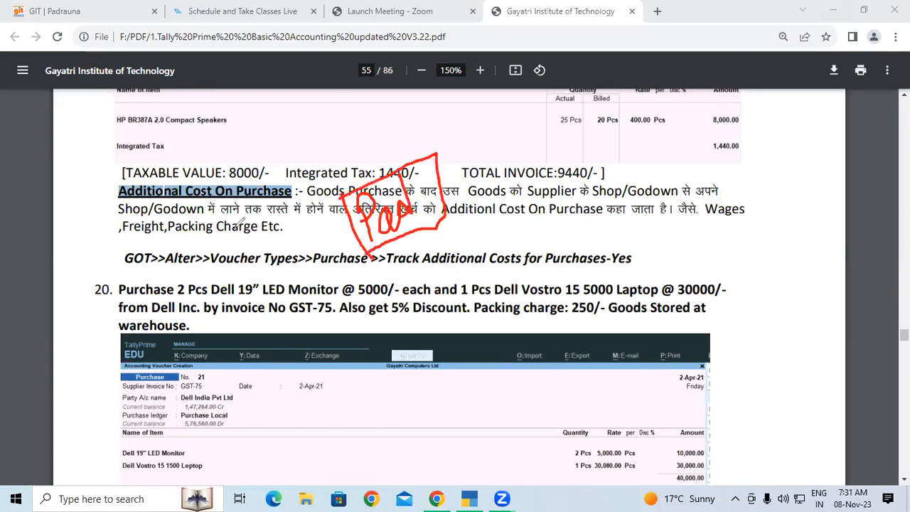
pyautogui.moveTo(112, 126); pyautogui.dragTo(130, 155)
pyautogui.moveTo(142, 106)
pyautogui.mouseDown()
pyautogui.moveTo(140, 152)
pyautogui.moveTo(169, 146)
pyautogui.moveTo(177, 133)
pyautogui.mouseUp()
pyautogui.moveTo(131, 177); pyautogui.dragTo(181, 147)
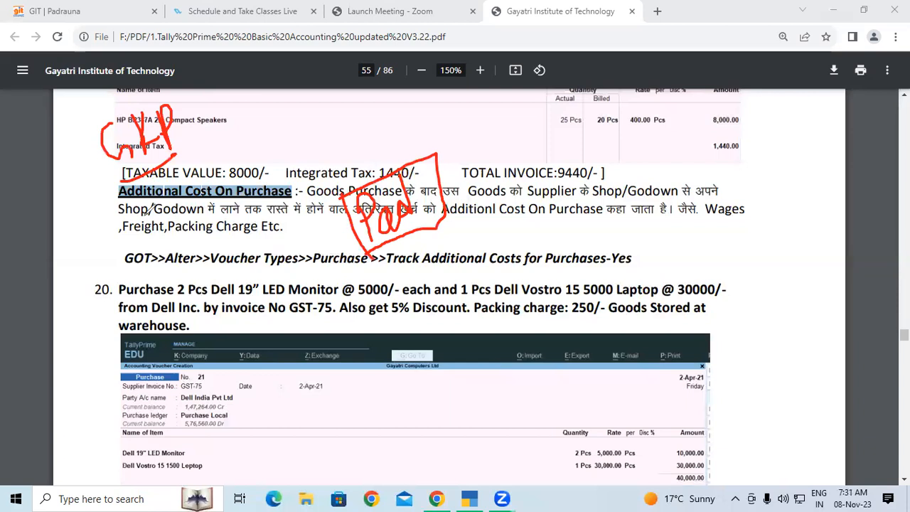
pyautogui.moveTo(173, 100)
pyautogui.mouseDown()
pyautogui.moveTo(200, 91)
pyautogui.moveTo(321, 130)
pyautogui.moveTo(361, 173)
pyautogui.moveTo(353, 178)
pyautogui.mouseUp()
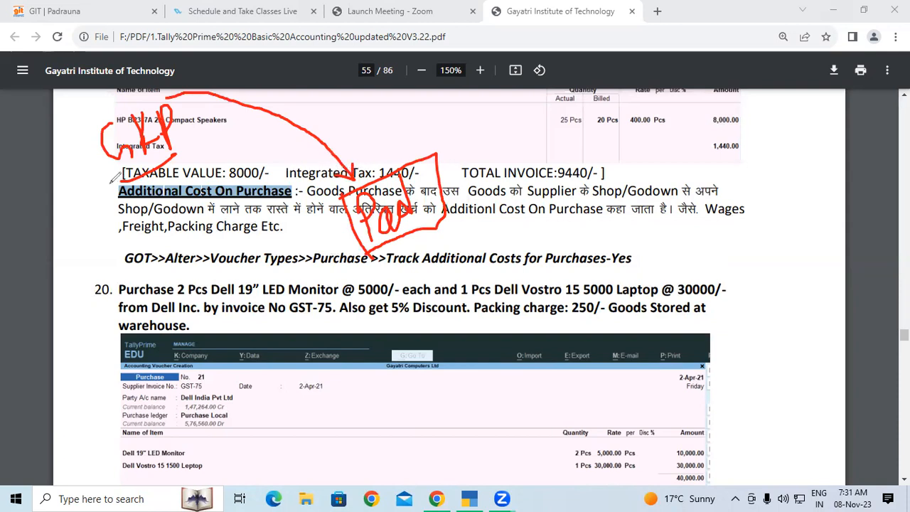
# Sketch two boxes linked by an arrow and a curve to "Pad", underline the Additional Cost On Purchase heading, and clear the drawings.
pyautogui.moveTo(96, 269)
pyautogui.mouseDown()
pyautogui.moveTo(91, 233)
pyautogui.moveTo(131, 226)
pyautogui.moveTo(137, 251)
pyautogui.moveTo(100, 263)
pyautogui.mouseUp()
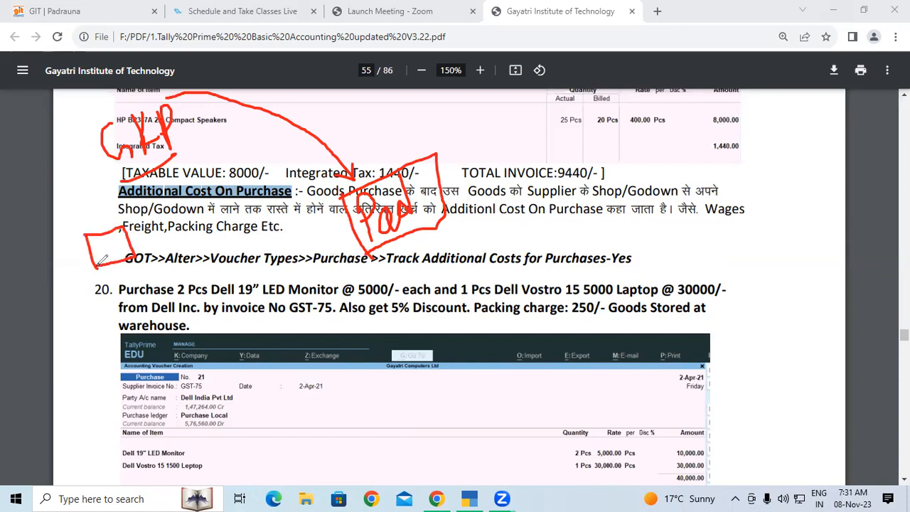
pyautogui.moveTo(77, 326); pyautogui.dragTo(85, 364)
pyautogui.moveTo(74, 328)
pyautogui.mouseDown()
pyautogui.moveTo(134, 312)
pyautogui.moveTo(146, 348)
pyautogui.moveTo(86, 362)
pyautogui.mouseUp()
pyautogui.moveTo(98, 243)
pyautogui.mouseDown()
pyautogui.moveTo(88, 313)
pyautogui.moveTo(80, 302)
pyautogui.moveTo(97, 305)
pyautogui.mouseUp()
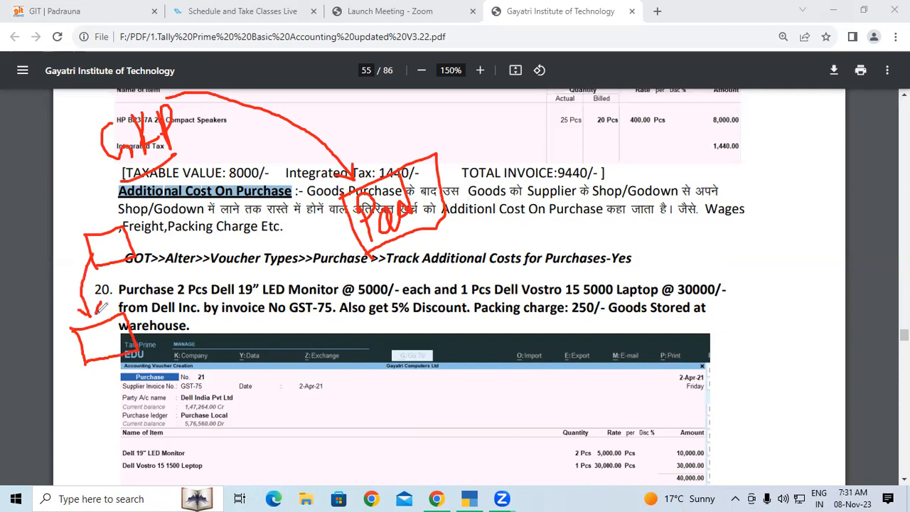
pyautogui.moveTo(108, 349)
pyautogui.mouseDown()
pyautogui.moveTo(119, 363)
pyautogui.moveTo(158, 371)
pyautogui.moveTo(308, 314)
pyautogui.moveTo(363, 253)
pyautogui.mouseUp()
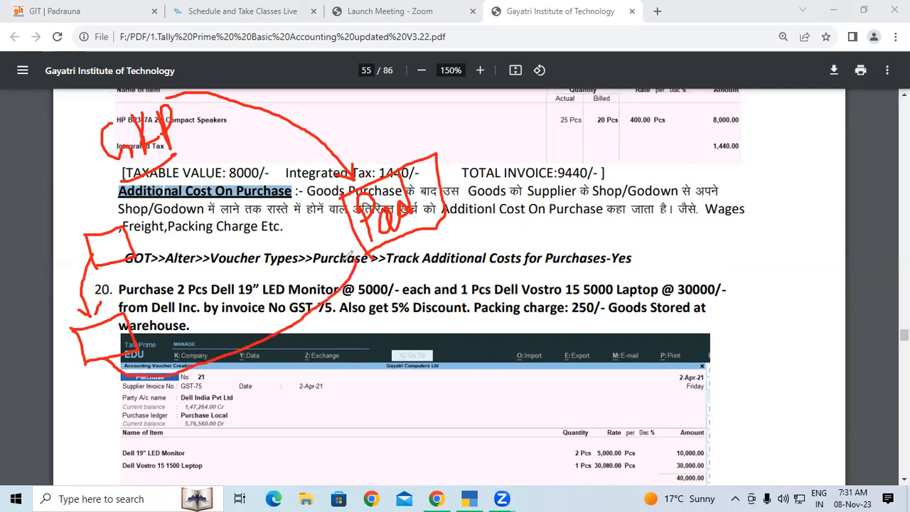
pyautogui.moveTo(200, 380)
pyautogui.mouseDown()
pyautogui.moveTo(204, 371)
pyautogui.moveTo(197, 387)
pyautogui.moveTo(215, 406)
pyautogui.moveTo(224, 373)
pyautogui.moveTo(235, 378)
pyautogui.moveTo(202, 384)
pyautogui.moveTo(214, 403)
pyautogui.mouseUp()
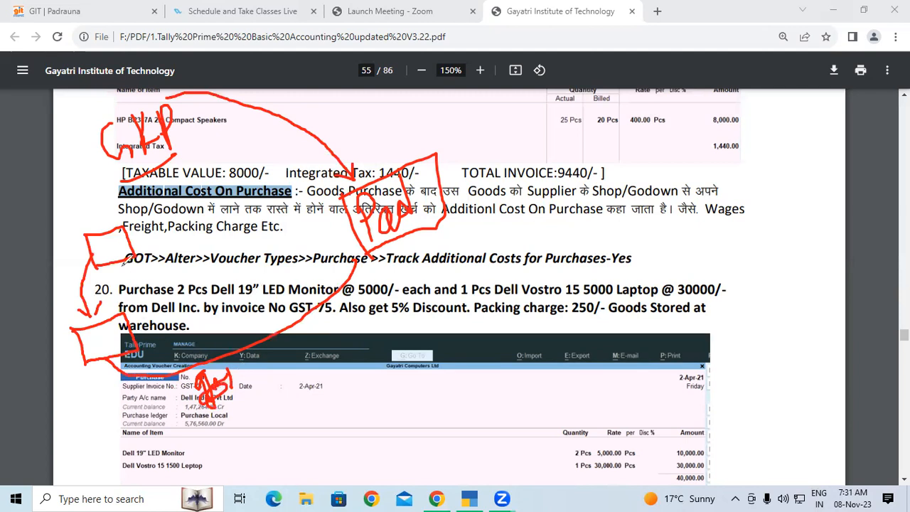
pyautogui.moveTo(86, 236)
pyautogui.mouseDown()
pyautogui.moveTo(92, 264)
pyautogui.moveTo(140, 258)
pyautogui.moveTo(106, 227)
pyautogui.moveTo(93, 232)
pyautogui.mouseUp()
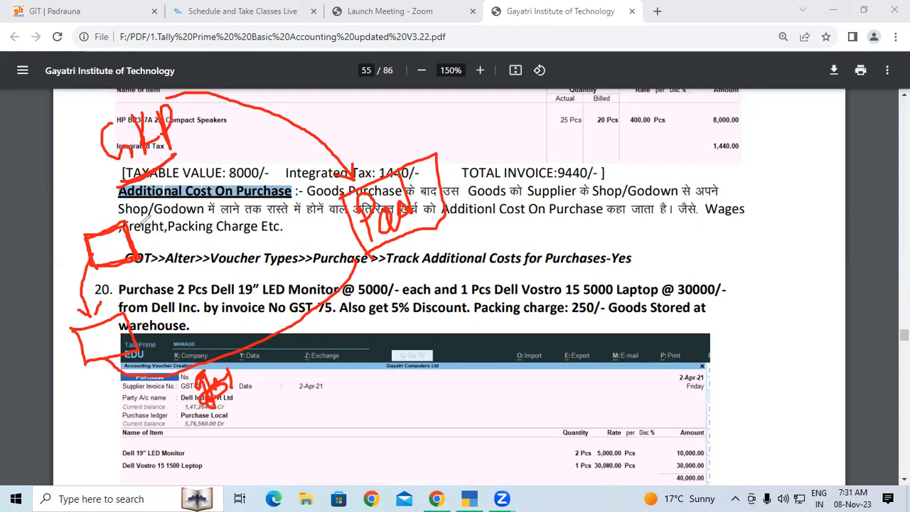
pyautogui.moveTo(135, 192); pyautogui.dragTo(252, 190)
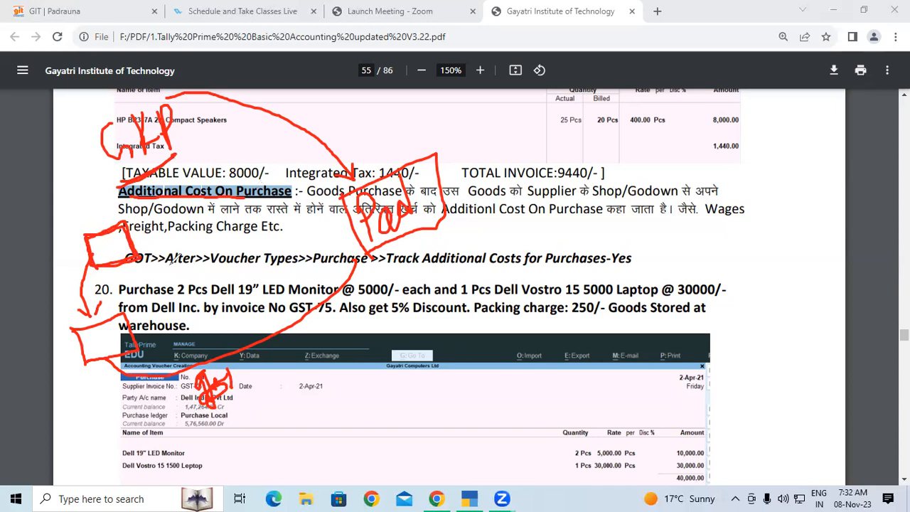
pyautogui.click(83, 357)
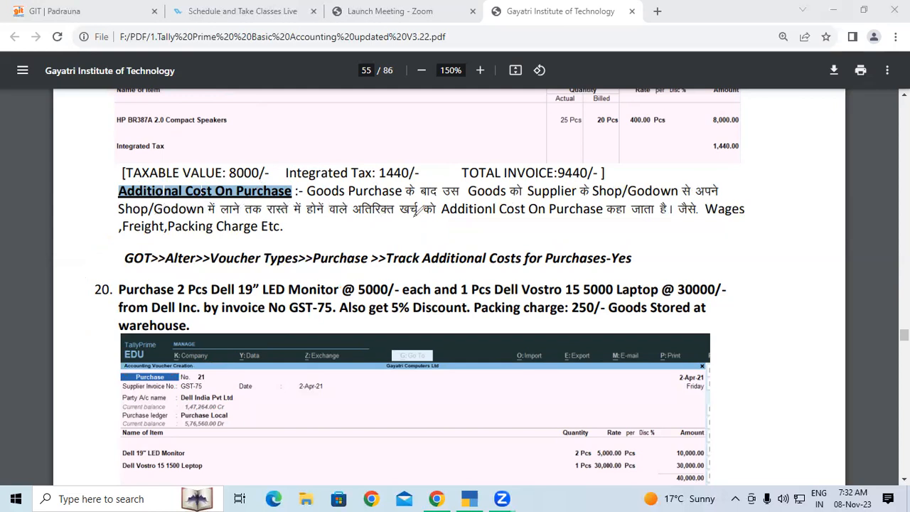
# Underline "Additionl Cost On Purchase" in the definition and draw an arrow between two circled "S" letters above it.
pyautogui.moveTo(456, 213); pyautogui.dragTo(624, 219)
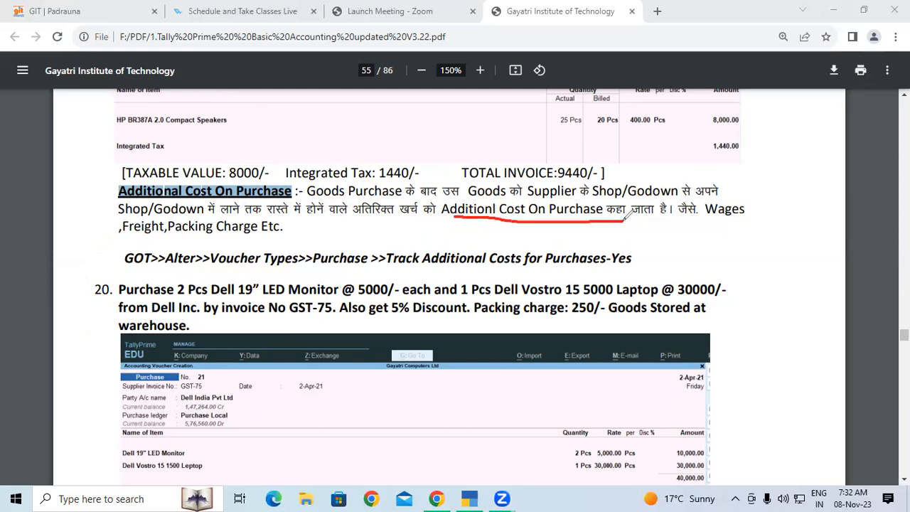
pyautogui.moveTo(229, 145)
pyautogui.mouseDown()
pyautogui.moveTo(242, 169)
pyautogui.moveTo(232, 128)
pyautogui.moveTo(265, 165)
pyautogui.moveTo(243, 130)
pyautogui.mouseUp()
pyautogui.moveTo(585, 119)
pyautogui.mouseDown()
pyautogui.moveTo(571, 128)
pyautogui.moveTo(582, 150)
pyautogui.mouseUp()
pyautogui.moveTo(579, 103)
pyautogui.mouseDown()
pyautogui.moveTo(591, 80)
pyautogui.moveTo(560, 99)
pyautogui.mouseUp()
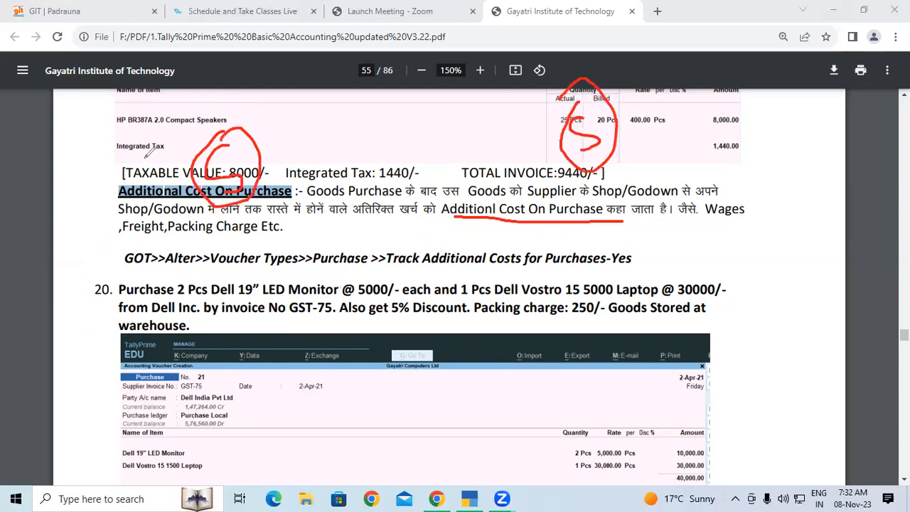
pyautogui.moveTo(230, 125)
pyautogui.mouseDown()
pyautogui.moveTo(238, 116)
pyautogui.moveTo(505, 100)
pyautogui.moveTo(533, 111)
pyautogui.mouseUp()
pyautogui.moveTo(533, 111); pyautogui.dragTo(520, 120)
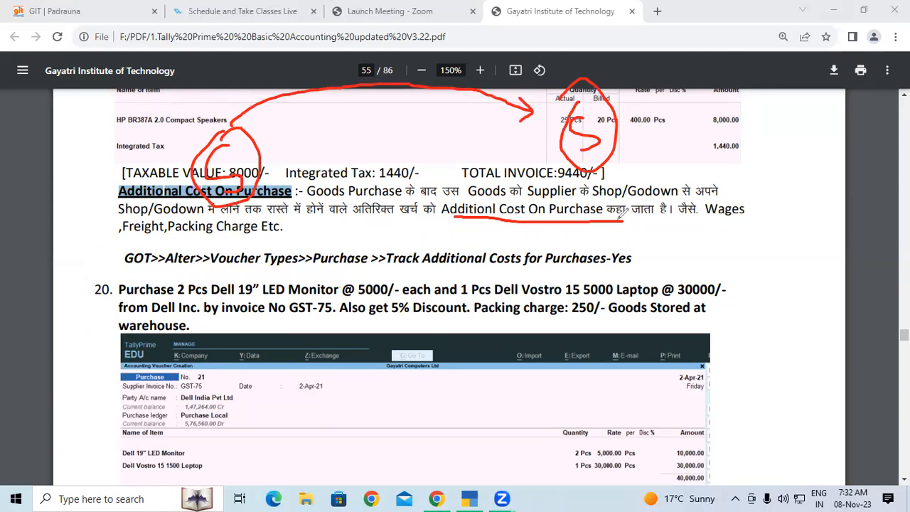
# Underline the Wages, Freight and Packing Charge examples and the Track Additional Costs for Purchases path, and clear all pen marks.
pyautogui.moveTo(486, 213); pyautogui.dragTo(559, 214)
pyautogui.moveTo(707, 219); pyautogui.dragTo(734, 219)
pyautogui.moveTo(122, 243); pyautogui.dragTo(246, 240)
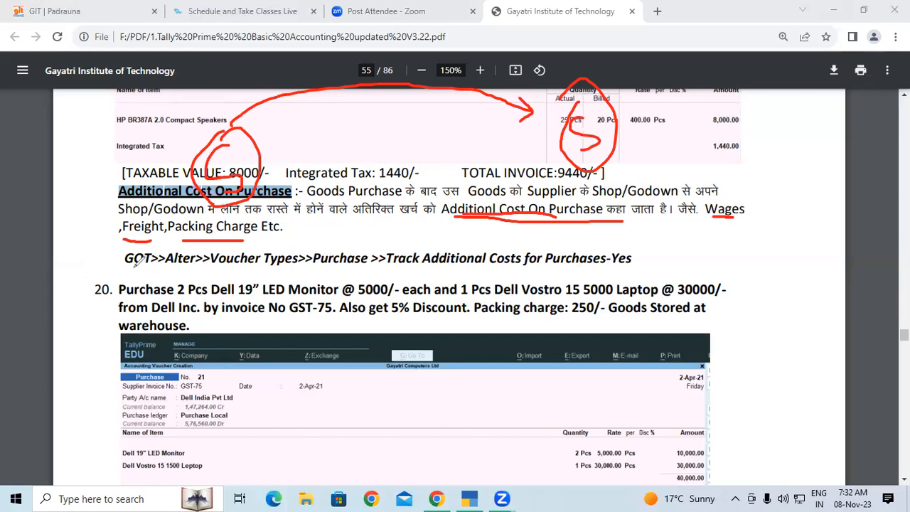
pyautogui.moveTo(127, 266); pyautogui.dragTo(638, 263)
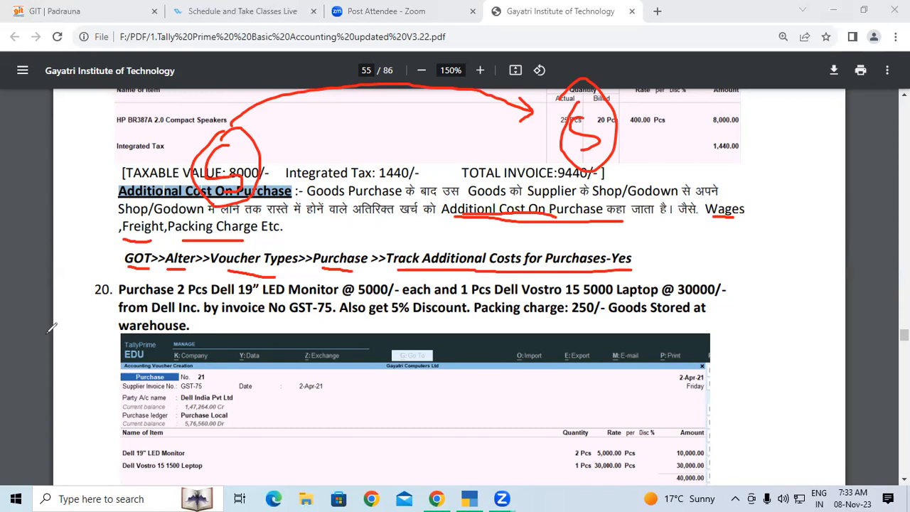
pyautogui.press('e')
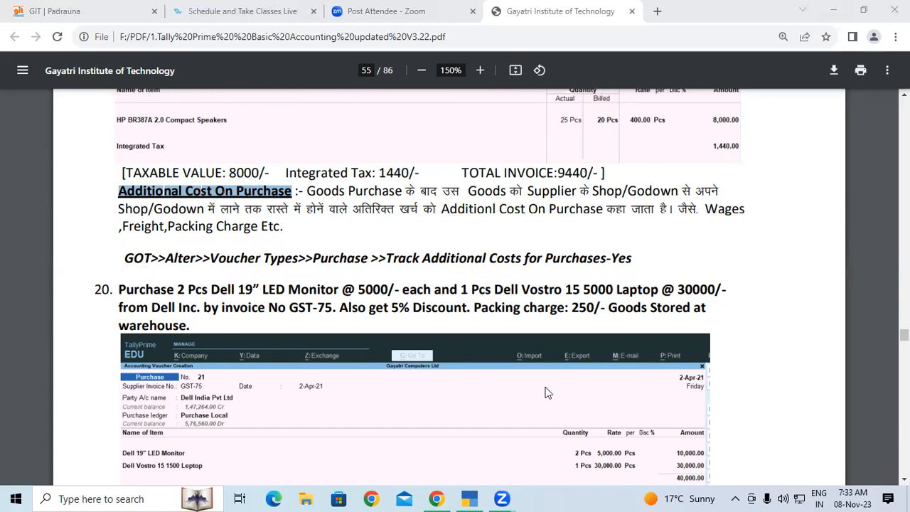
# Switch to TallyPrime and open the Purchase voucher type for alteration.
pyautogui.click(477, 498)
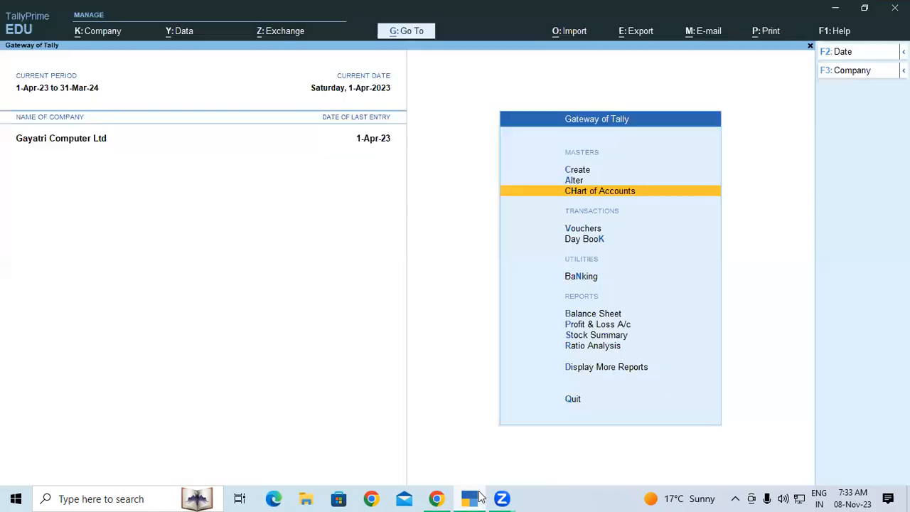
pyautogui.click(573, 180)
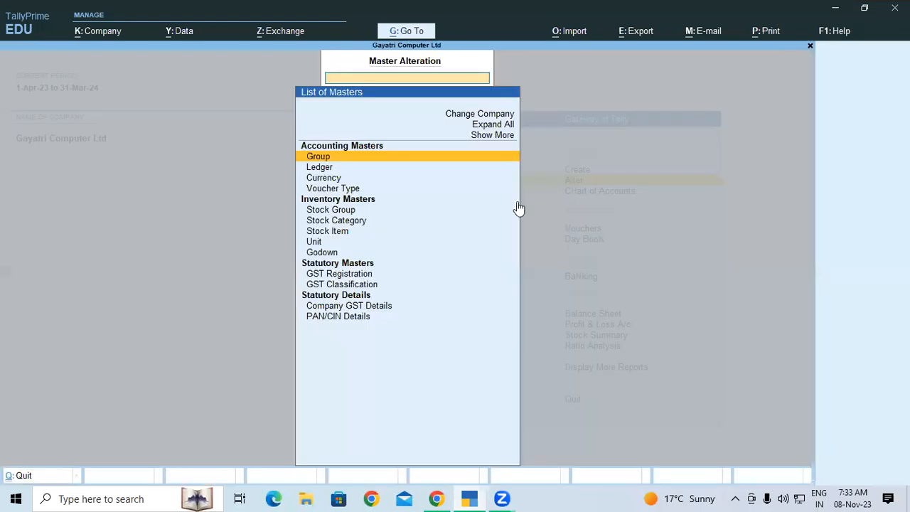
pyautogui.click(344, 191)
pyautogui.click(345, 190)
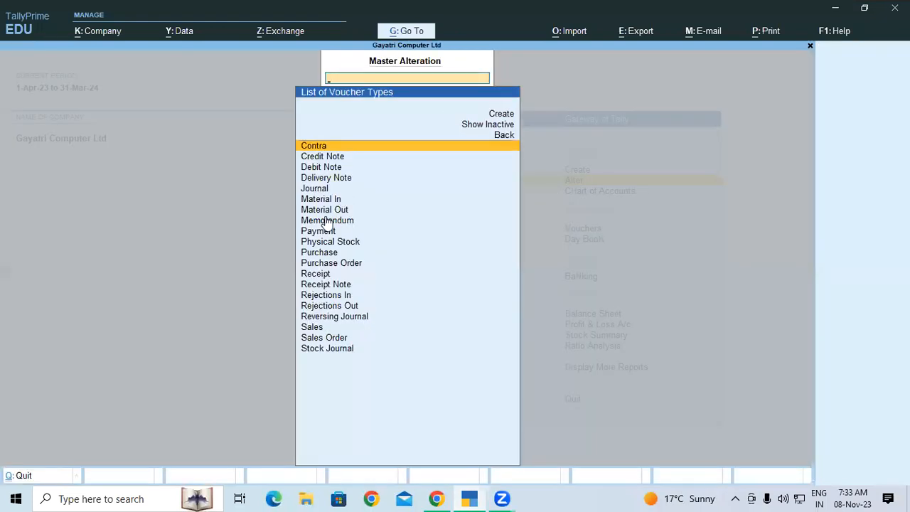
pyautogui.click(322, 254)
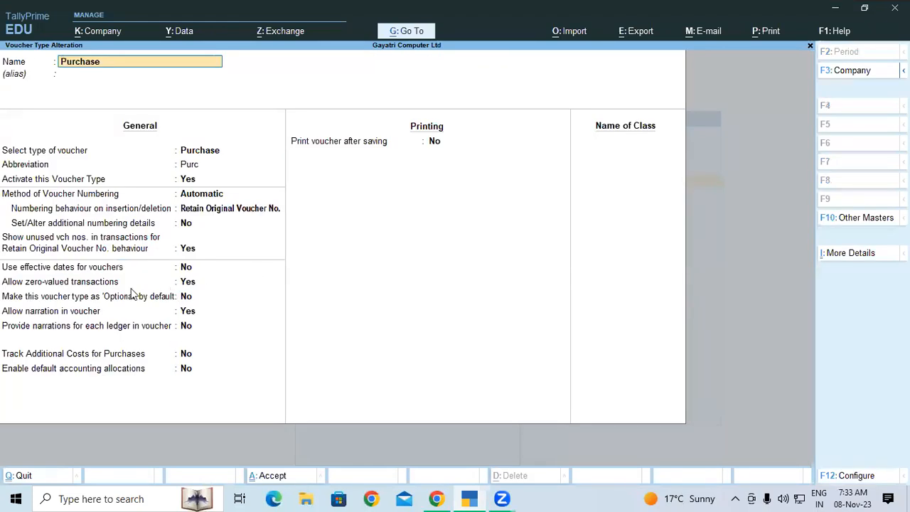
# Set Track Additional Costs for Purchases to Yes in the Purchase voucher type and save it.
pyautogui.click(50, 357)
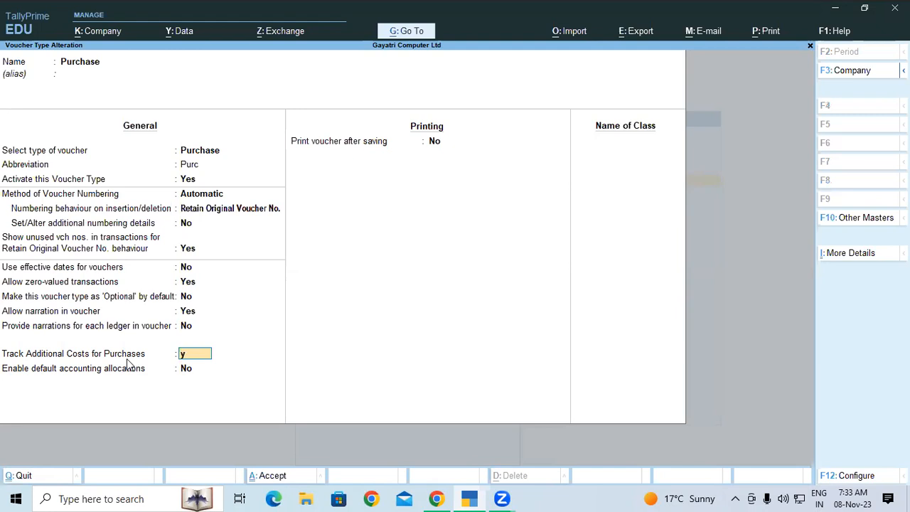
pyautogui.press('Return')
pyautogui.press('ctrl')
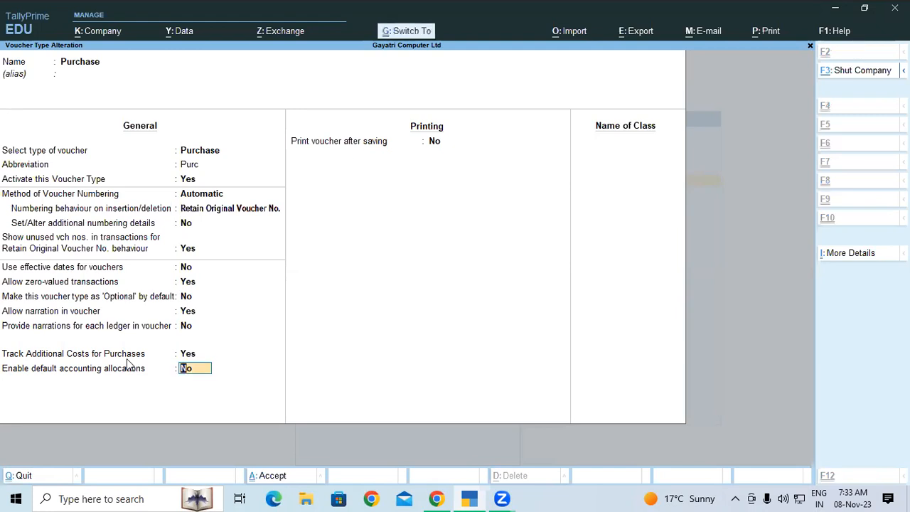
pyautogui.hotkey('ctrl', 'a')
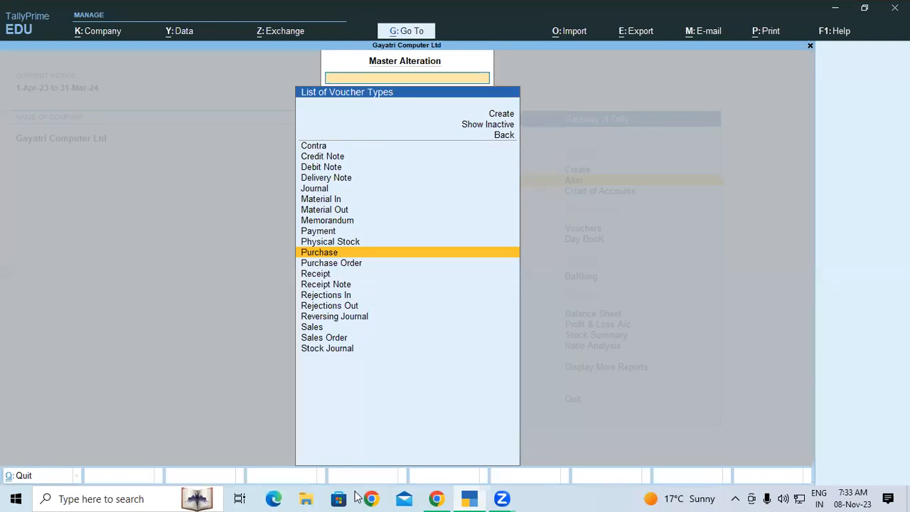
# Switch to the PDF in Chrome and read exercise 20 for its items, supplier, invoice number, discount, packing charge and storage location.
pyautogui.click(436, 498)
pyautogui.scroll(-1, 204, 316)
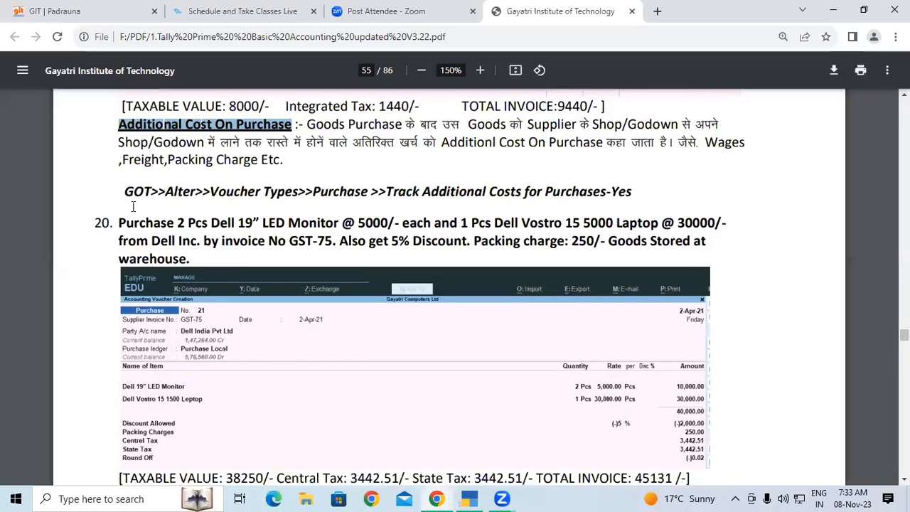
pyautogui.moveTo(118, 220); pyautogui.dragTo(220, 223)
pyautogui.moveTo(154, 222); pyautogui.dragTo(715, 223)
pyautogui.moveTo(121, 240); pyautogui.dragTo(205, 241)
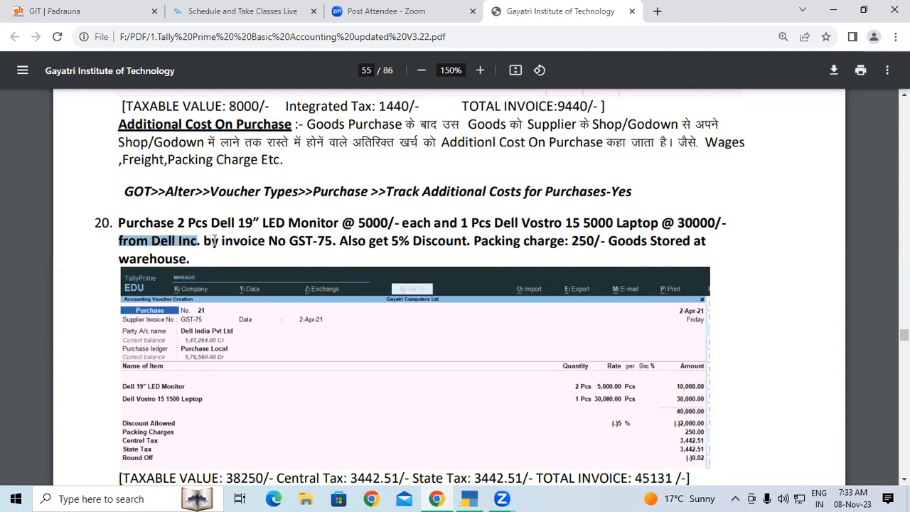
pyautogui.moveTo(278, 242); pyautogui.dragTo(560, 242)
pyautogui.click(560, 253)
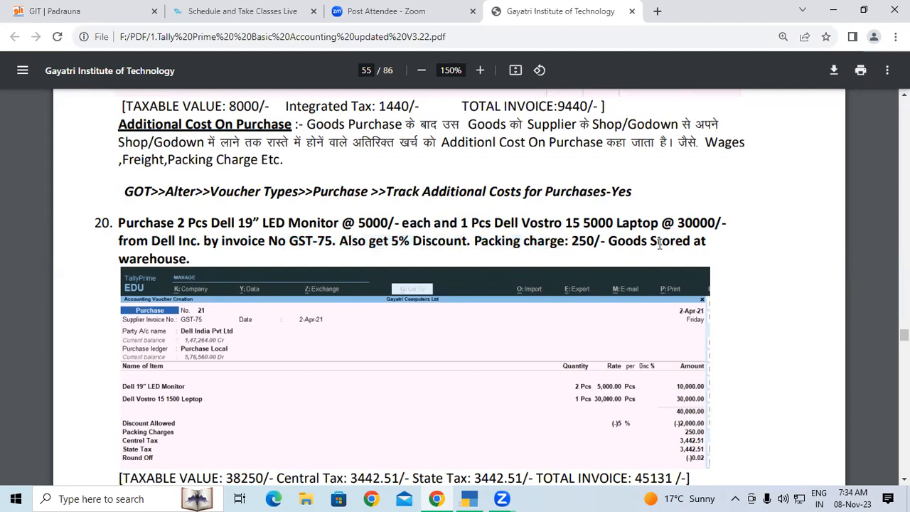
pyautogui.moveTo(623, 239); pyautogui.dragTo(680, 242)
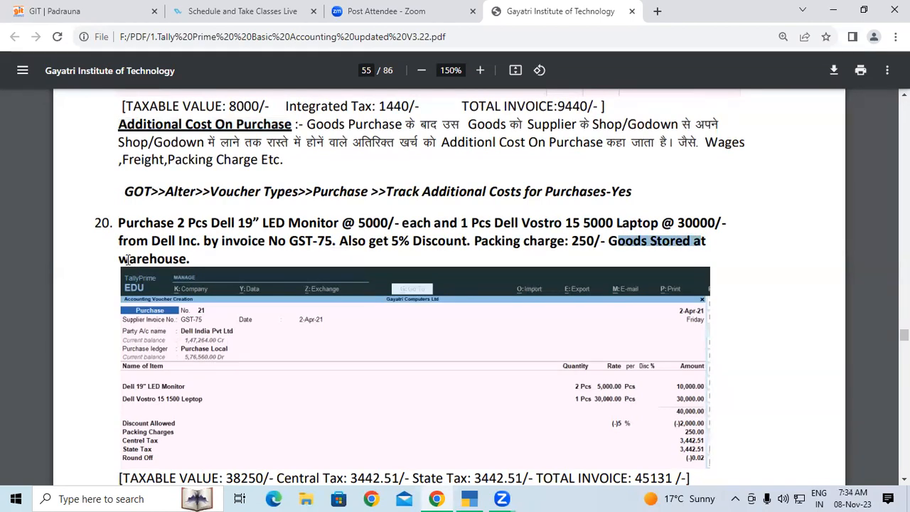
pyautogui.moveTo(120, 261); pyautogui.dragTo(186, 252)
pyautogui.click(235, 238)
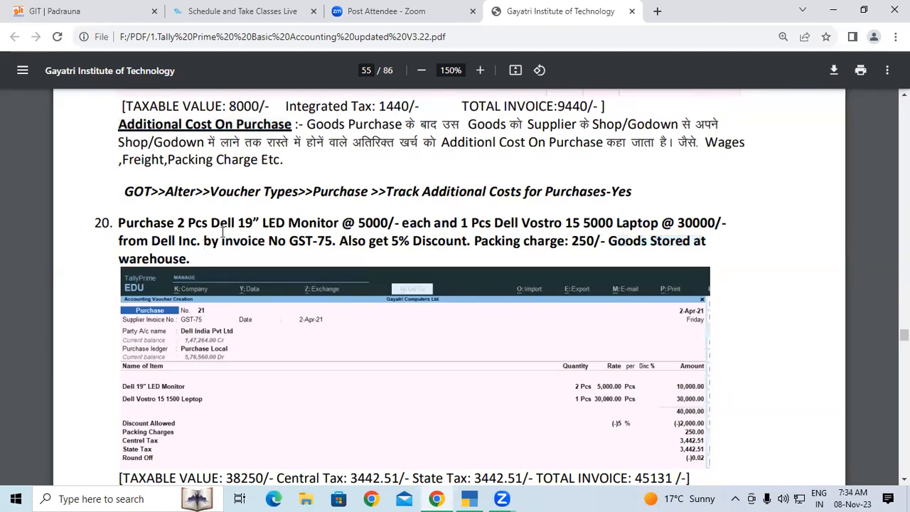
# Recheck exercise 20's item names, discount, packing charge and warehouse against the sample purchase voucher below it.
pyautogui.moveTo(214, 223); pyautogui.dragTo(357, 225)
pyautogui.moveTo(529, 223); pyautogui.dragTo(659, 225)
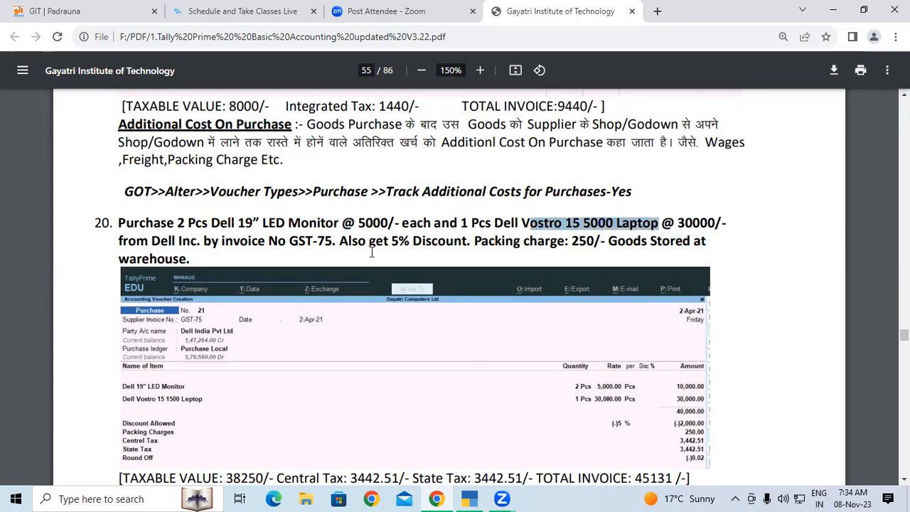
pyautogui.moveTo(388, 242); pyautogui.dragTo(455, 243)
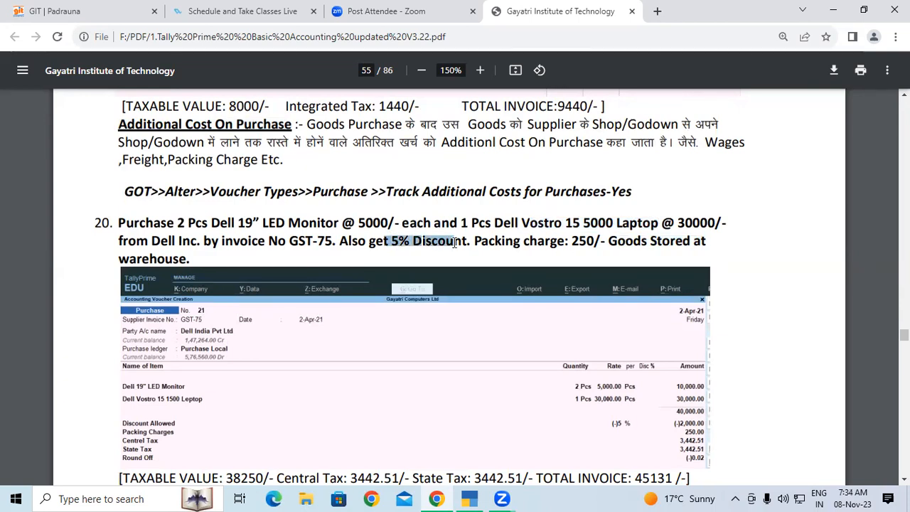
pyautogui.moveTo(573, 240); pyautogui.dragTo(504, 243)
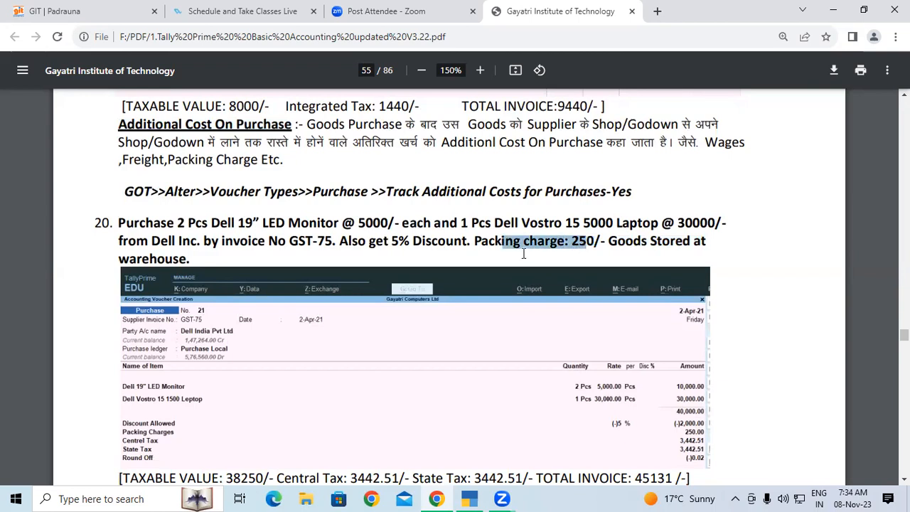
pyautogui.moveTo(652, 241); pyautogui.dragTo(722, 228)
pyautogui.moveTo(207, 259); pyautogui.dragTo(138, 257)
pyautogui.scroll(-1, 507, 299)
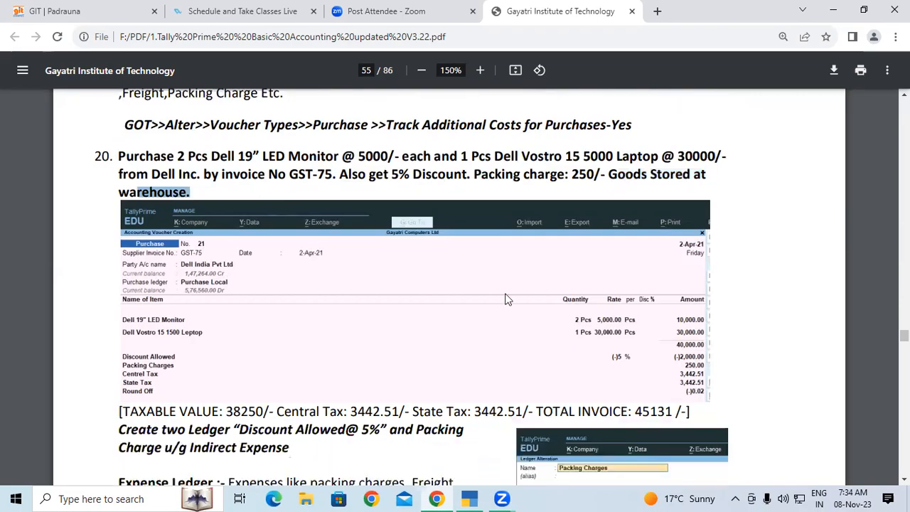
# Switch back to TallyPrime, leave the voucher type list and open accounting voucher creation.
pyautogui.click(475, 497)
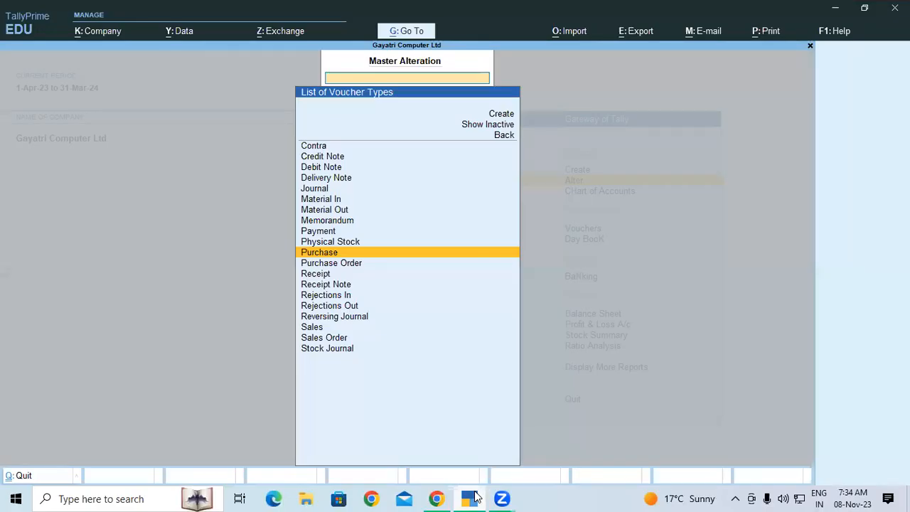
pyautogui.press('Escape')
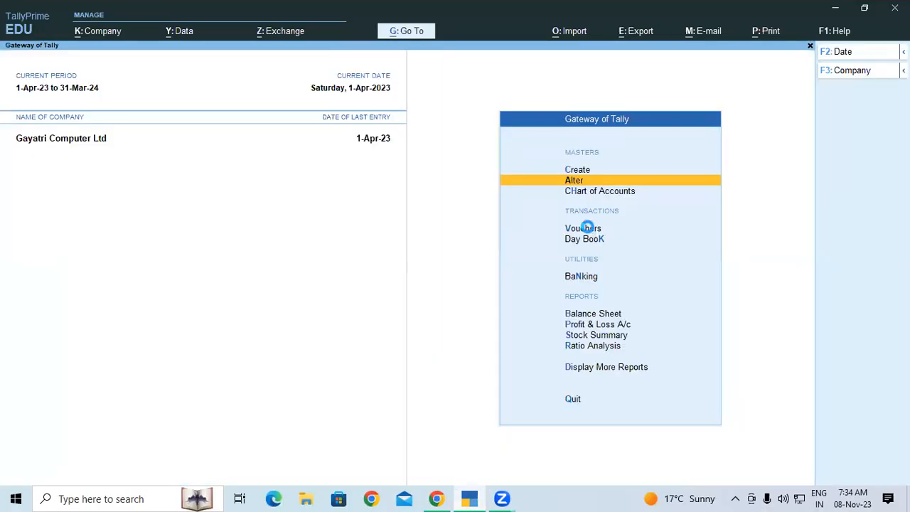
pyautogui.click(587, 227)
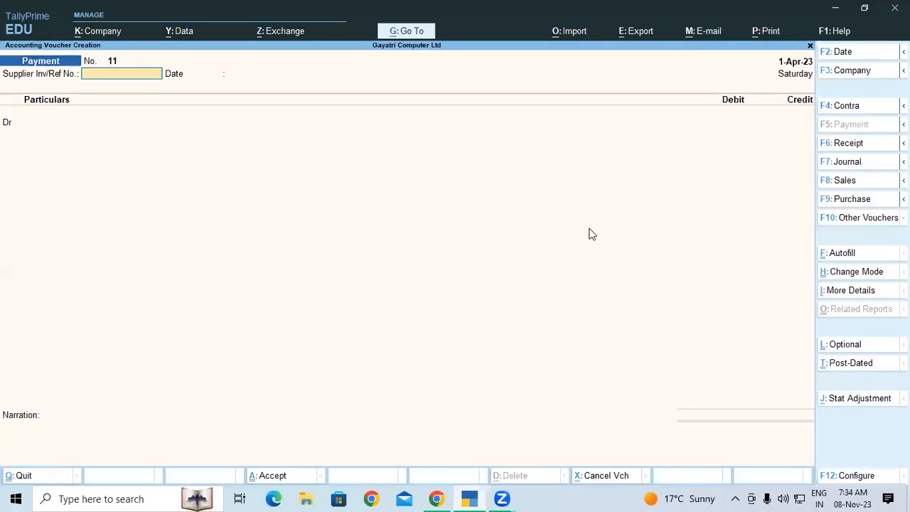
# Open a purchase voucher and set Use separate Actual and Billed Quantity columns in invoices to No in the company features.
pyautogui.click(856, 201)
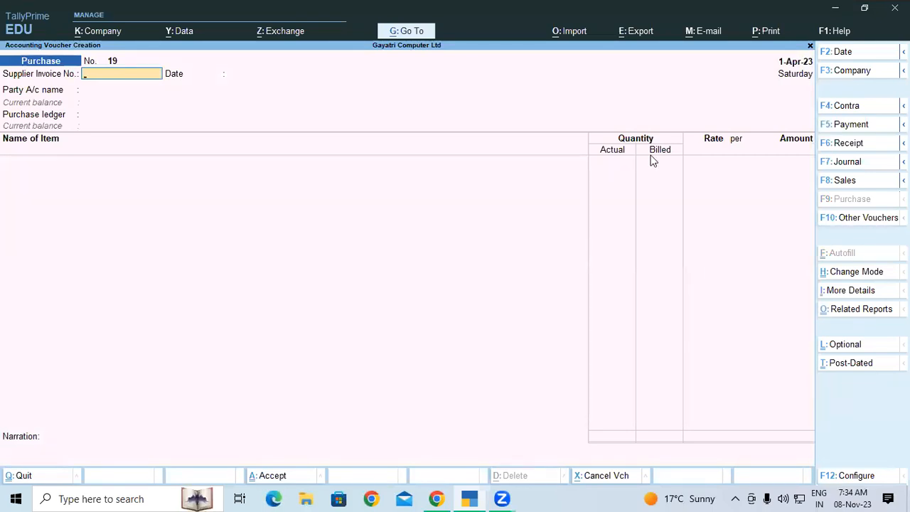
pyautogui.press('F11')
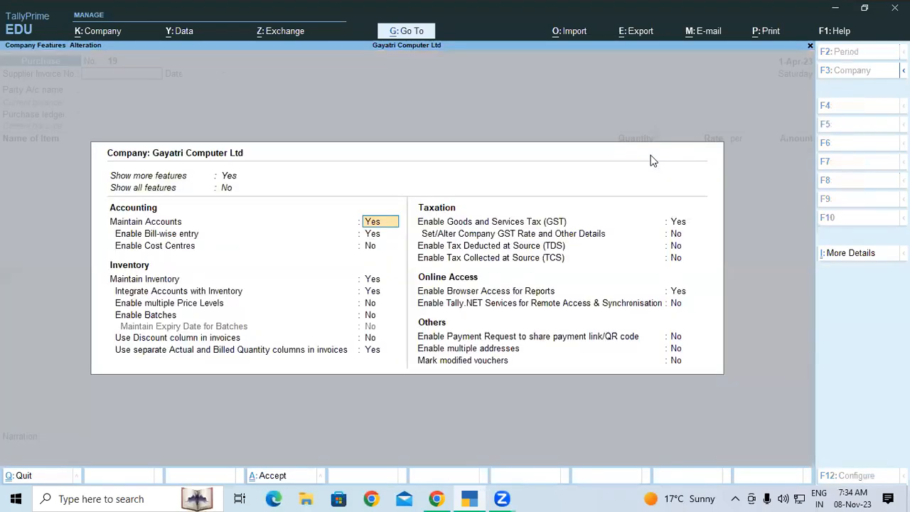
pyautogui.click(162, 354)
pyautogui.press('n')
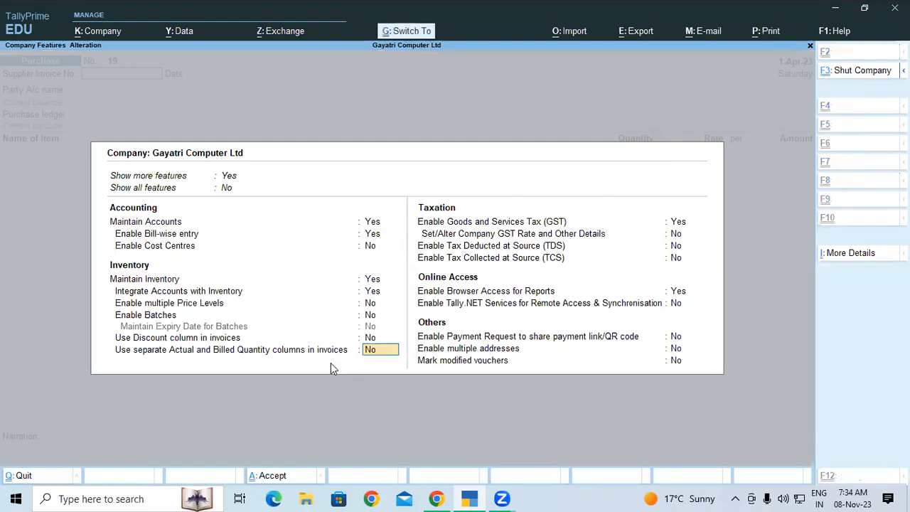
pyautogui.hotkey('ctrl', 'a')
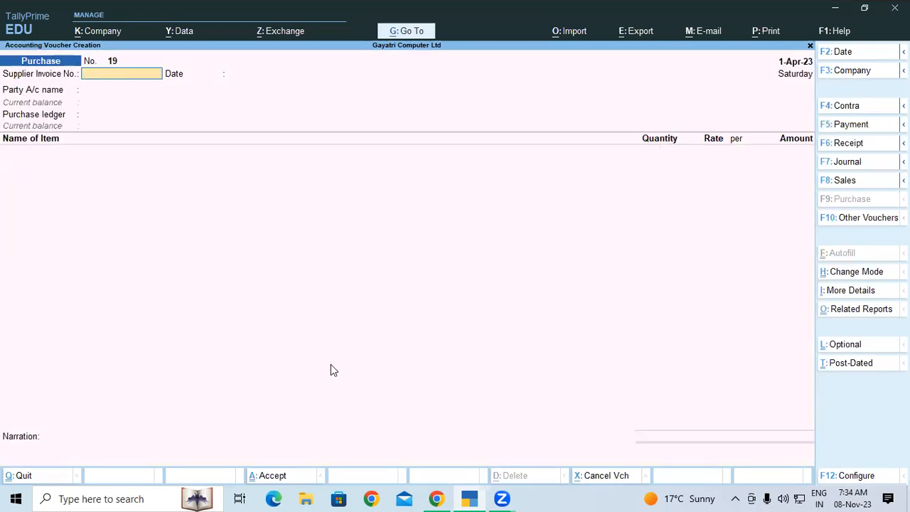
# Switch to the PDF in Chrome and review the separate actual and billed quantity section with exercises 16 to 18.
pyautogui.hotkey('alt', 'Tab')
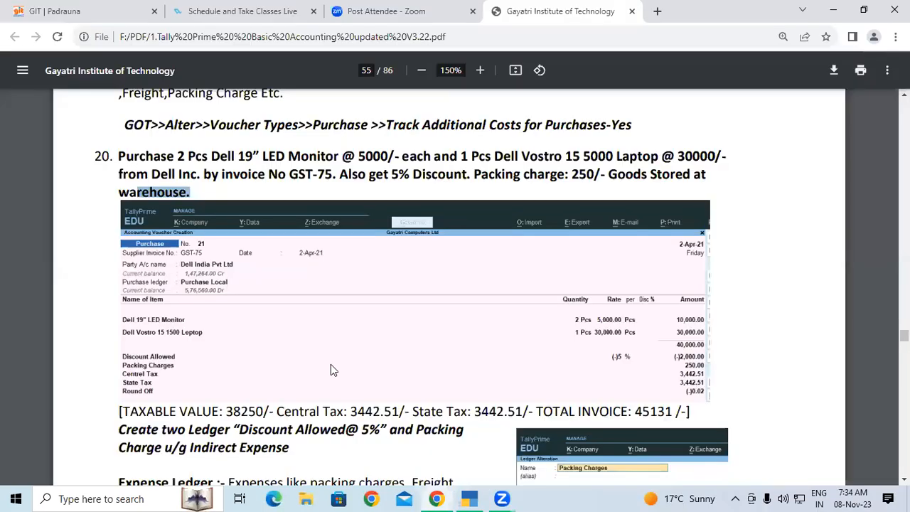
pyautogui.moveTo(904, 458); pyautogui.dragTo(905, 329)
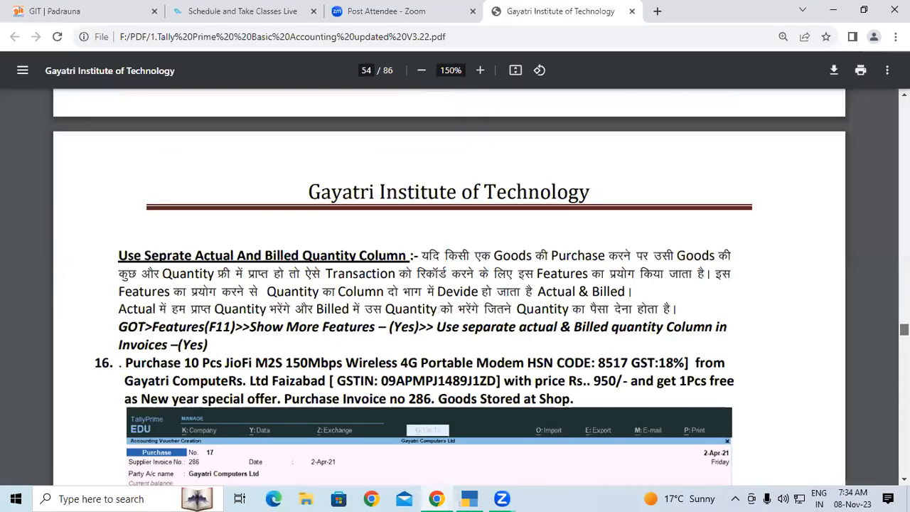
pyautogui.scroll(-13, 657, 350)
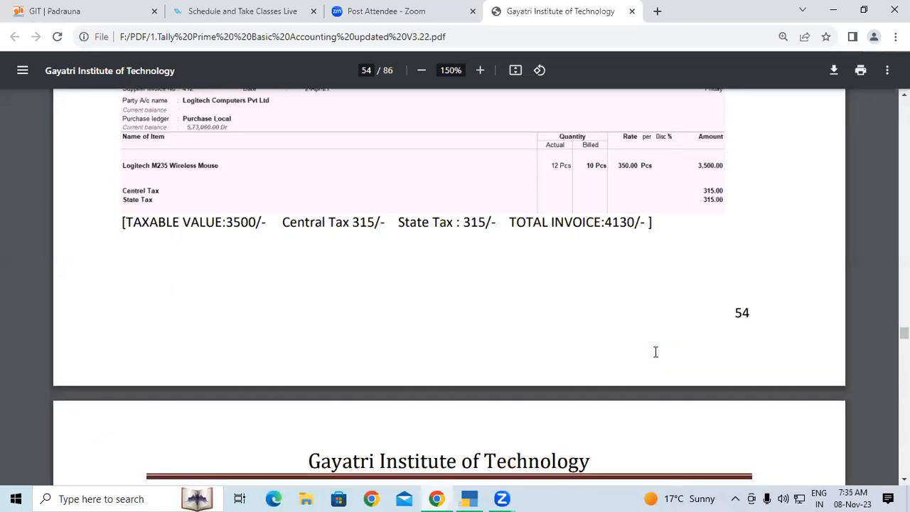
pyautogui.scroll(5, 655, 351)
pyautogui.scroll(5, 656, 351)
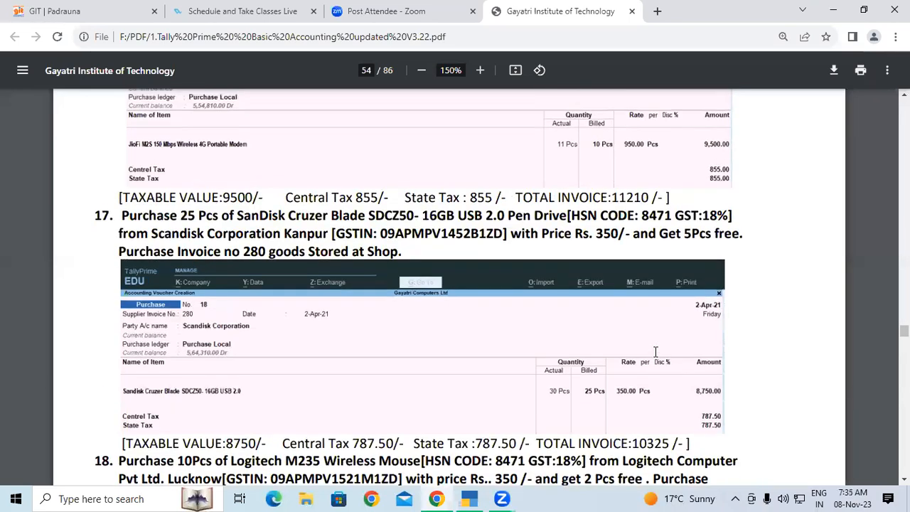
pyautogui.scroll(1, 655, 352)
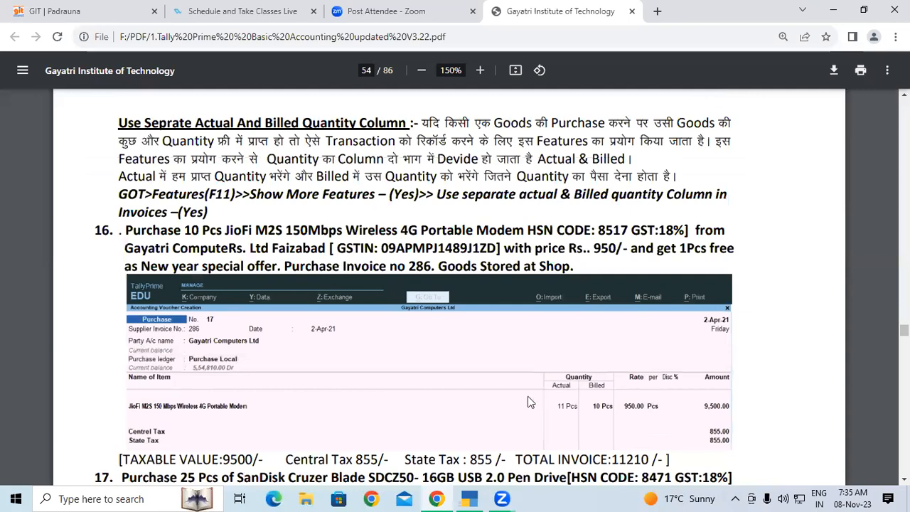
pyautogui.scroll(-13, 528, 396)
pyautogui.scroll(-9, 528, 401)
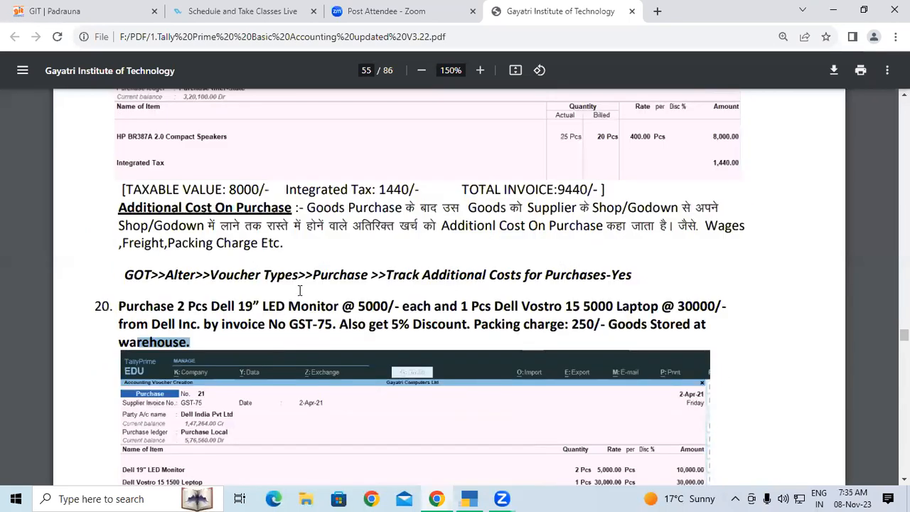
# Read exercise 20's invoice number and purchase details in the PDF, and return to the purchase voucher in TallyPrime.
pyautogui.click(318, 341)
pyautogui.moveTo(289, 325); pyautogui.dragTo(328, 325)
pyautogui.moveTo(222, 324); pyautogui.dragTo(346, 317)
pyautogui.scroll(-1, 346, 317)
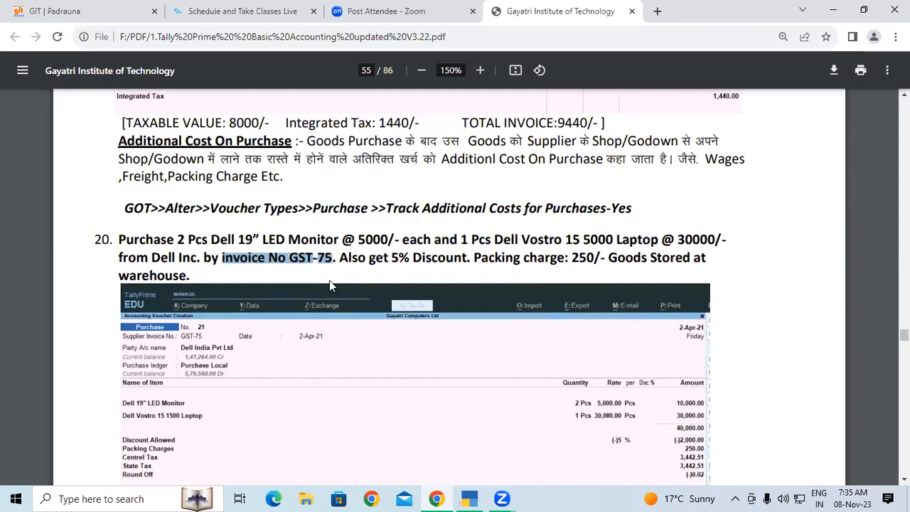
pyautogui.click(334, 268)
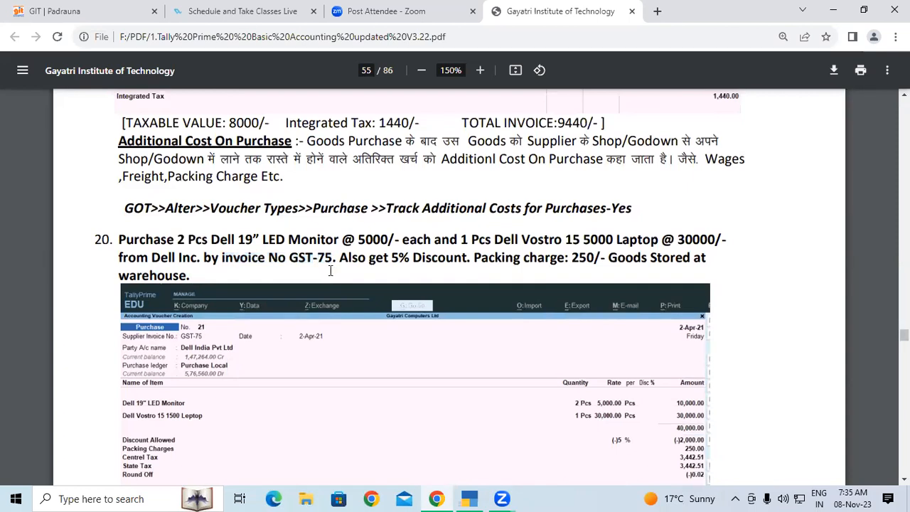
pyautogui.hotkey('alt', 'Tab')
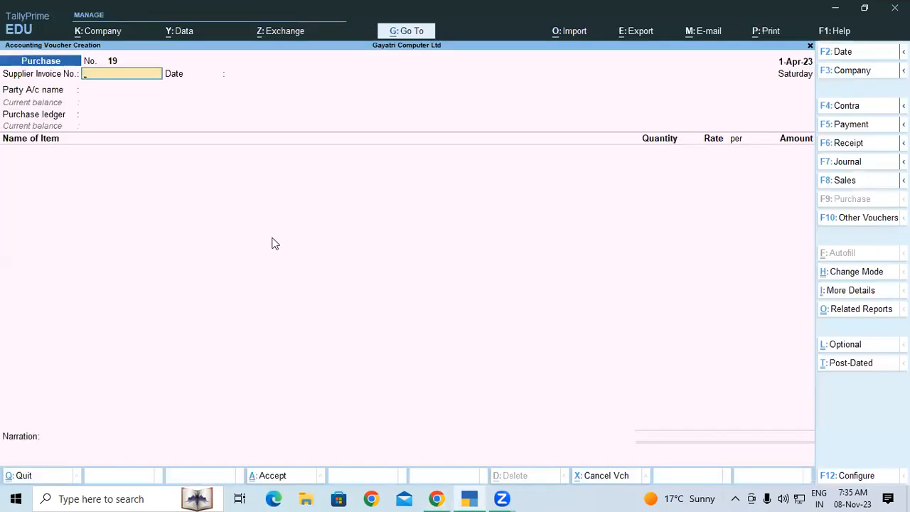
pyautogui.write('GST-75')
pyautogui.press('Return')
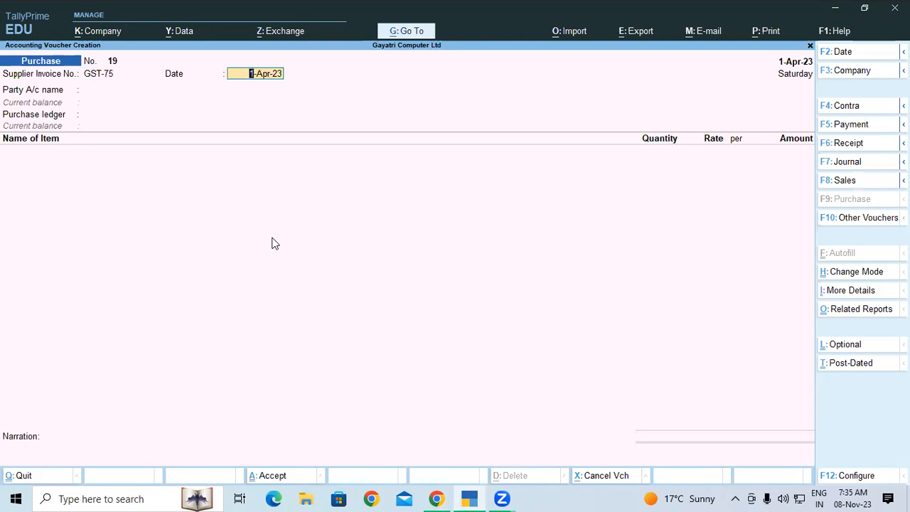
pyautogui.press('Return')
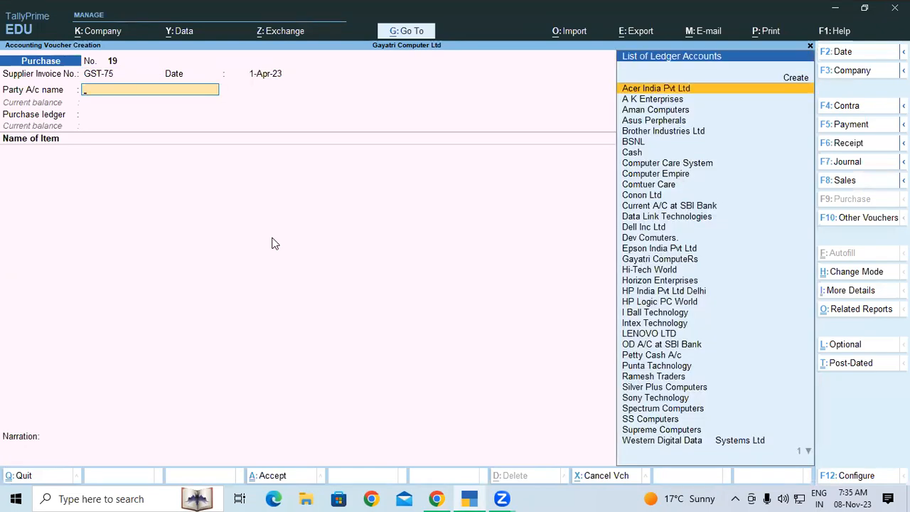
pyautogui.write('De')
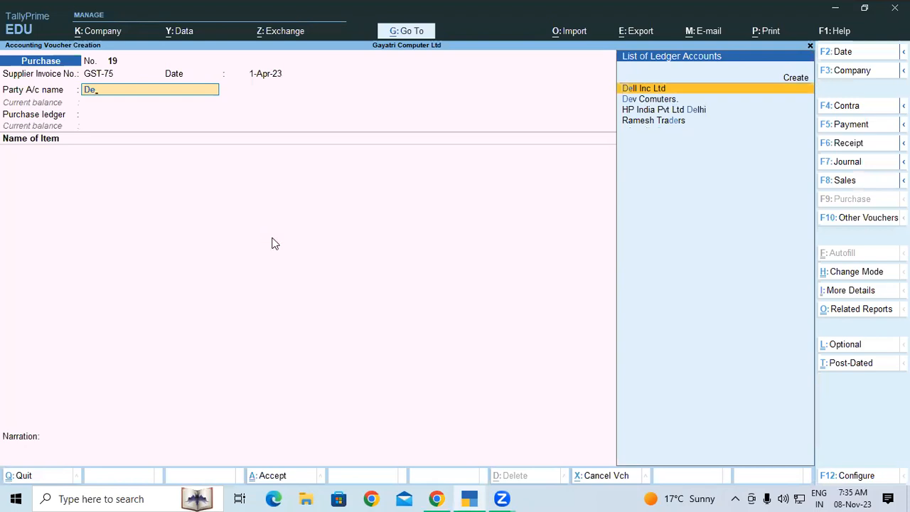
pyautogui.press('Return')
pyautogui.press('Return')
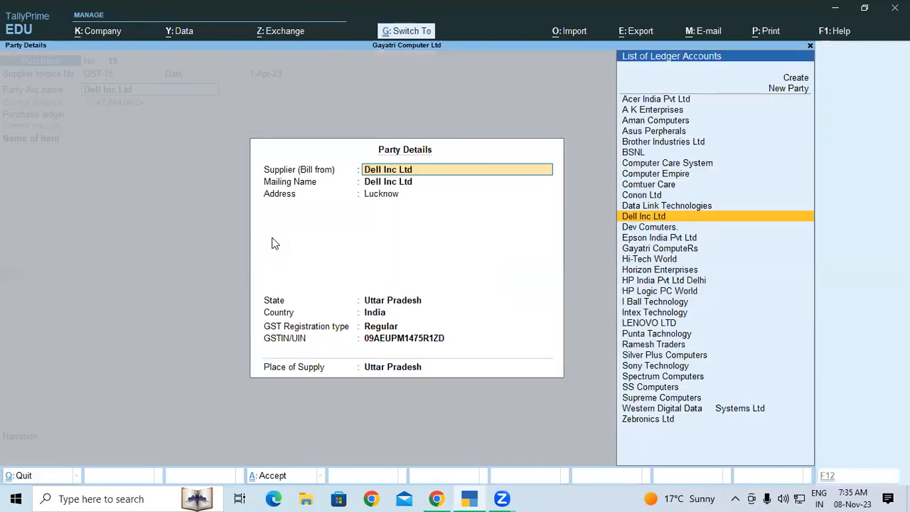
pyautogui.press('Return')
pyautogui.press('Down')
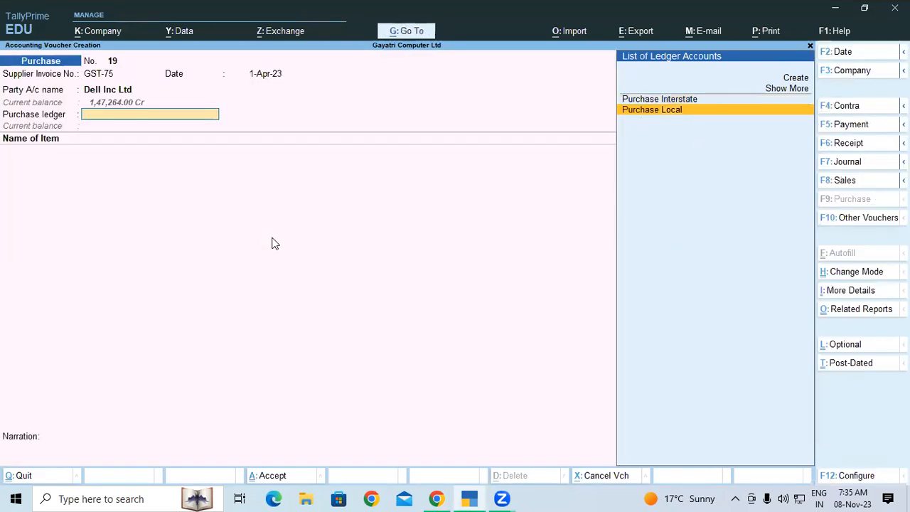
pyautogui.press('Return')
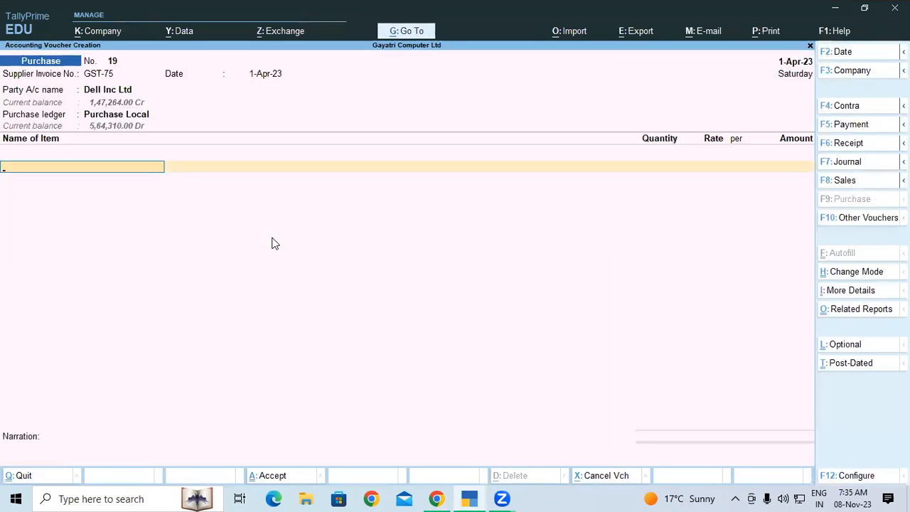
pyautogui.write('De')
pyautogui.press('Down')
pyautogui.press('Down')
pyautogui.press('Return')
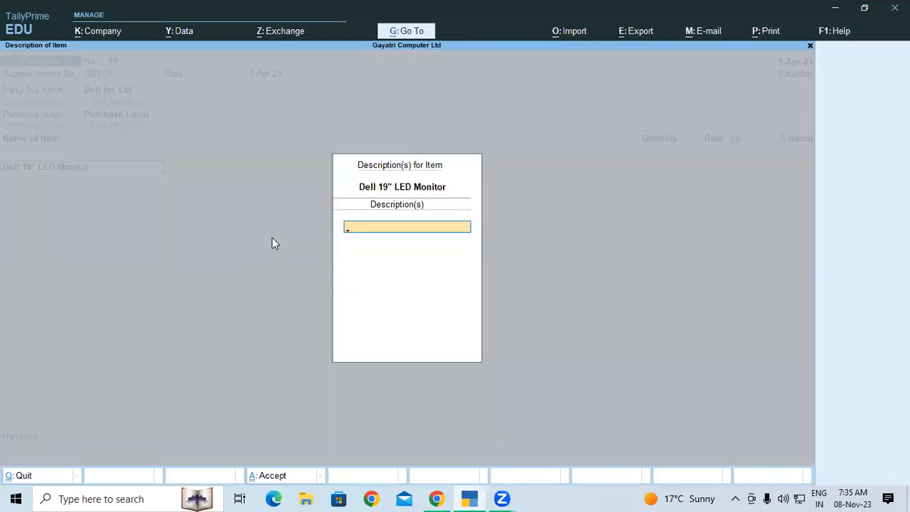
pyautogui.press('Return')
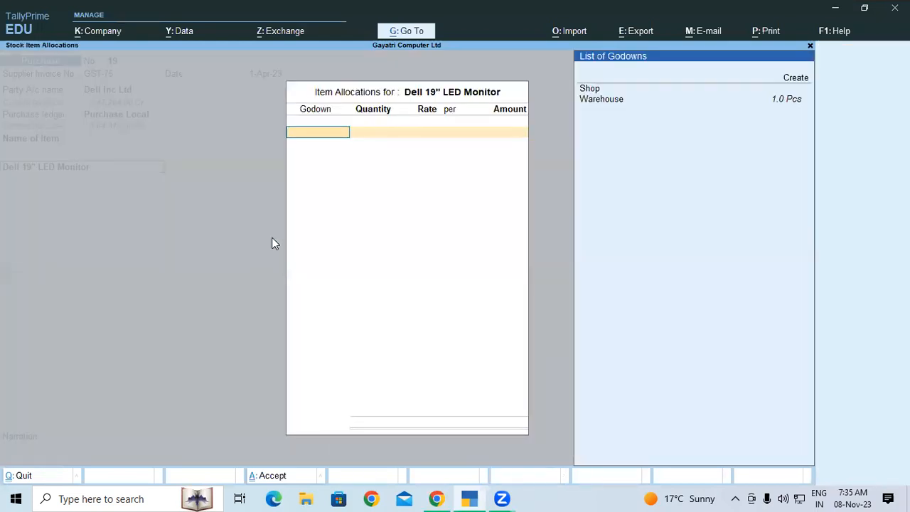
pyautogui.press('Down')
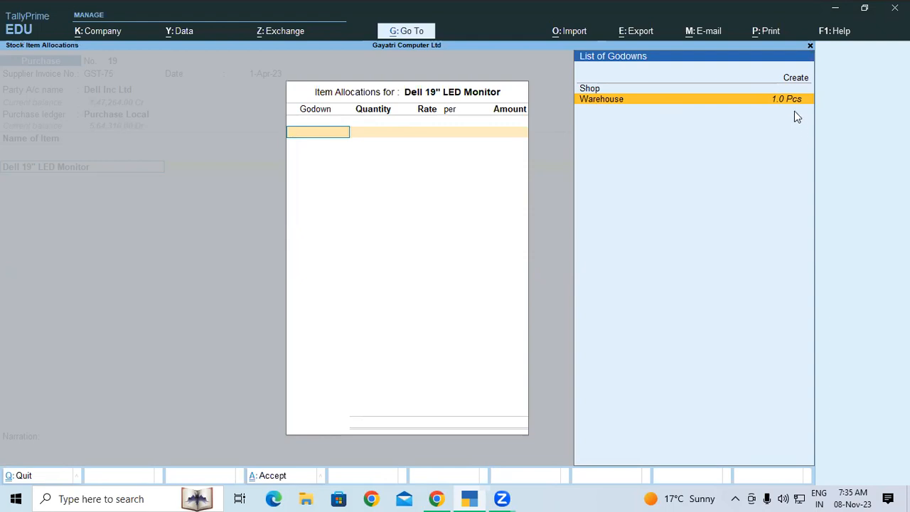
pyautogui.press('Up')
pyautogui.press('Escape')
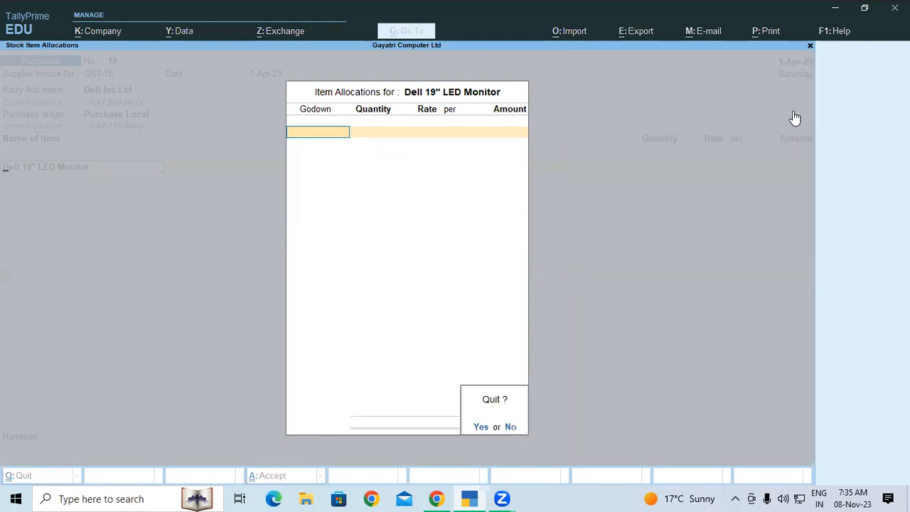
pyautogui.press('y')
pyautogui.press('Escape')
pyautogui.press('y')
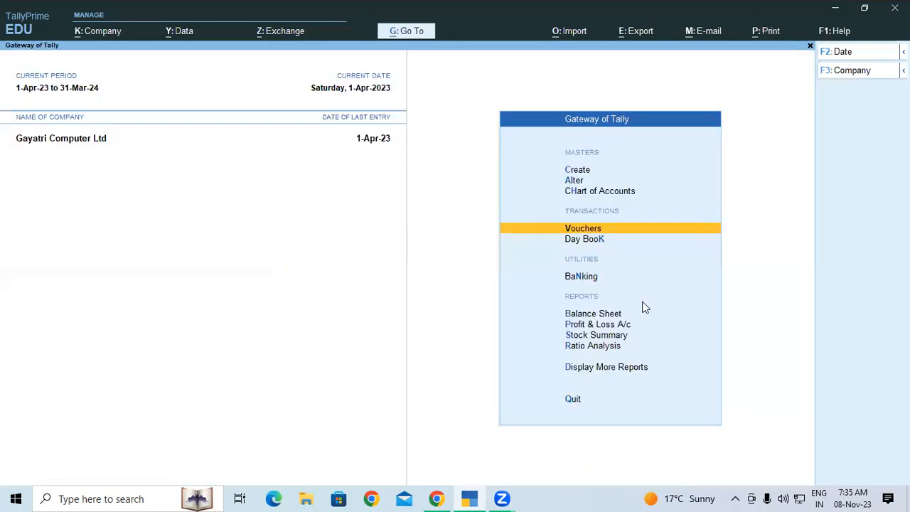
# Examine the Monitor group in the Stock Summary for its item stock and return to the Gateway of Tally.
pyautogui.click(618, 337)
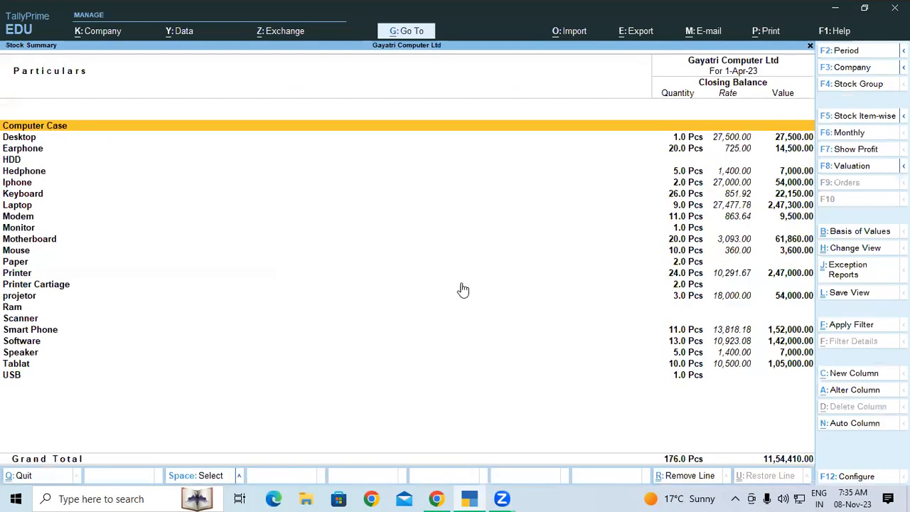
pyautogui.doubleClick(18, 229)
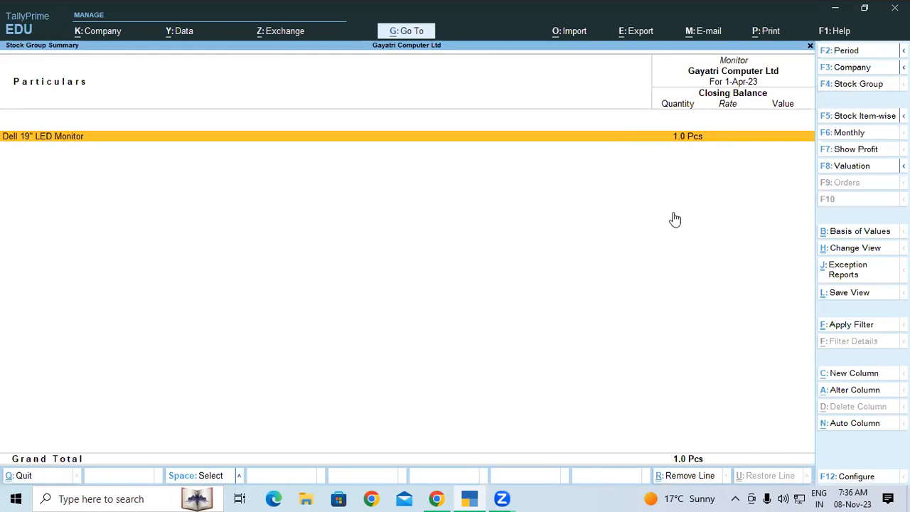
pyautogui.press('Escape')
pyautogui.press('Escape')
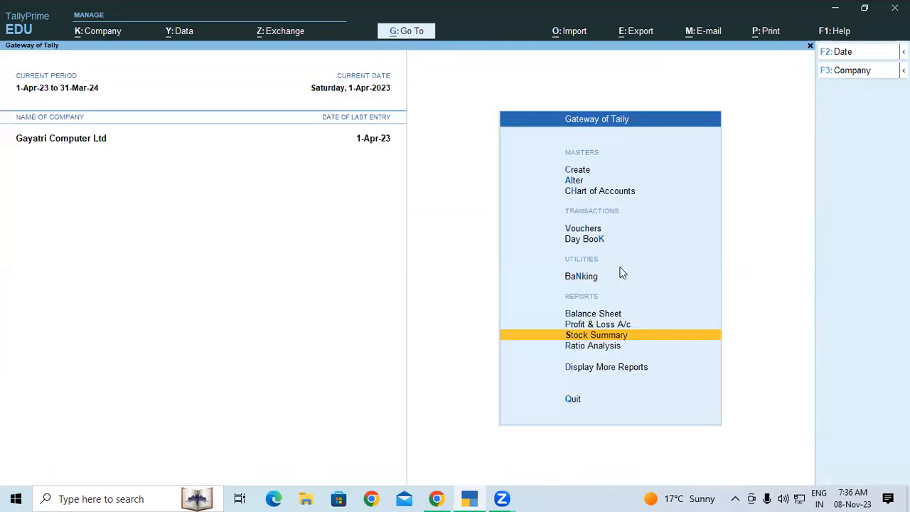
# Start a purchase voucher with supplier invoice number GST-75 and accept the date 1-Apr-23.
pyautogui.click(586, 230)
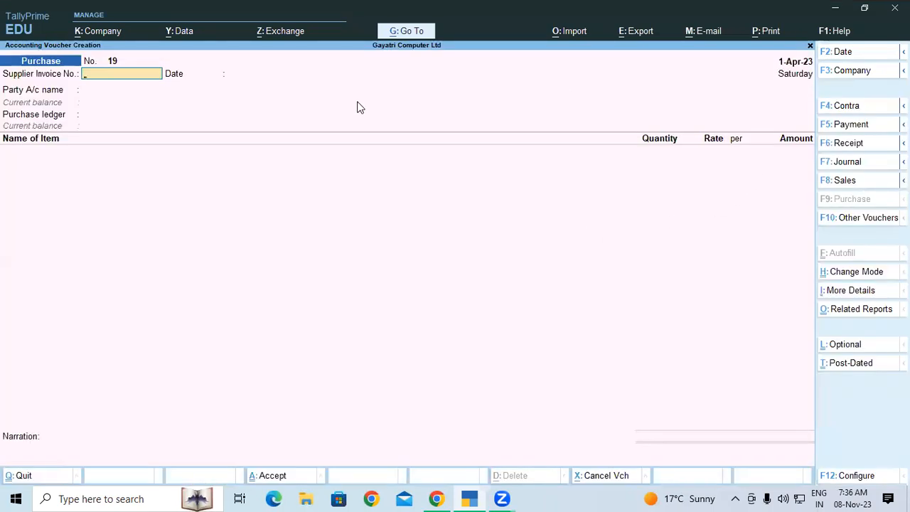
pyautogui.write('GST-75')
pyautogui.press('Return')
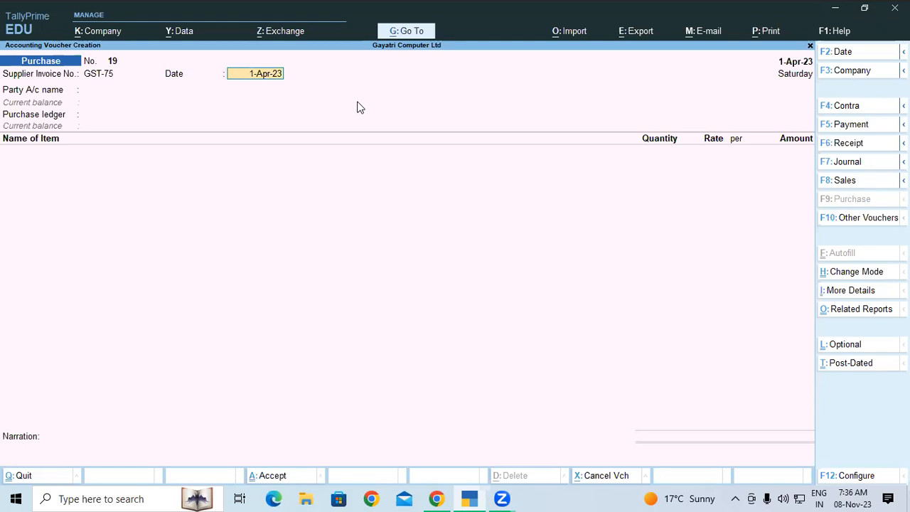
pyautogui.press('Return')
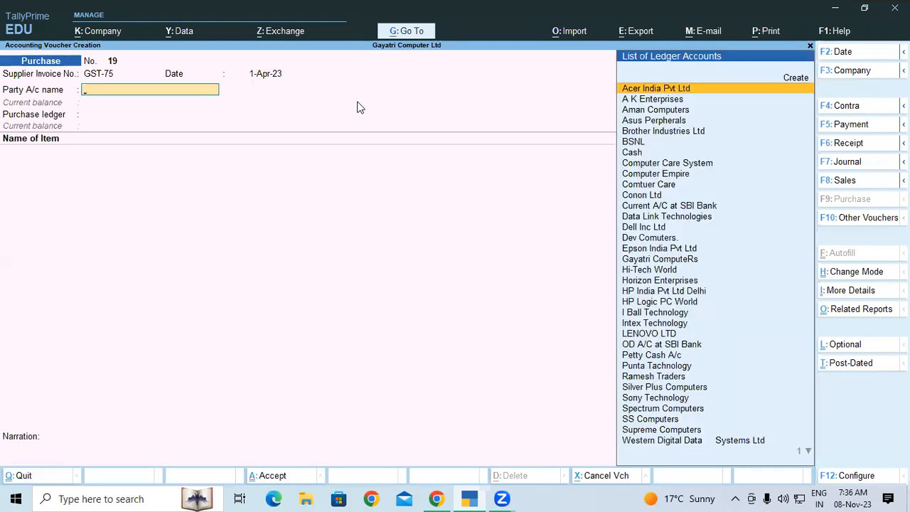
# Set the voucher's party account to Dell Inc Ltd, accept its party details and choose Purchase Local as the purchase ledger.
pyautogui.write('De')
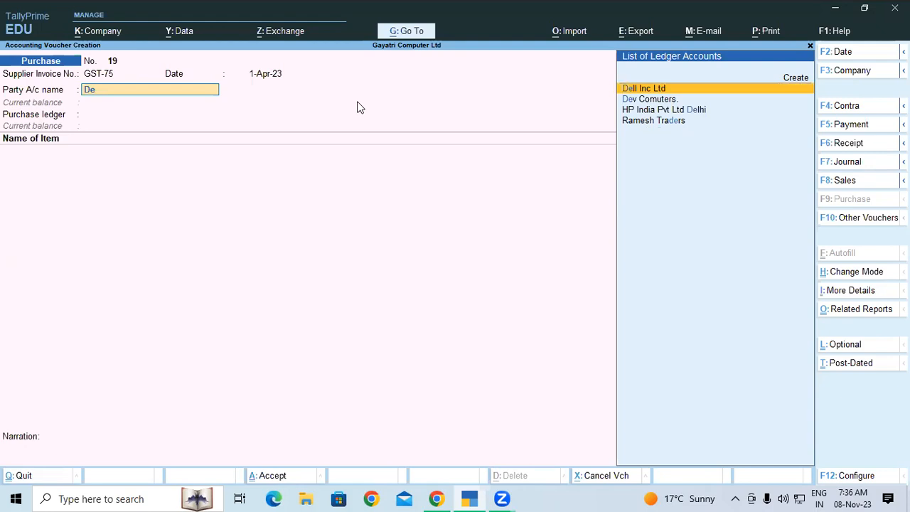
pyautogui.press('Return')
pyautogui.hotkey('ctrl', 'a')
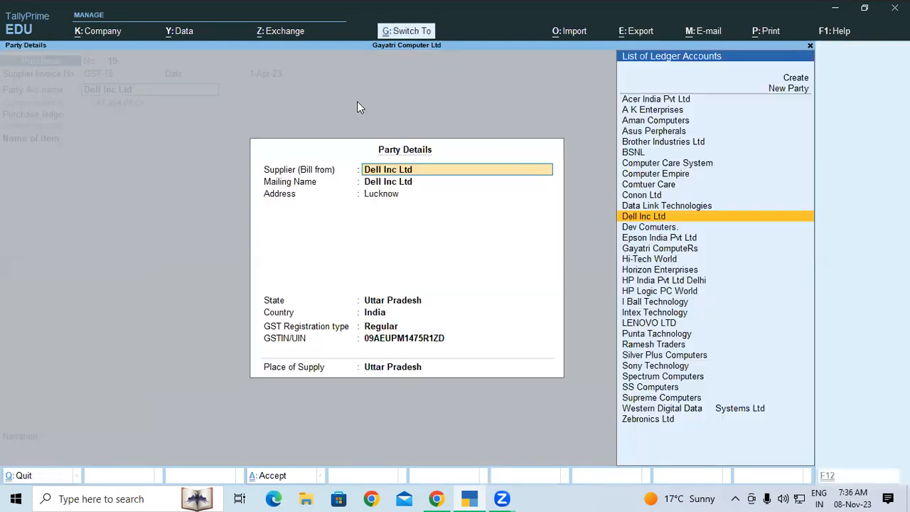
pyautogui.hotkey('ctrl', 'a')
pyautogui.press('Down')
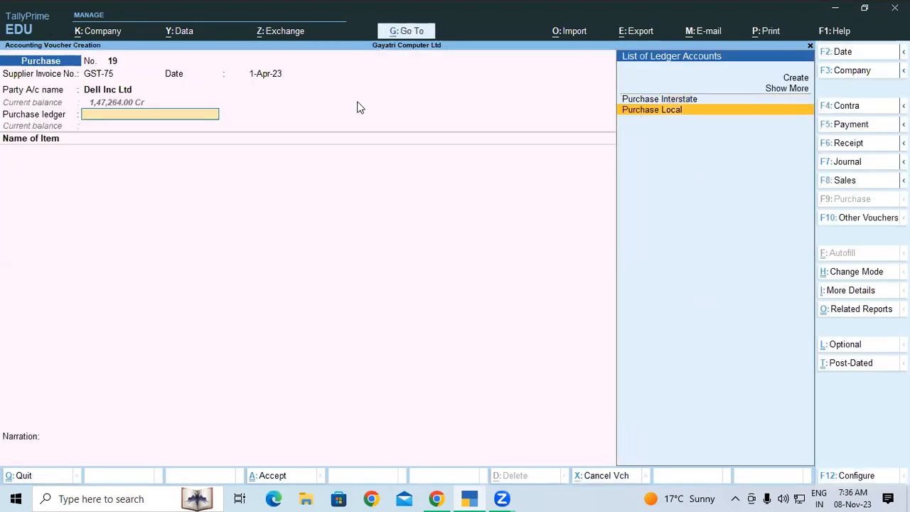
pyautogui.press('Return')
# Add the Dell 19" LED Monitor to the purchase voucher, allocating 2 Pcs to the Warehouse godown.
pyautogui.write('De')
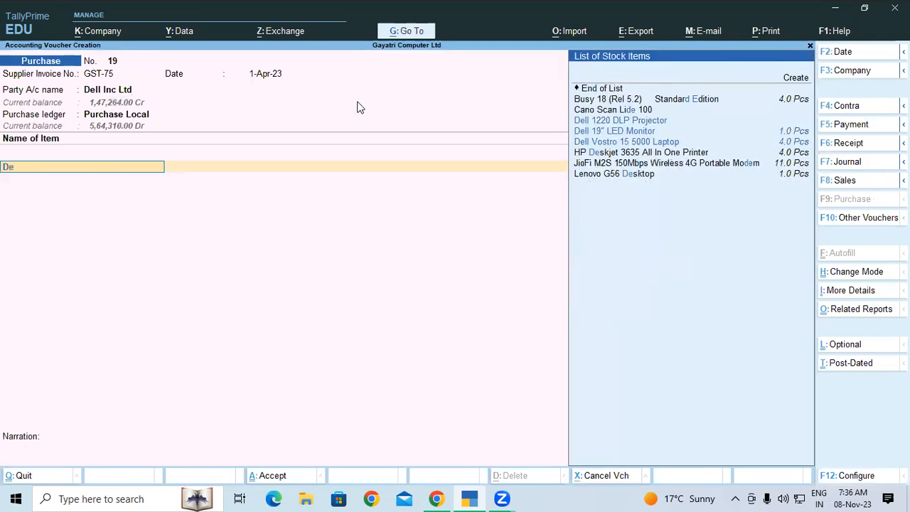
pyautogui.press('Down')
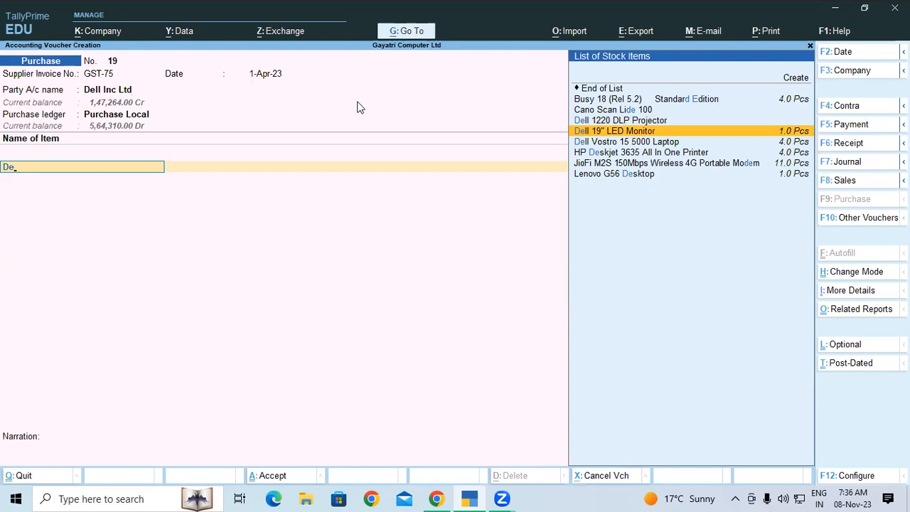
pyautogui.press('Return')
pyautogui.press('Return')
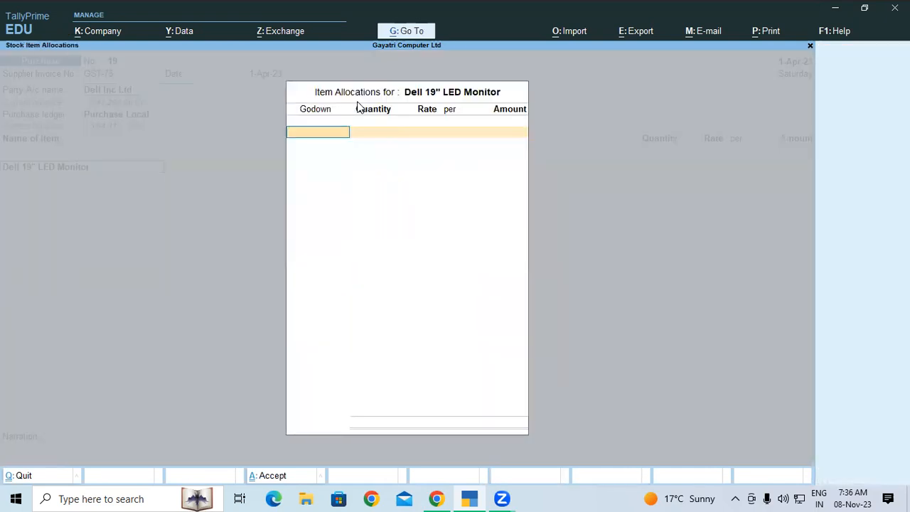
pyautogui.press('Down')
pyautogui.press('Down')
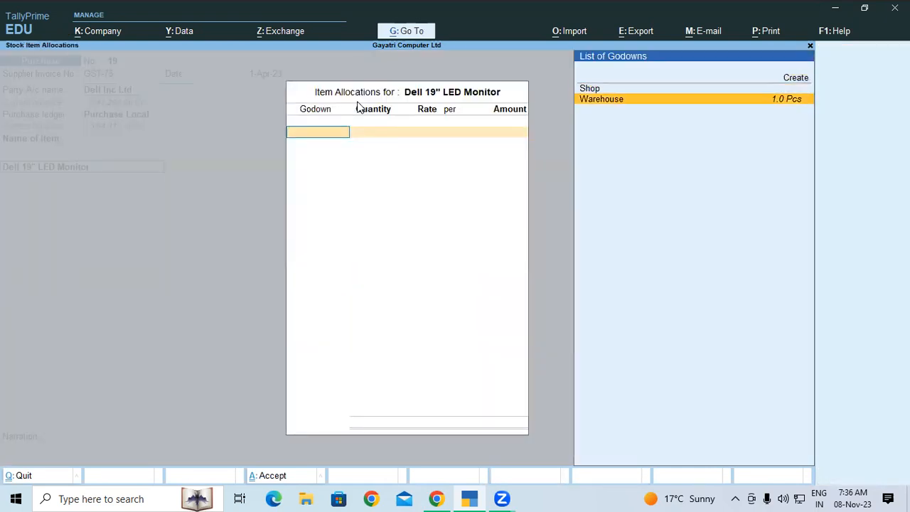
pyautogui.press('Return')
pyautogui.write('2')
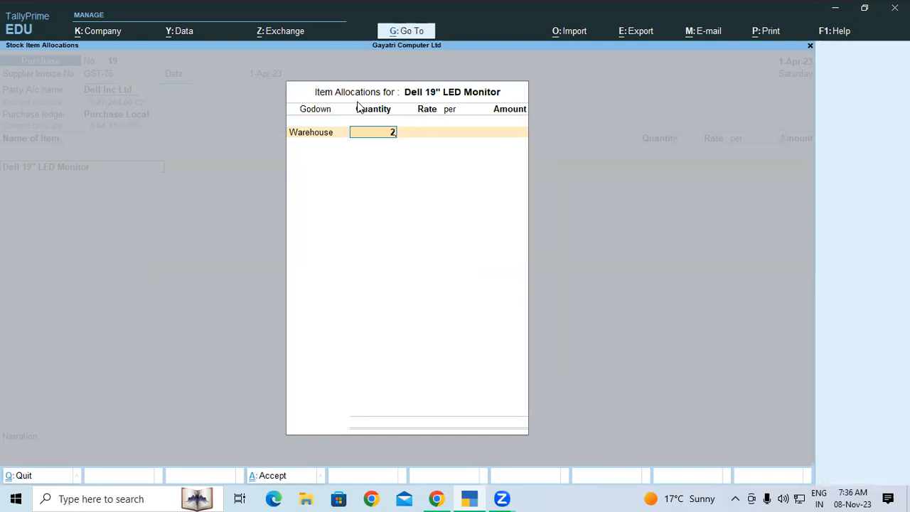
pyautogui.press('Return')
# Check the monitor's price in the exercise PDF, set its rate to 5000 per Pcs and accept the item allocation.
pyautogui.hotkey('alt', 'Tab')
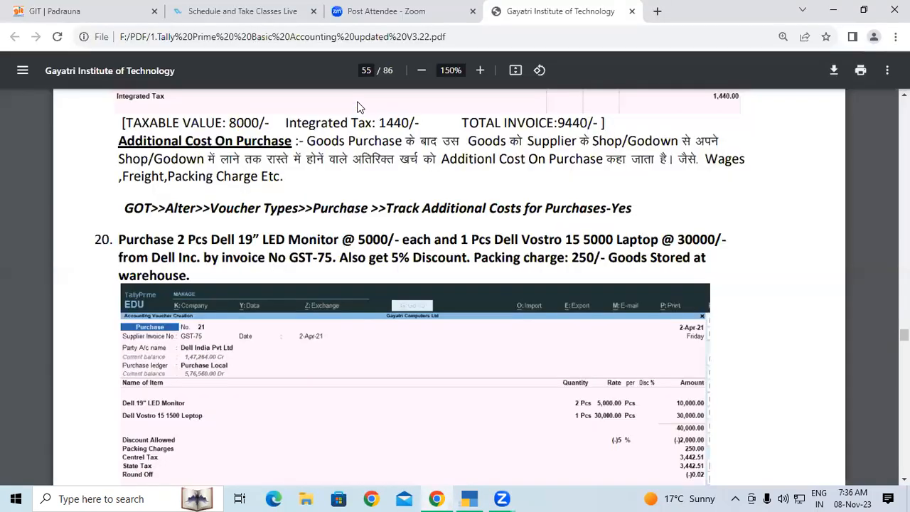
pyautogui.hotkey('alt', 'Tab')
pyautogui.write('5000')
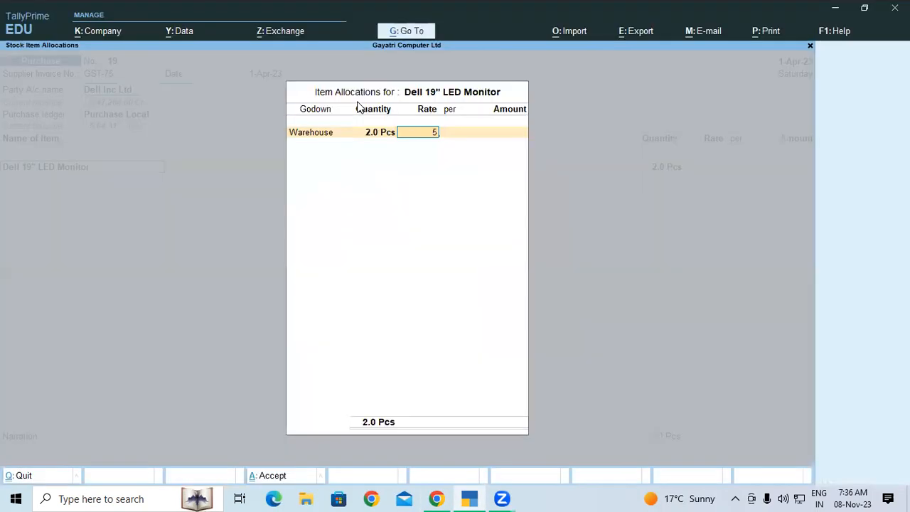
pyautogui.press('Return')
pyautogui.press('Return')
pyautogui.press('Return')
pyautogui.press('Return')
pyautogui.press('Return')
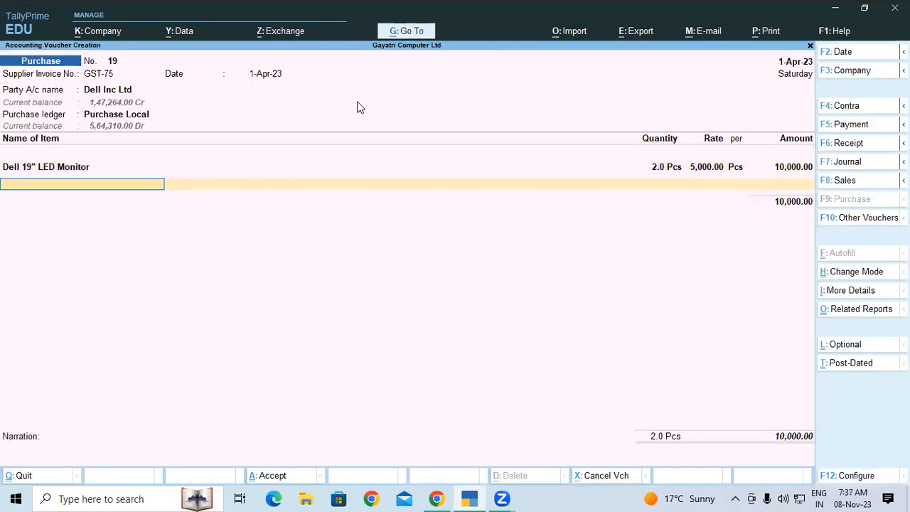
# Check the second item in the PDF and add the Dell Vostro 15 5000 Laptop to the voucher, keeping its existing description.
pyautogui.hotkey('alt', 'Tab')
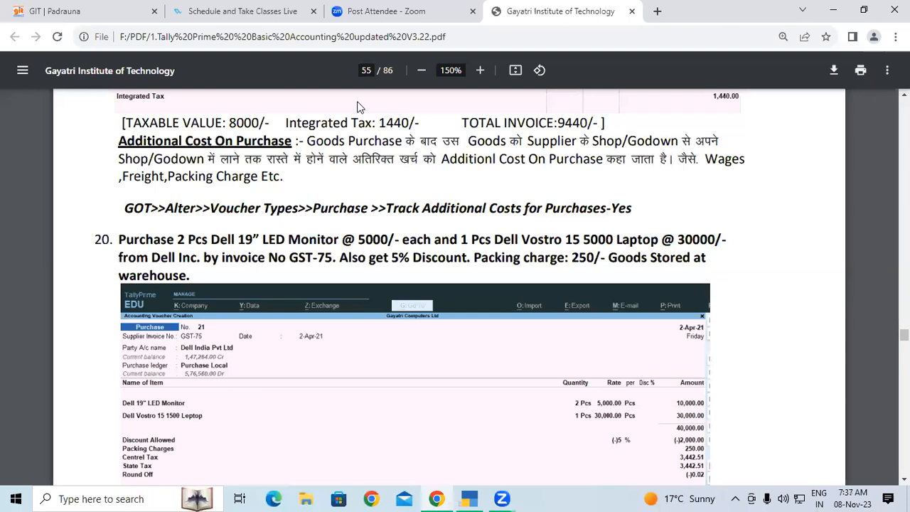
pyautogui.hotkey('alt', 'Tab')
pyautogui.write('De')
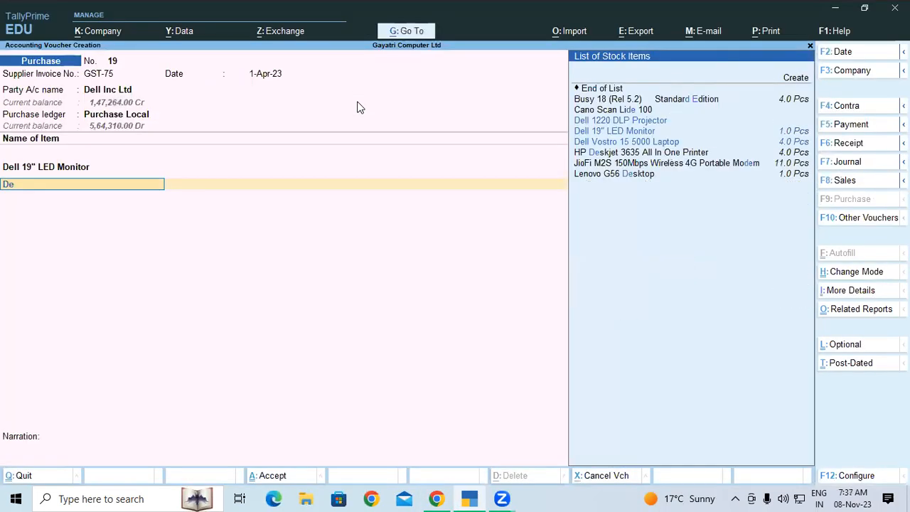
pyautogui.press('Down')
pyautogui.press('Down')
pyautogui.press('Down')
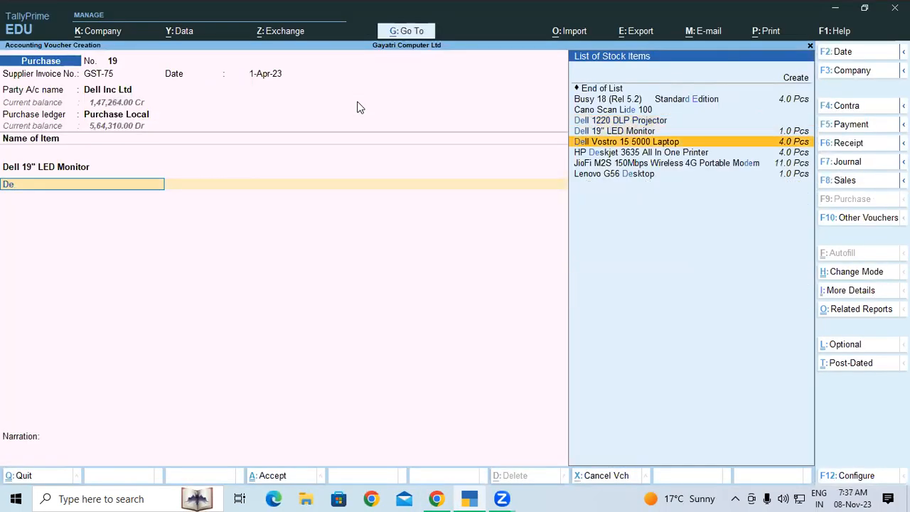
pyautogui.press('Return')
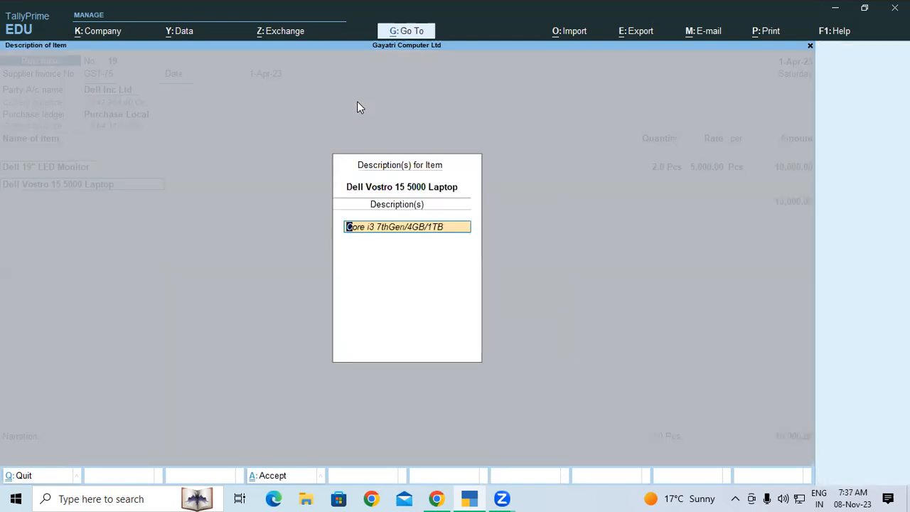
pyautogui.press('Return')
pyautogui.press('Return')
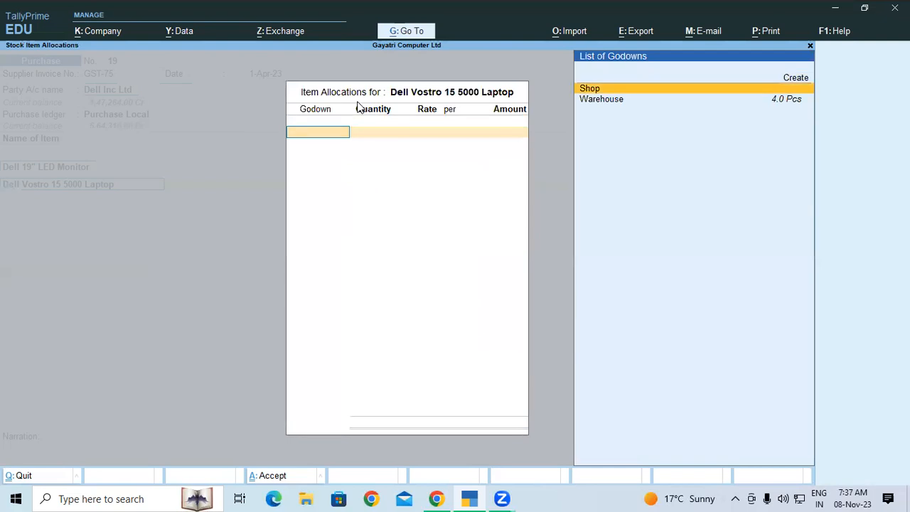
# Allocate 1 Pcs of the laptop to the Warehouse godown at a rate of 30,000 and accept the item line.
pyautogui.press('Down')
pyautogui.press('Return')
pyautogui.write('1.0 Pcs')
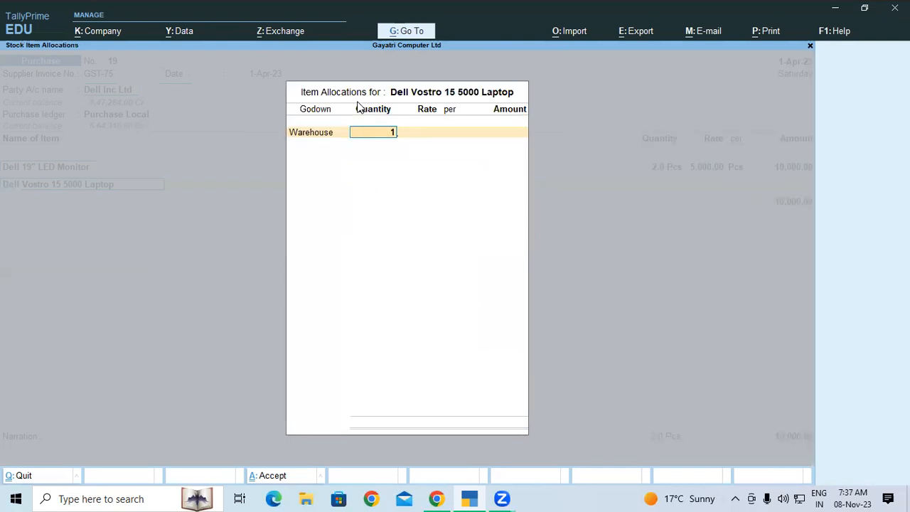
pyautogui.press('Return')
pyautogui.press('BackSpace')
pyautogui.write('30,000')
pyautogui.press('Return')
pyautogui.press('Return')
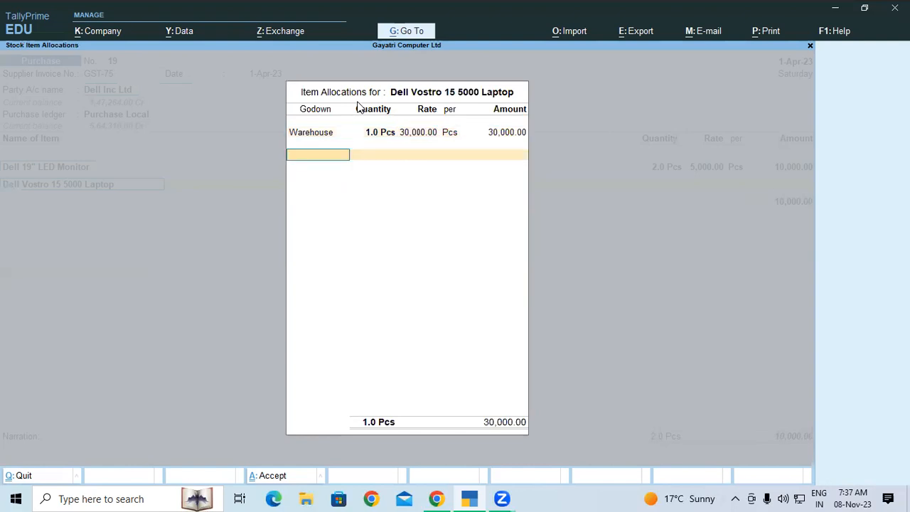
pyautogui.press('Return')
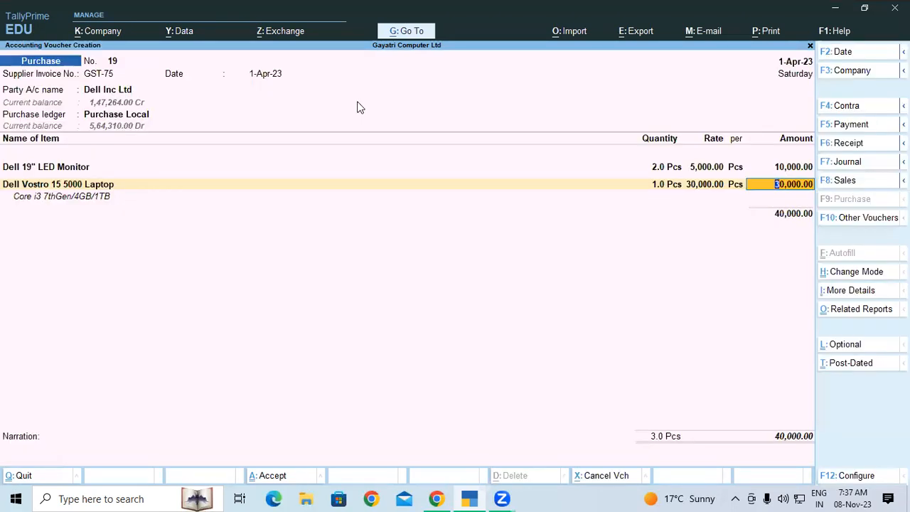
pyautogui.press('Return')
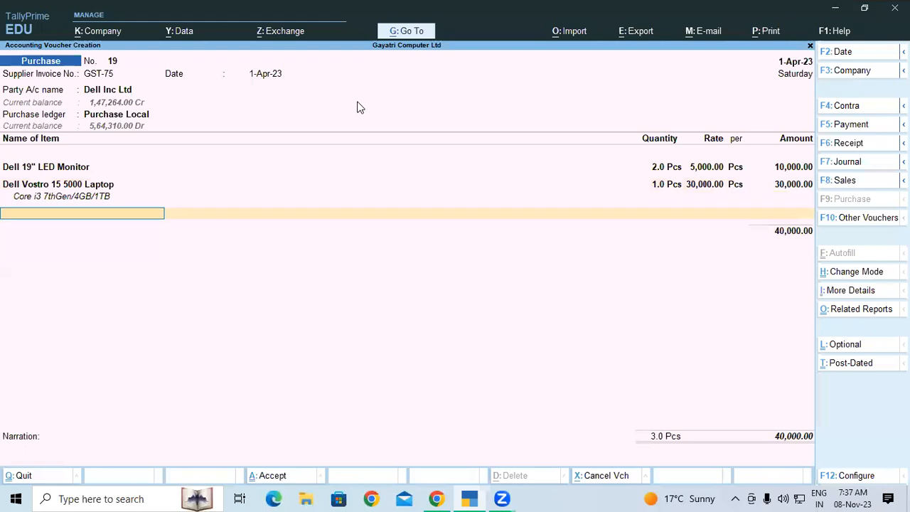
# Finish the item list and add the Discount Received ledger at -5% to the voucher.
pyautogui.press('Return')
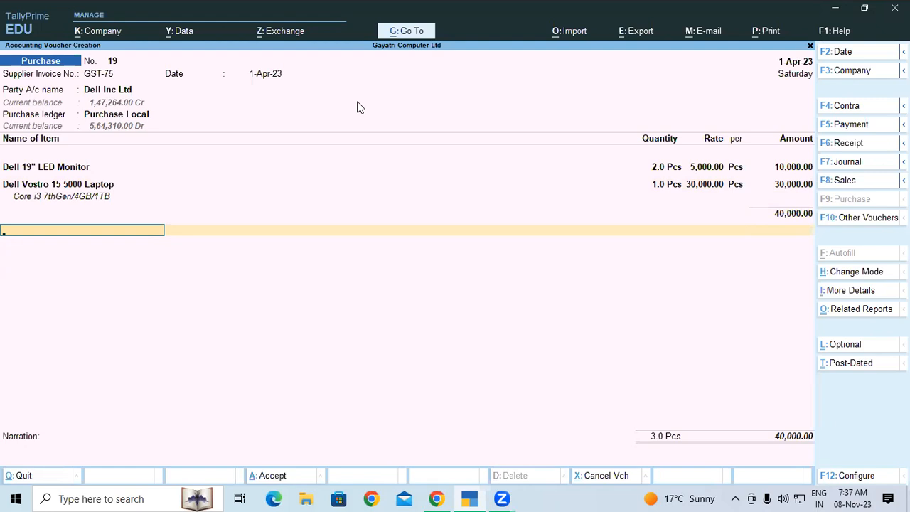
pyautogui.write('Di')
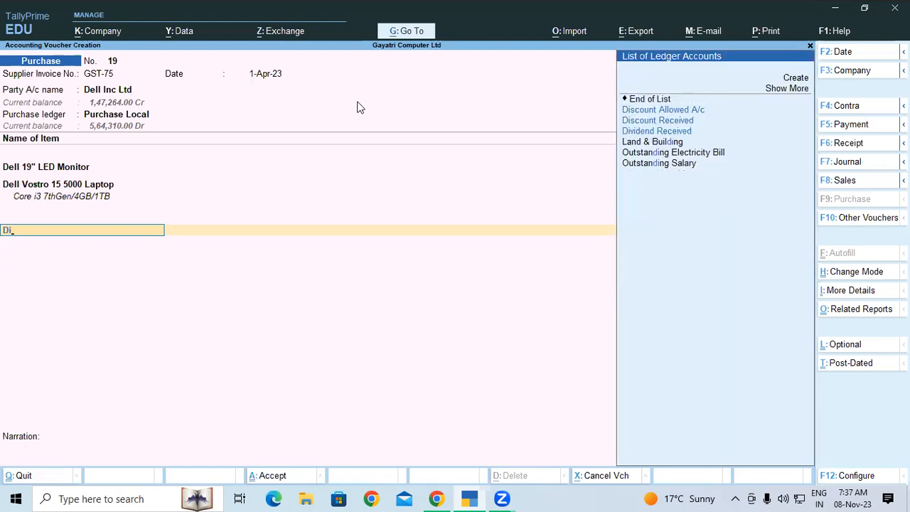
pyautogui.press('Down')
pyautogui.press('Return')
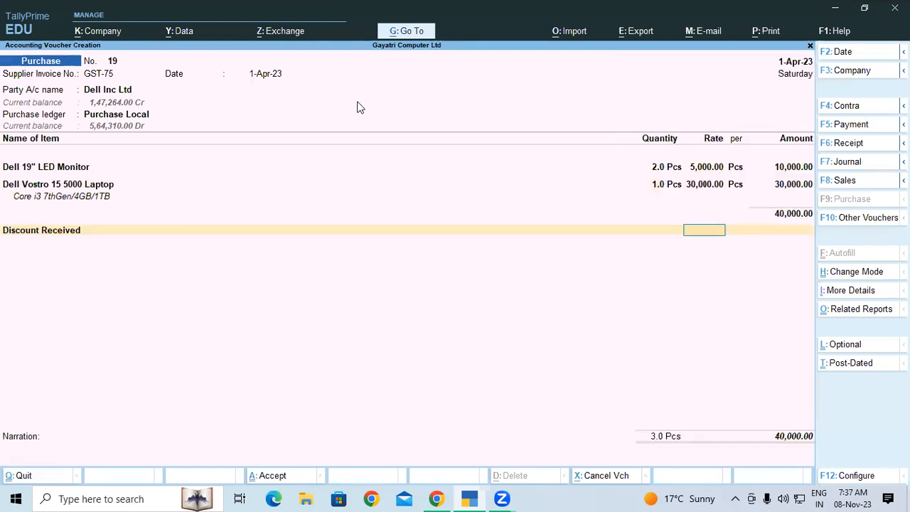
pyautogui.write('5')
pyautogui.press('Return')
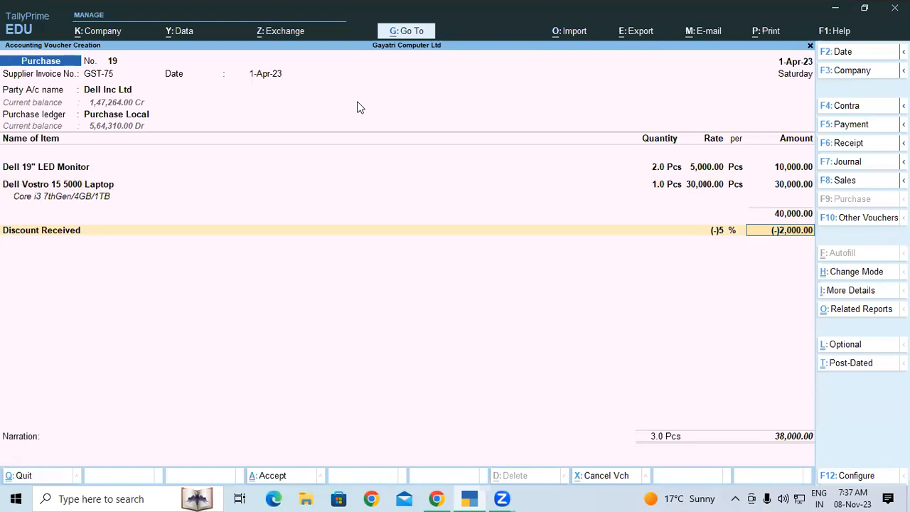
pyautogui.press('Return')
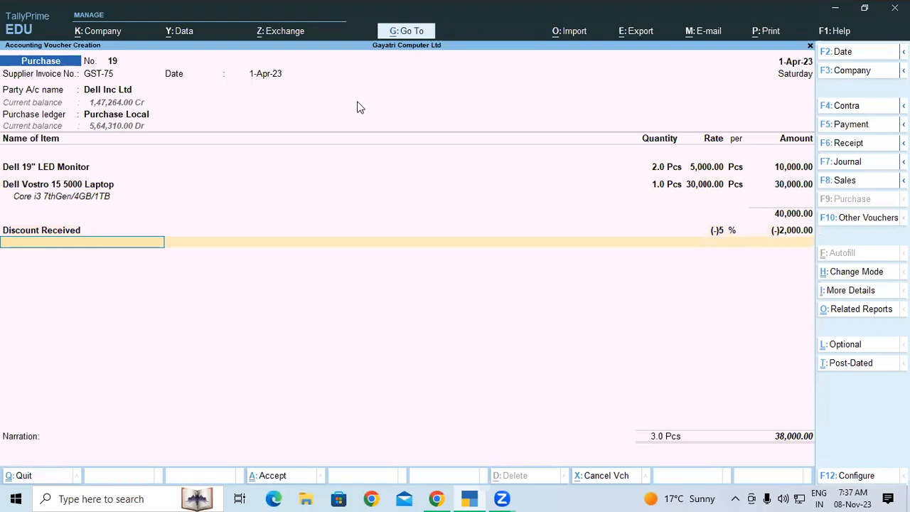
# Create a new ledger named Paking Charge under the Indirect Expenses group from within the voucher.
pyautogui.write('Pa')
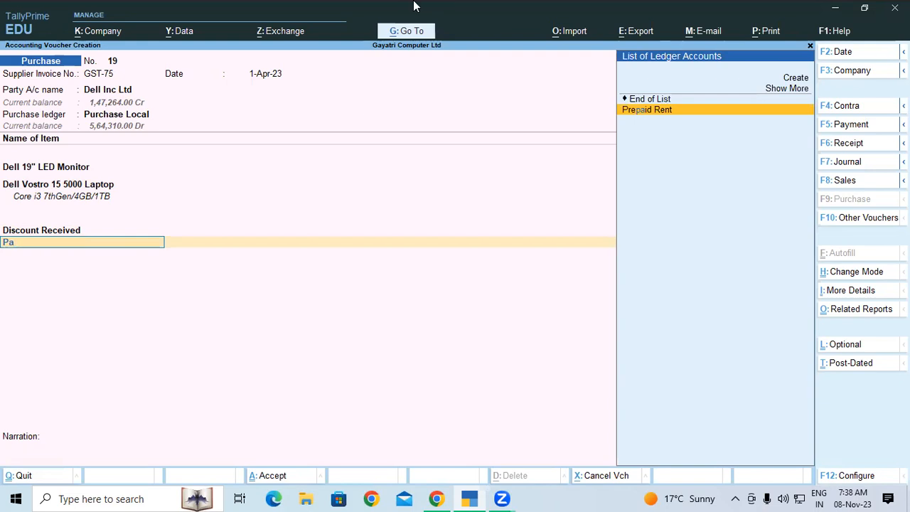
pyautogui.hotkey('alt', 'c')
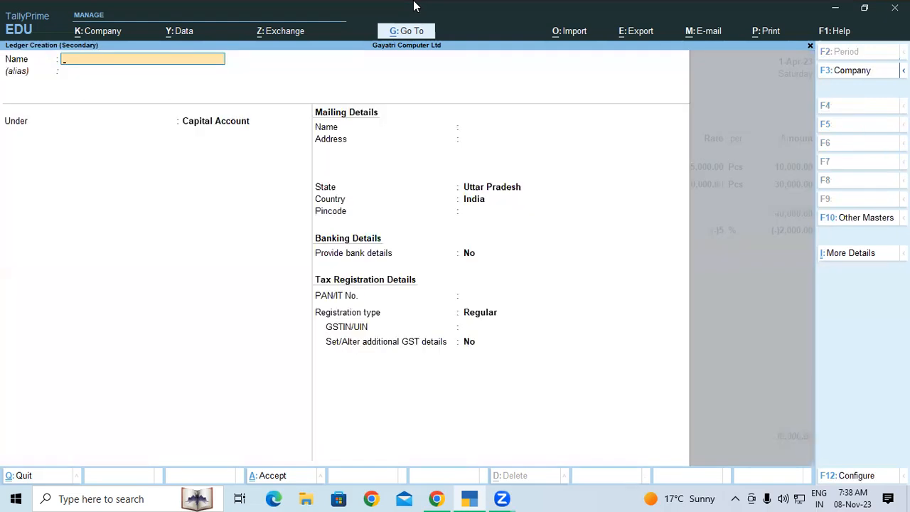
pyautogui.write('Paking Charge')
pyautogui.press('Return')
pyautogui.press('Return')
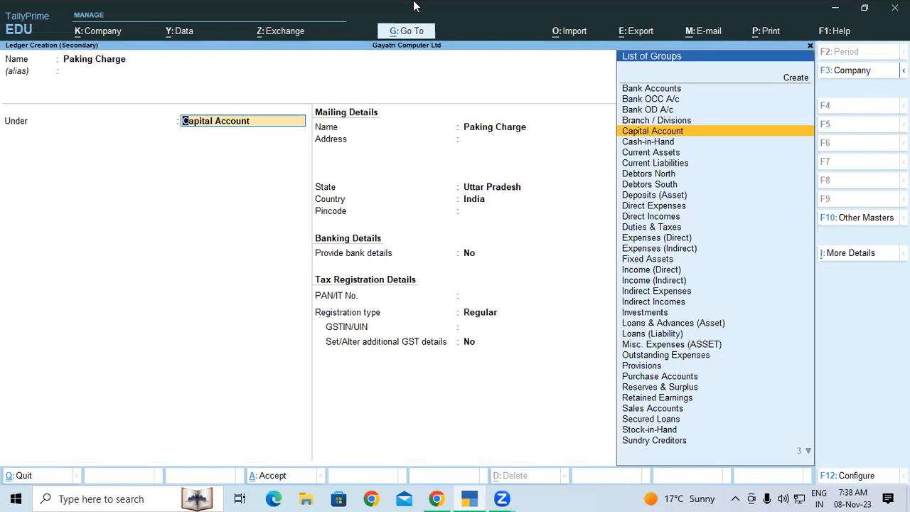
pyautogui.write('i')
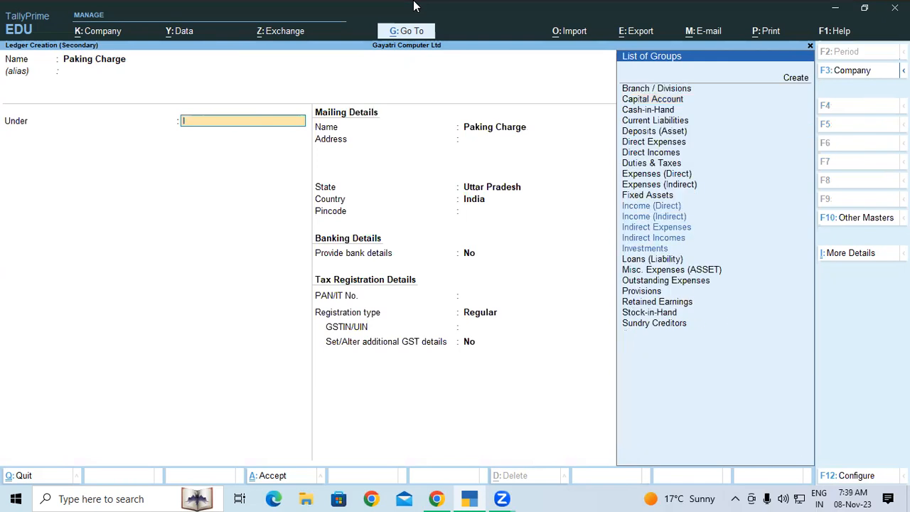
pyautogui.write('n')
pyautogui.press('Down')
pyautogui.press('Down')
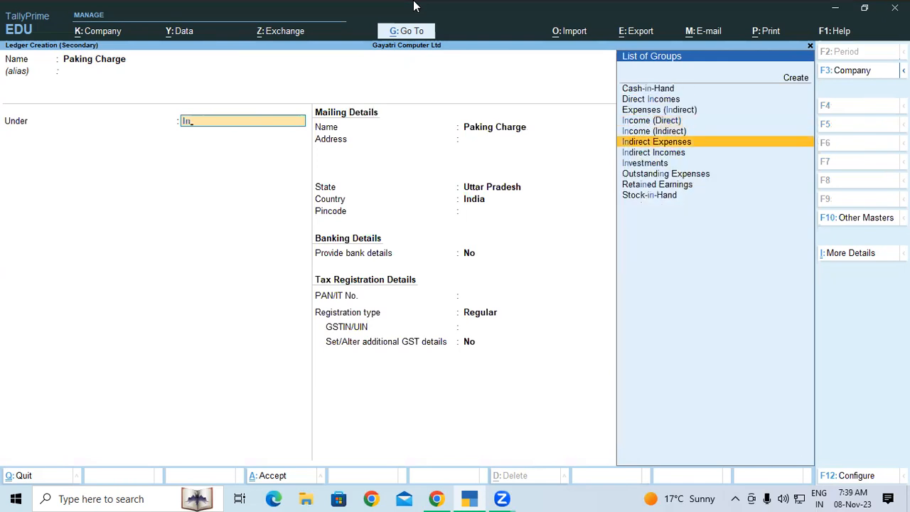
pyautogui.press('Return')
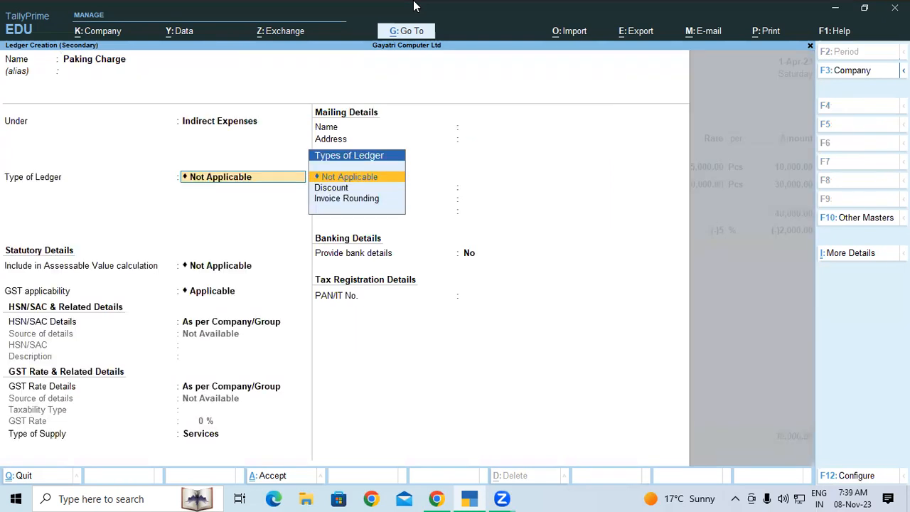
# Include the Paking Charge ledger in the GST assessable value, appropriated to Goods and Services based on value, and save it.
pyautogui.press('Return')
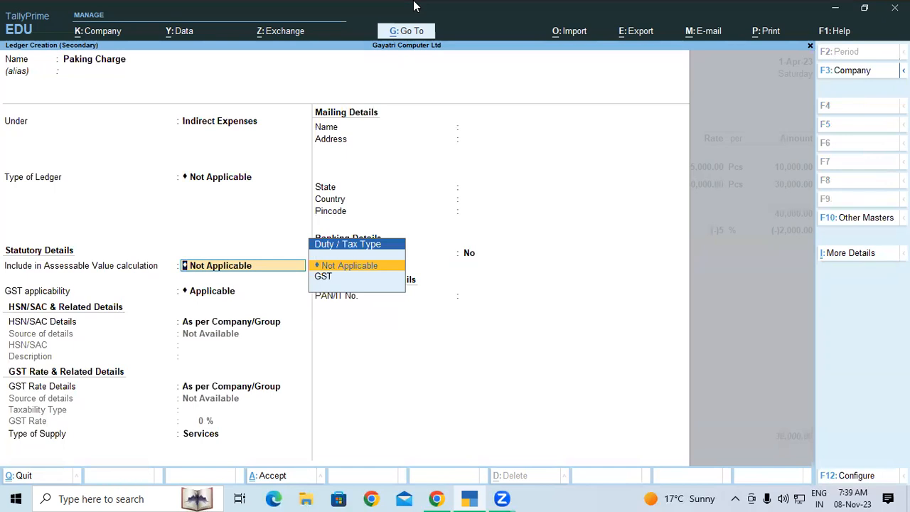
pyautogui.press('Down')
pyautogui.press('Return')
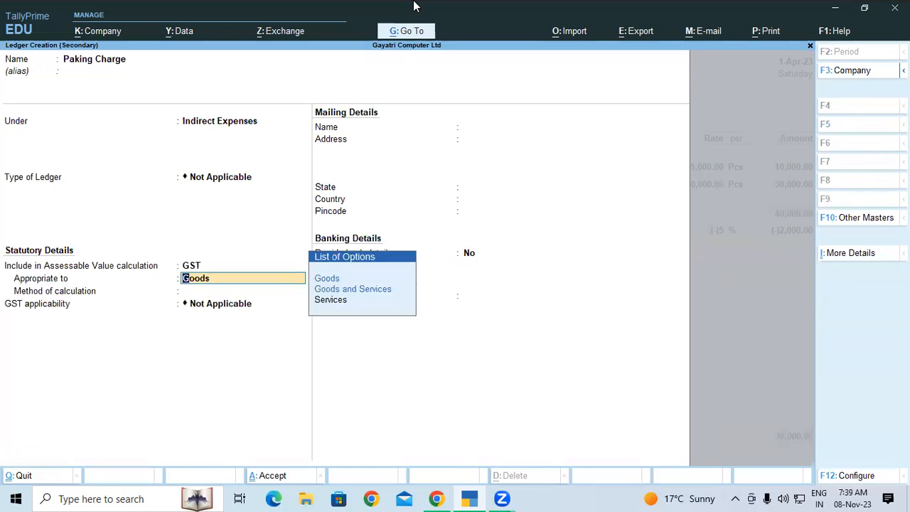
pyautogui.press('Down')
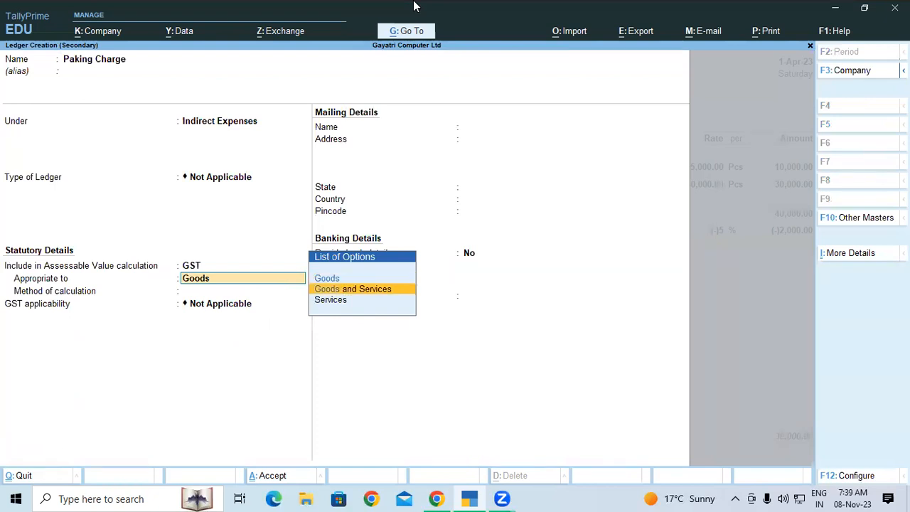
pyautogui.press('Return')
pyautogui.press('Return')
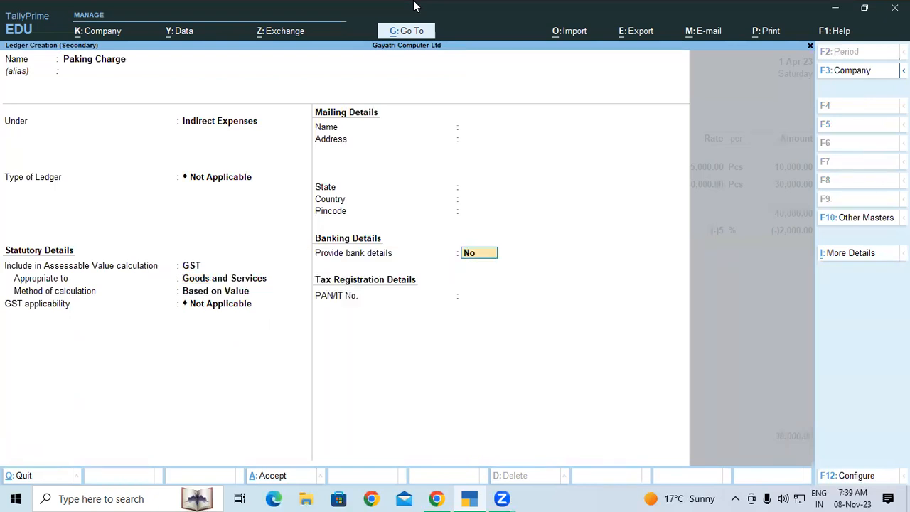
pyautogui.press('ctrl')
pyautogui.hotkey('ctrl', 'a')
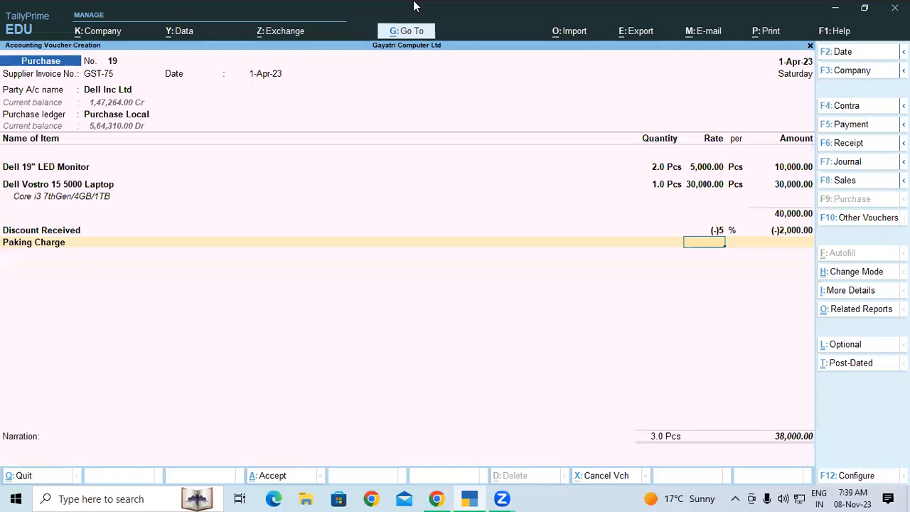
# Set the Paking Charge amount in the purchase voucher to 250.
pyautogui.press('Return')
pyautogui.write('250')
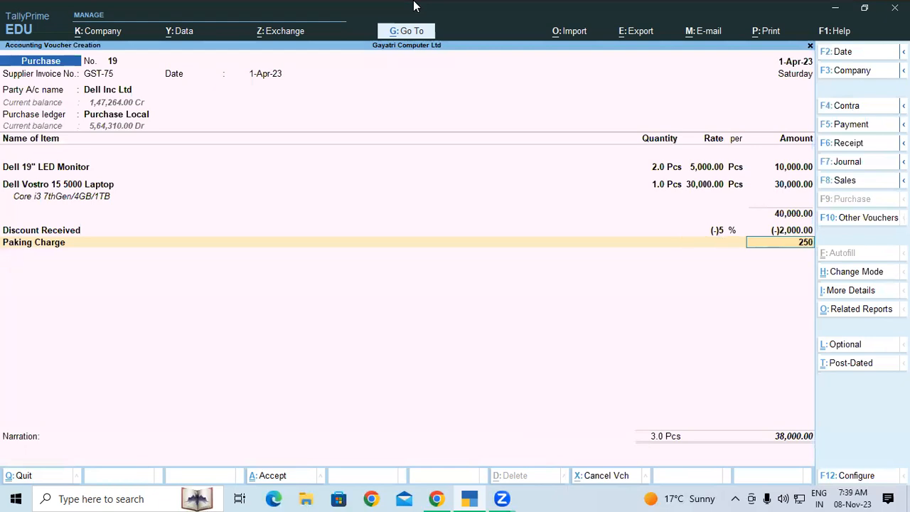
pyautogui.press('Return')
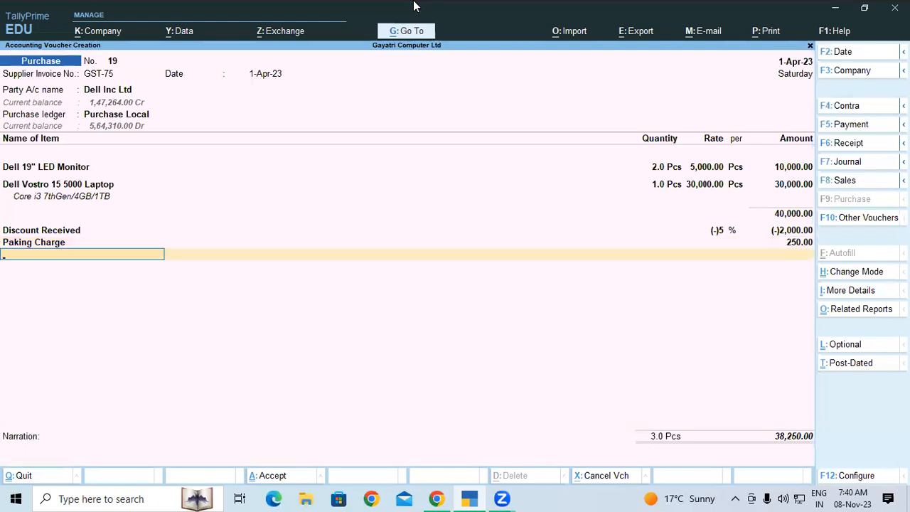
# Add the Central Tax and State Tax ledgers to the purchase voucher with their calculated amounts.
pyautogui.write('Ce')
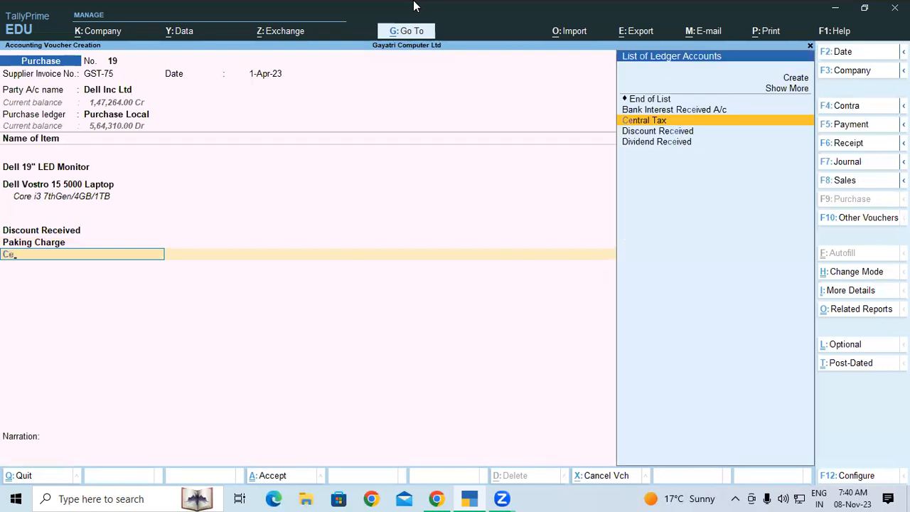
pyautogui.press('Return')
pyautogui.press('Return')
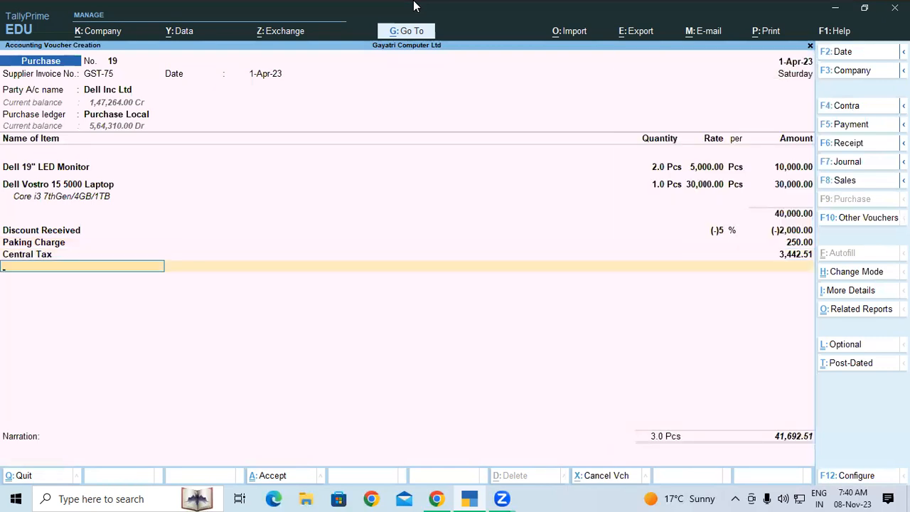
pyautogui.write('St')
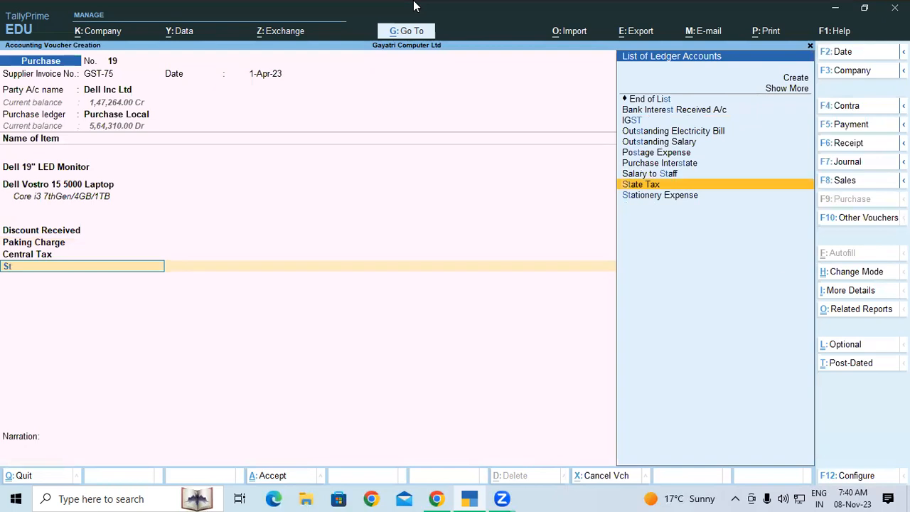
pyautogui.press('Return')
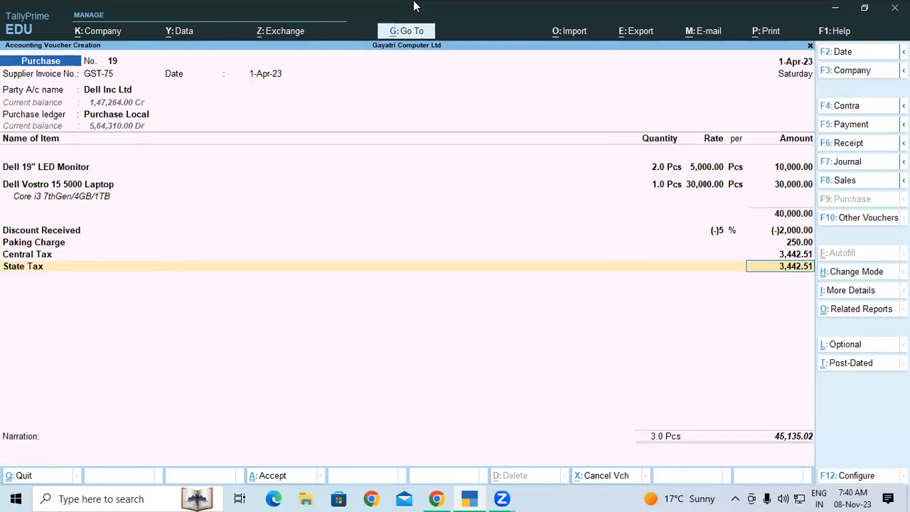
pyautogui.press('Return')
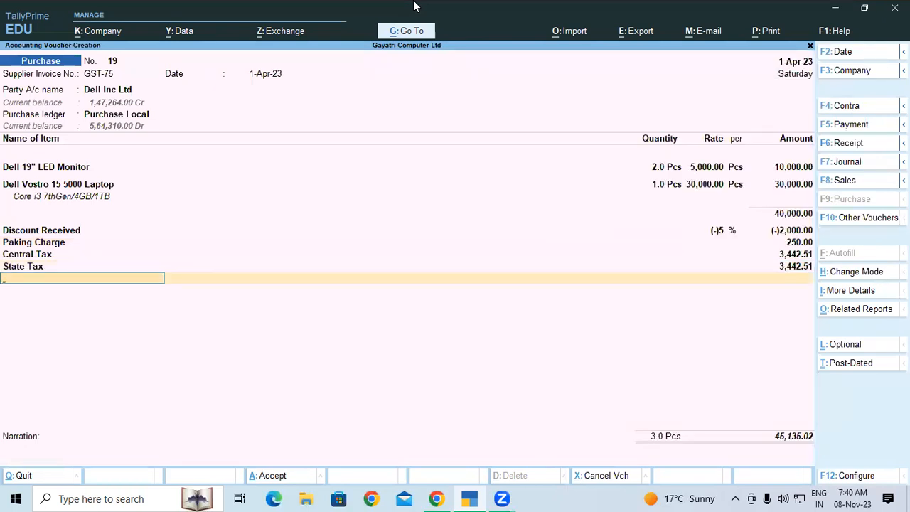
# Add the rounding ledger to the voucher and correct its name to Round Off, saving the ledger alteration.
pyautogui.write('Ro')
pyautogui.press('Return')
pyautogui.press('BackSpace')
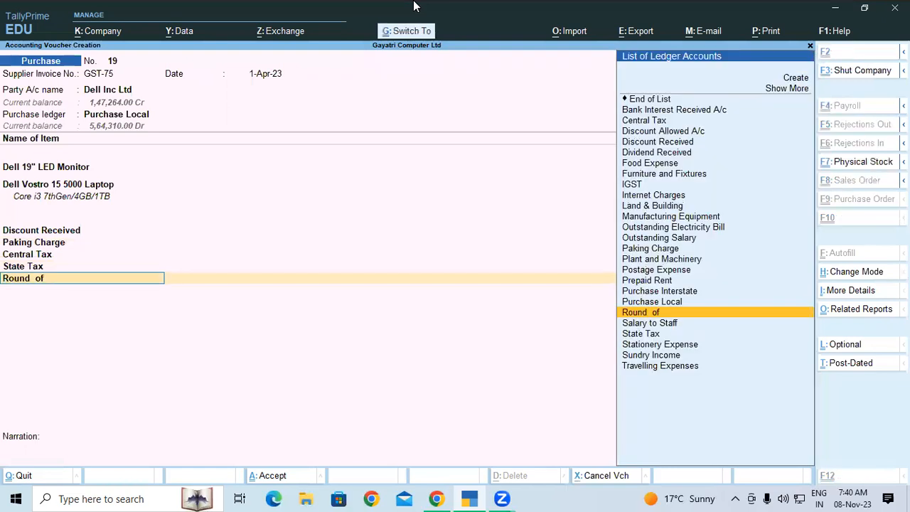
pyautogui.hotkey('ctrl', 'Return')
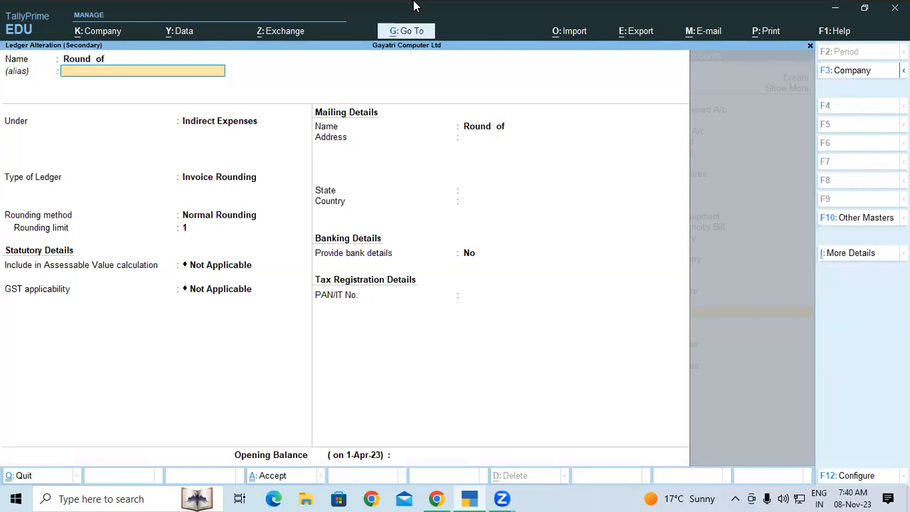
pyautogui.press('BackSpace')
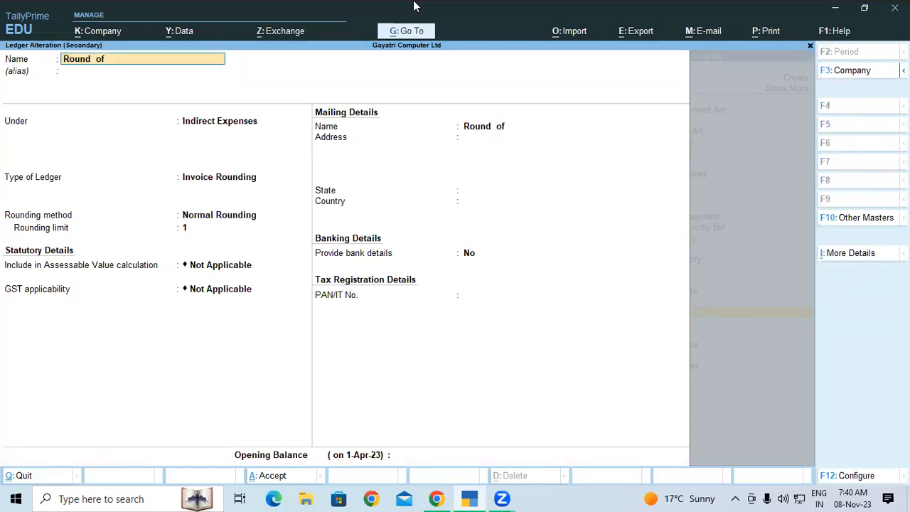
pyautogui.press('BackSpace')
pyautogui.press('BackSpace')
pyautogui.write('Off')
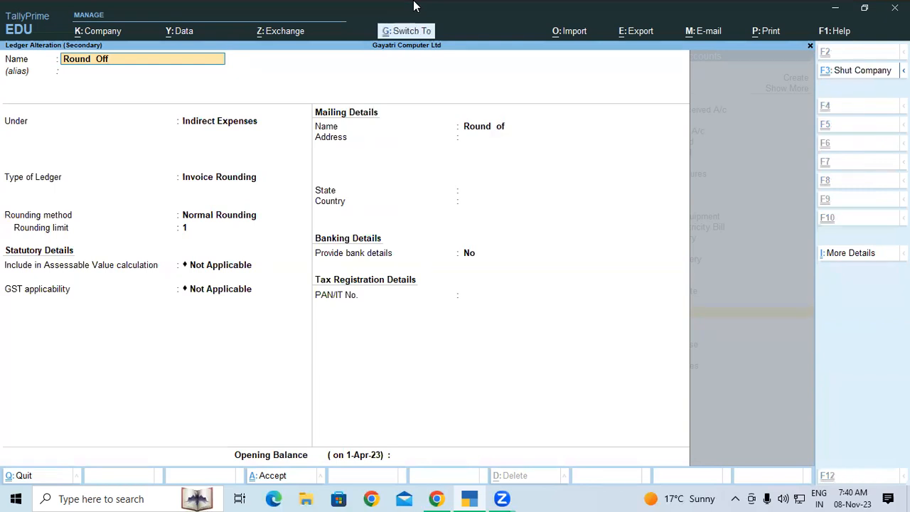
pyautogui.hotkey('ctrl', 'a')
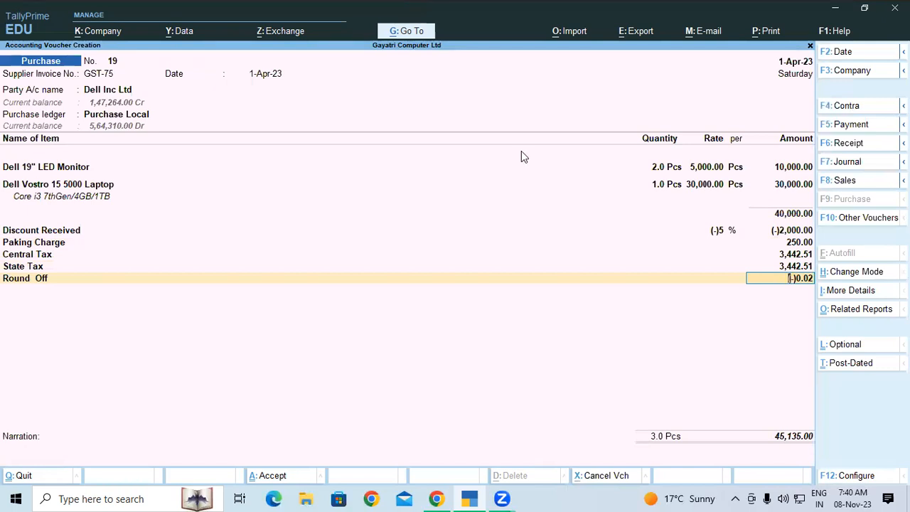
# Review the Discount Received line in the voucher and compare it with exercise 20 in the PDF in Chrome.
pyautogui.click(53, 231)
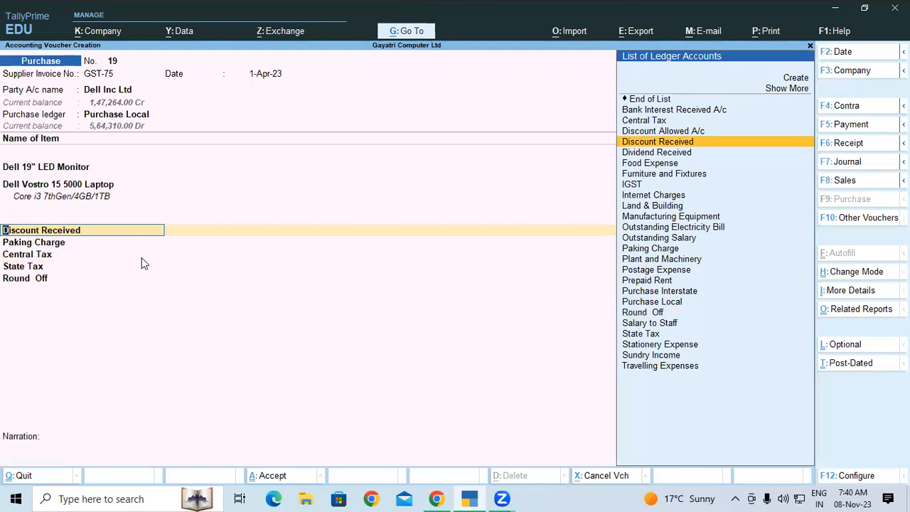
pyautogui.press('Return')
pyautogui.press('Return')
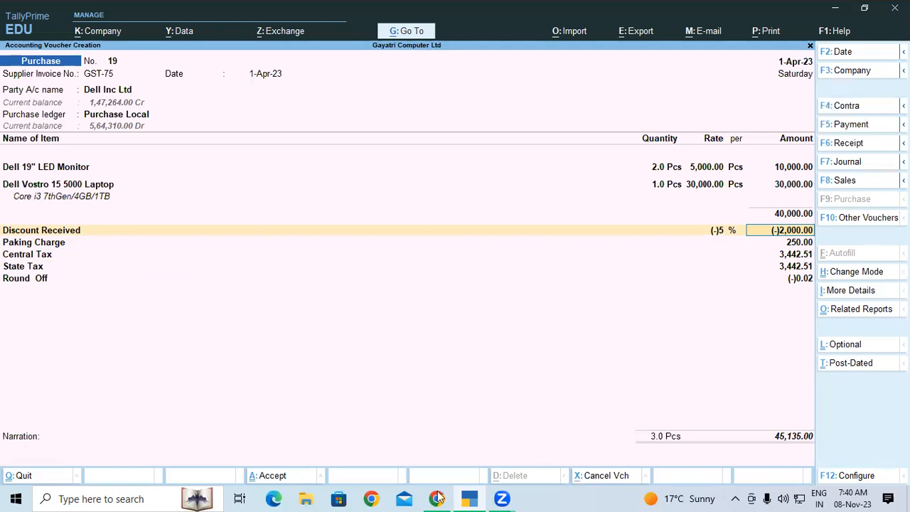
pyautogui.hotkey('alt', 'Tab')
pyautogui.scroll(-2, 686, 295)
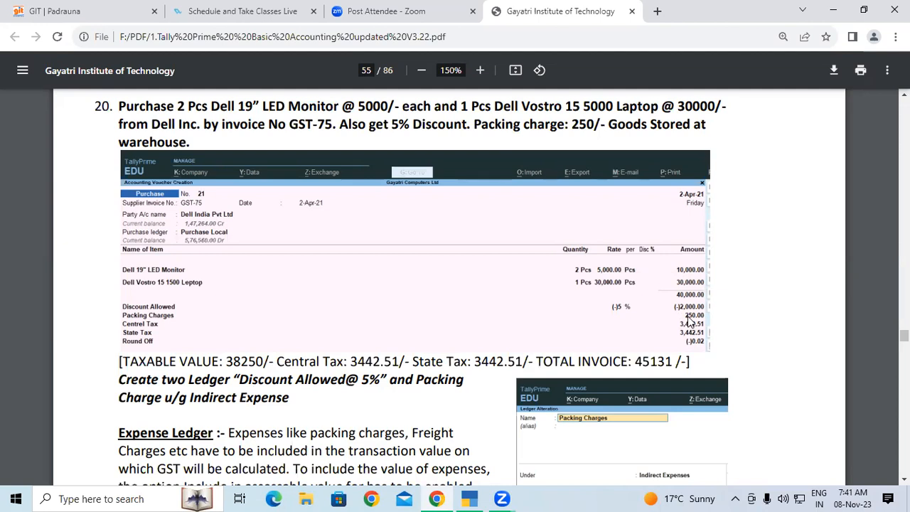
# Calculate 38000+250+3442.51+3442.51 in a new browser tab, taking the tax amounts from the exercise's voucher.
pyautogui.click(657, 11)
pyautogui.click(479, 37)
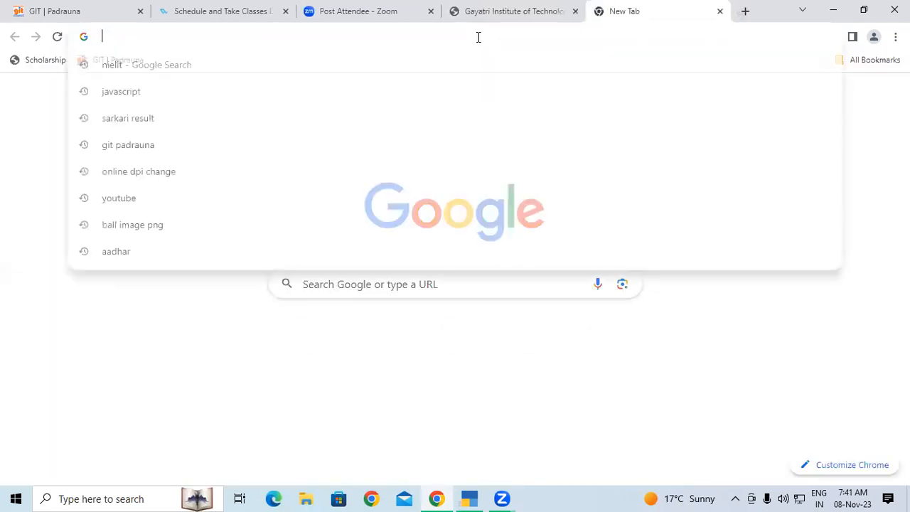
pyautogui.write('380')
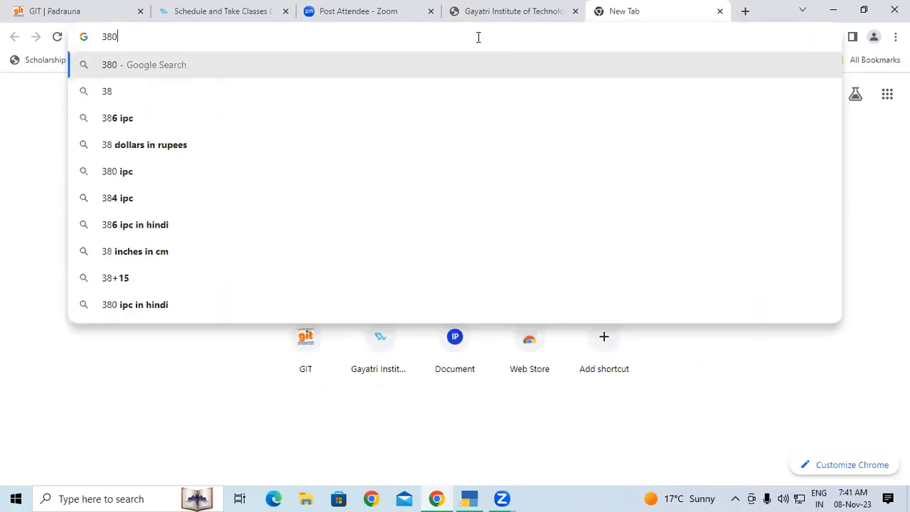
pyautogui.write('00+250')
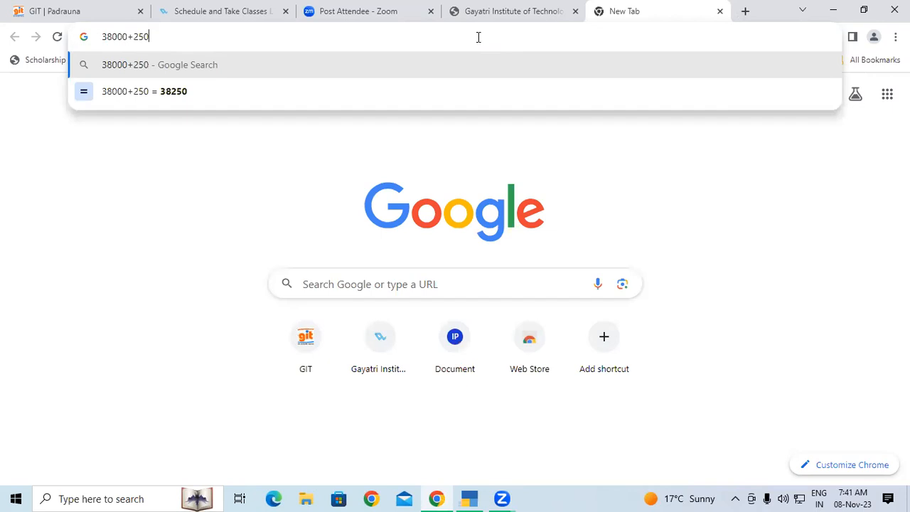
pyautogui.write('+34')
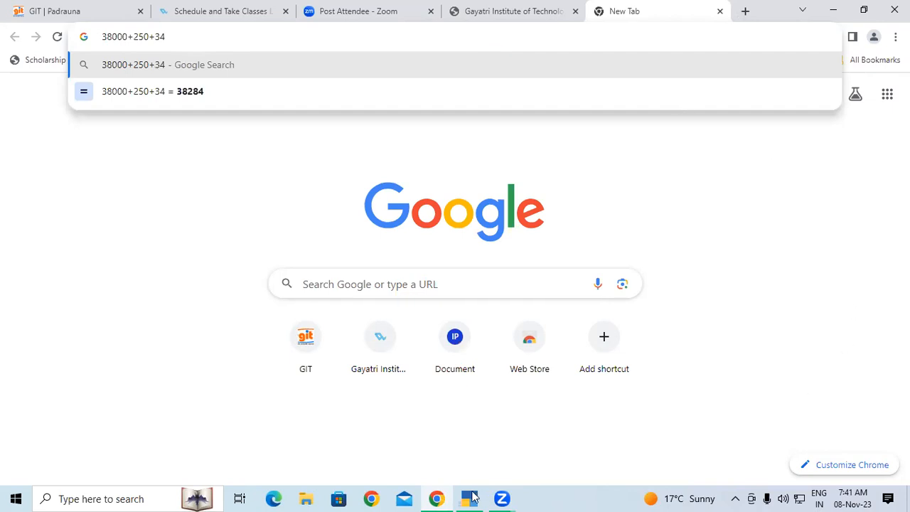
pyautogui.click(437, 498)
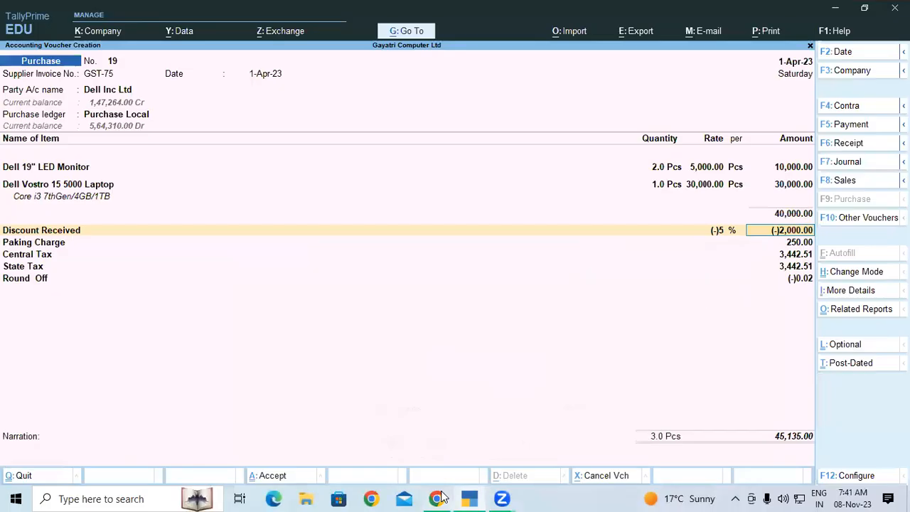
pyautogui.click(450, 497)
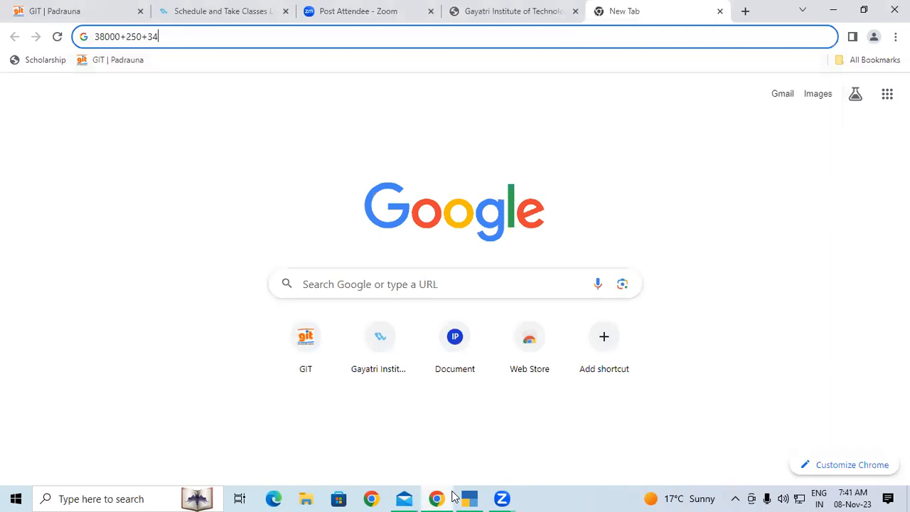
pyautogui.click(552, 8)
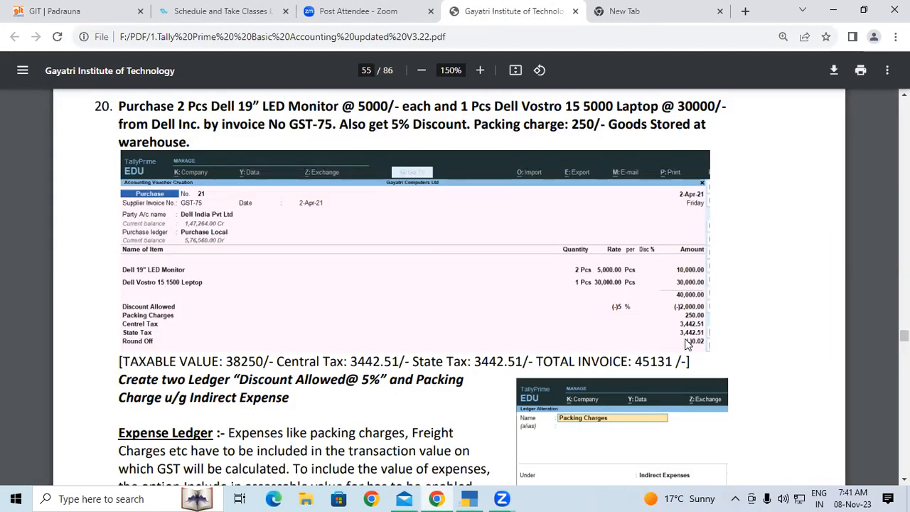
pyautogui.click(642, 8)
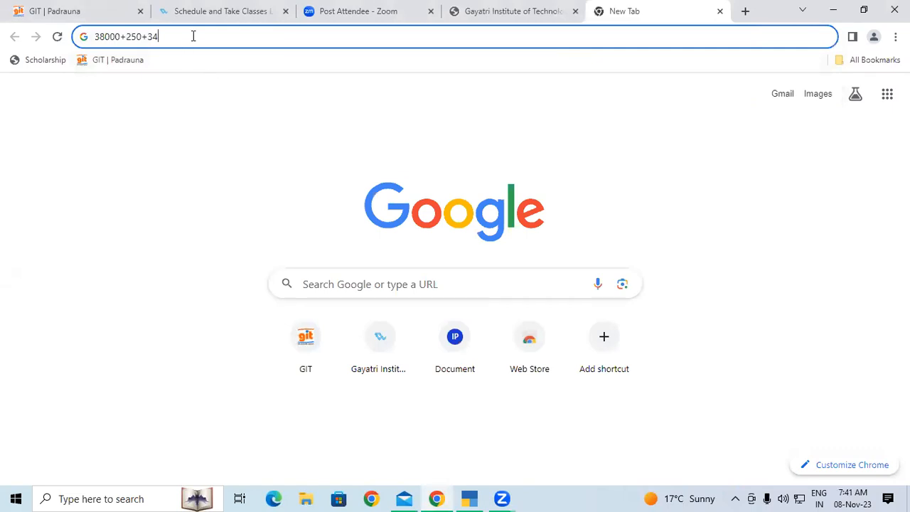
pyautogui.write('42')
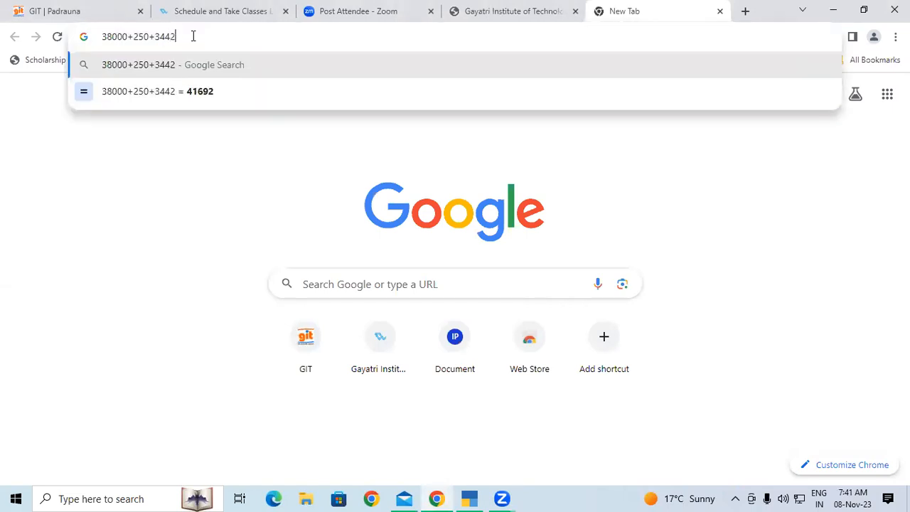
pyautogui.write('.51')
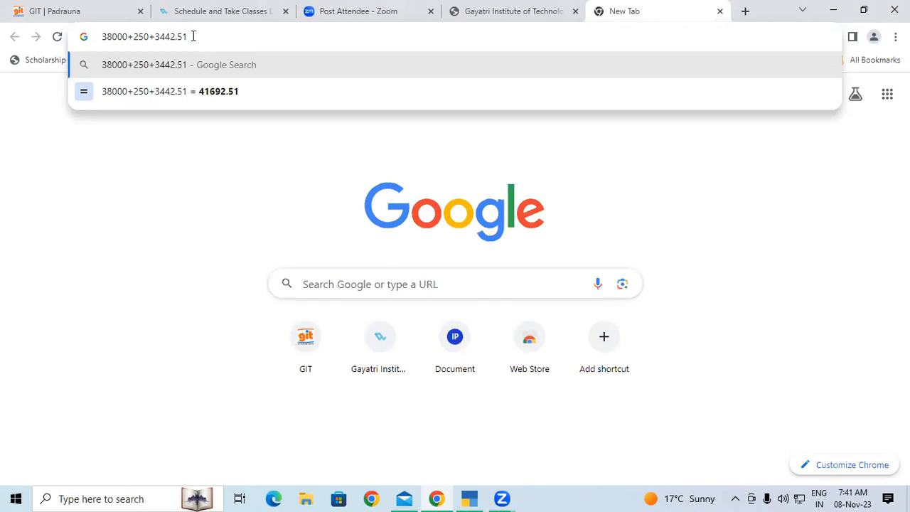
pyautogui.write('+34')
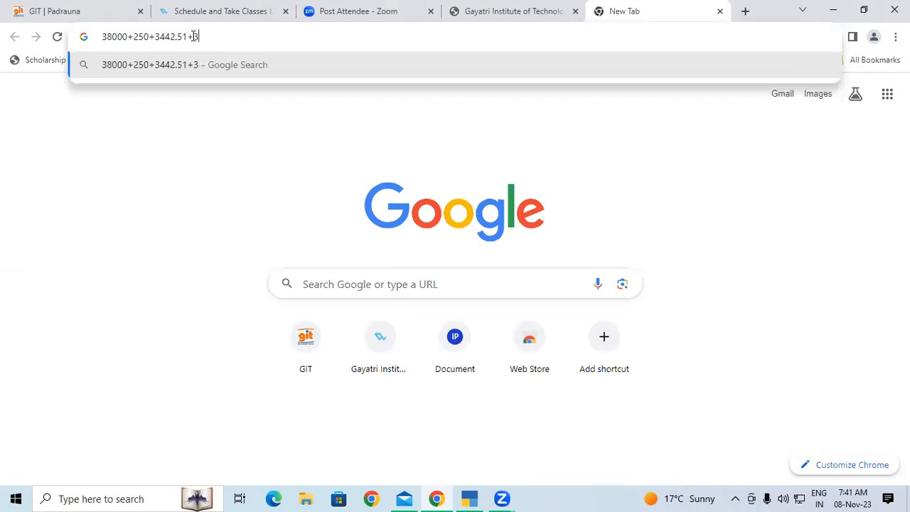
pyautogui.write('42.51')
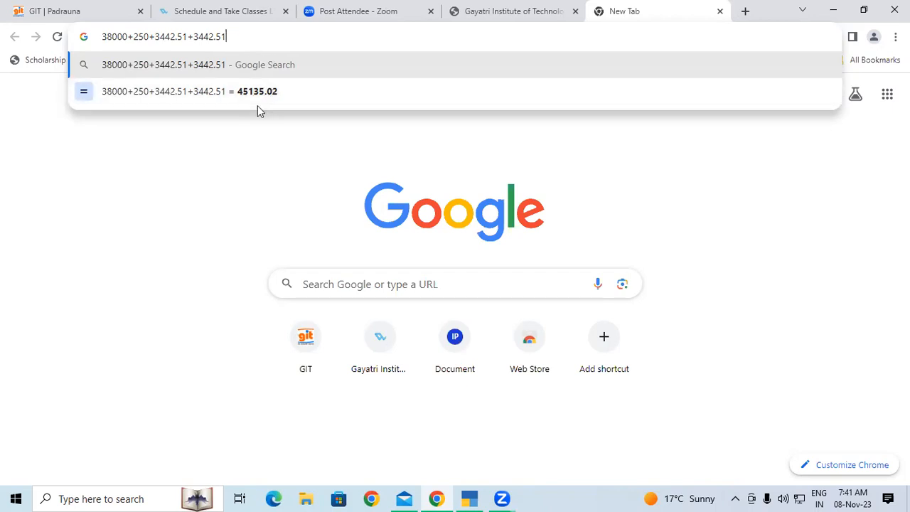
# Compare the calculated sum with the total invoice figure printed for exercise 20 in the PDF.
pyautogui.click(533, 14)
pyautogui.scroll(-1, 616, 309)
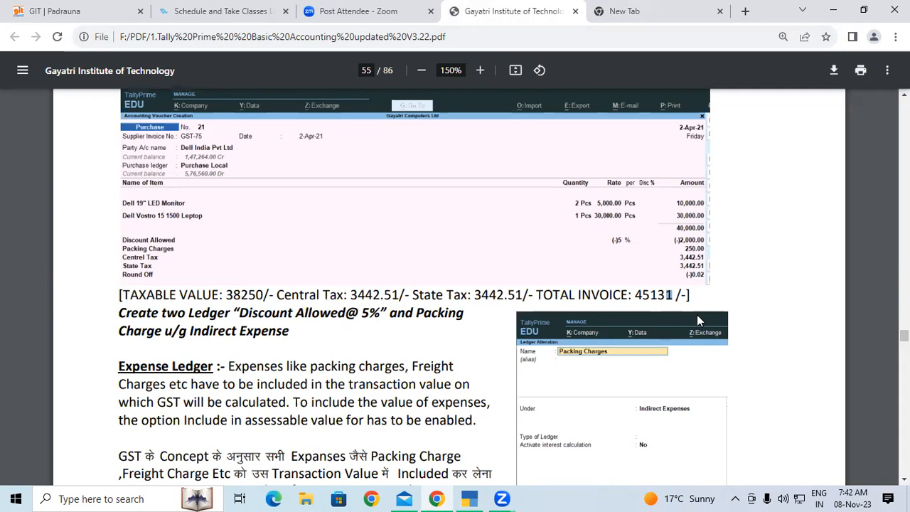
pyautogui.click(612, 11)
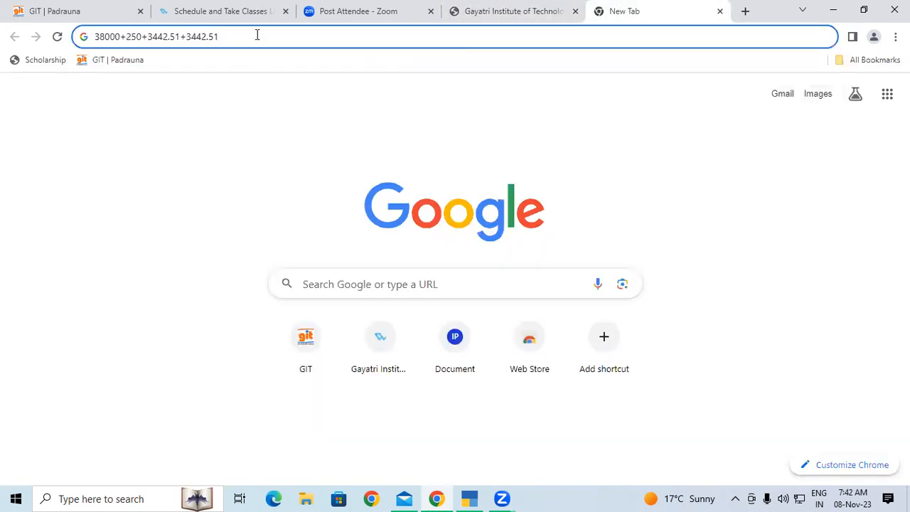
pyautogui.press('BackSpace')
pyautogui.write('1')
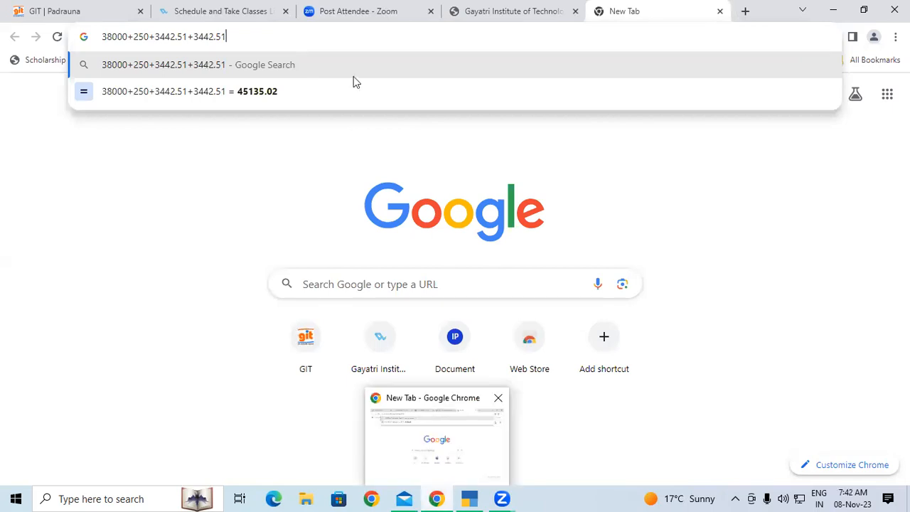
pyautogui.hotkey('ctrl', 'shift', 'Tab')
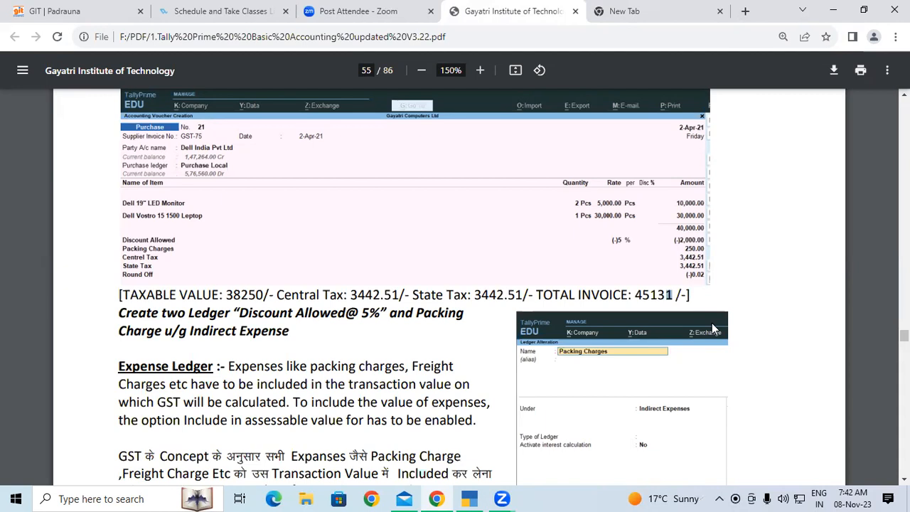
# Read the PDF notes on creating the discount and packing ledgers and including expenses in the GST assessable value.
pyautogui.scroll(-2, 354, 324)
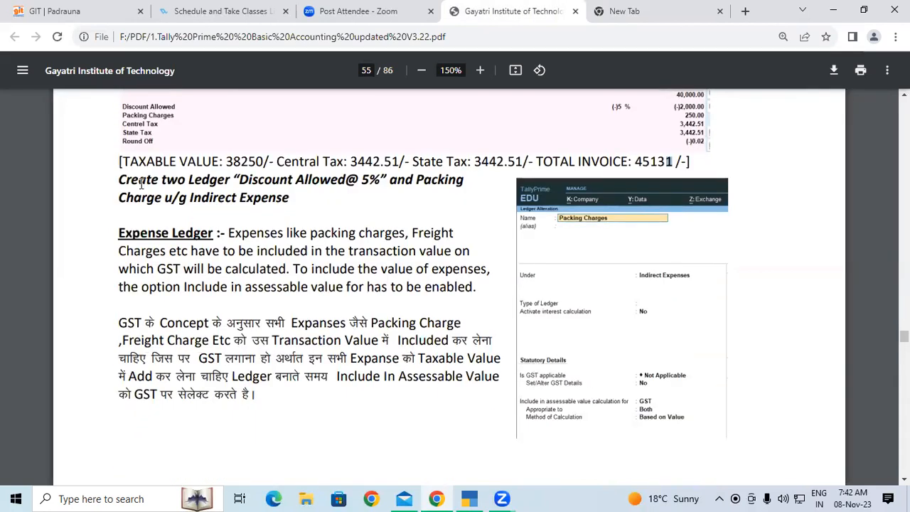
pyautogui.moveTo(119, 179); pyautogui.dragTo(290, 196)
pyautogui.click(266, 192)
pyautogui.click(305, 179)
pyautogui.click(417, 229)
pyautogui.click(301, 212)
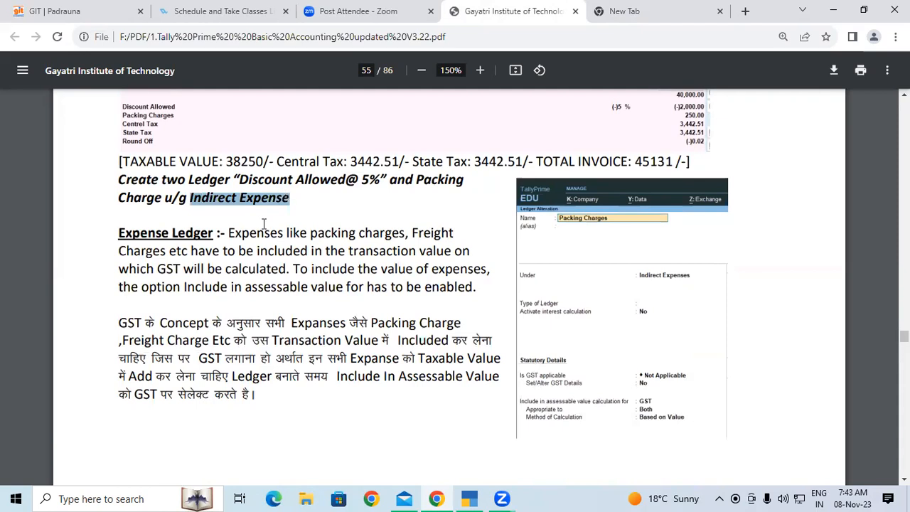
pyautogui.moveTo(120, 233); pyautogui.dragTo(393, 234)
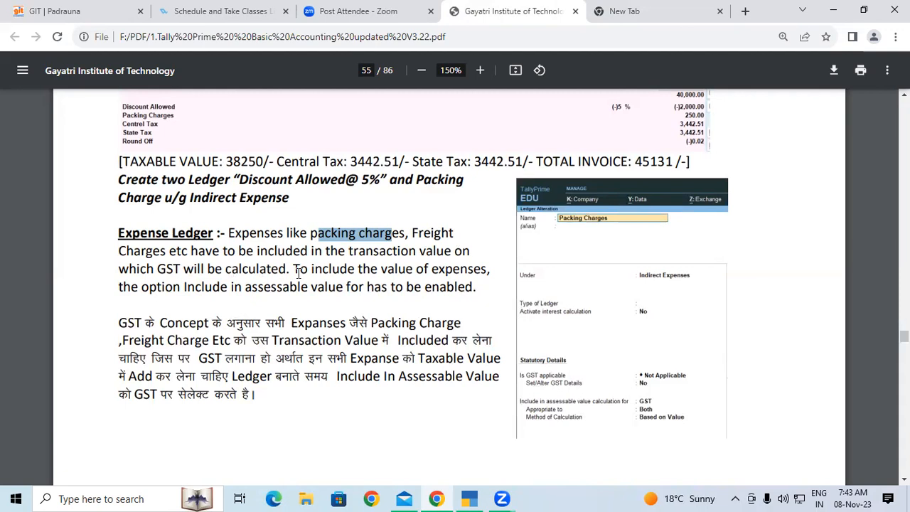
pyautogui.moveTo(155, 268); pyautogui.dragTo(270, 265)
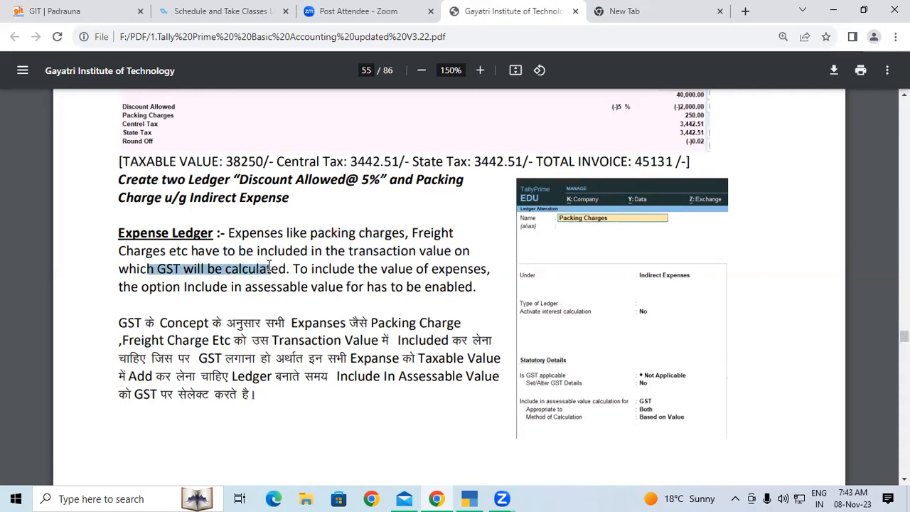
pyautogui.moveTo(295, 270); pyautogui.dragTo(430, 270)
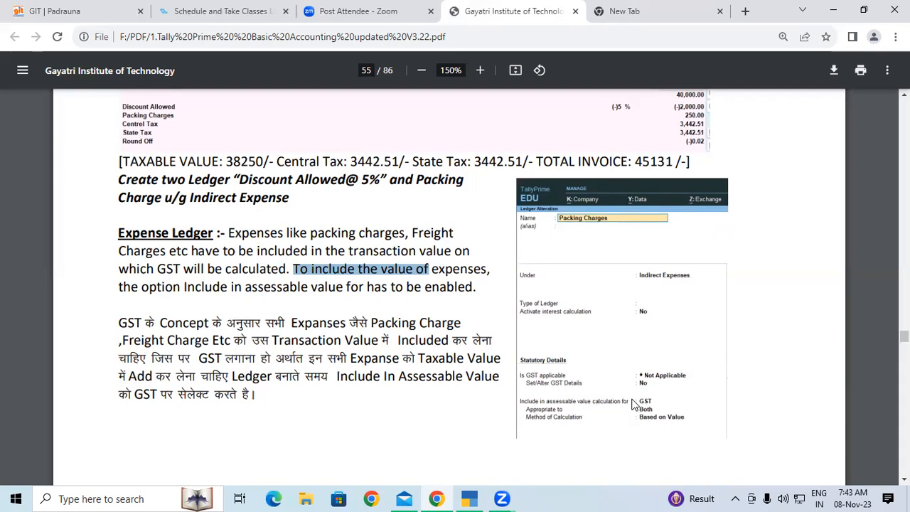
# Switch to TallyPrime and rename the purchase voucher's Paking Charge ledger to Packing Charge.
pyautogui.click(468, 494)
pyautogui.press('Return')
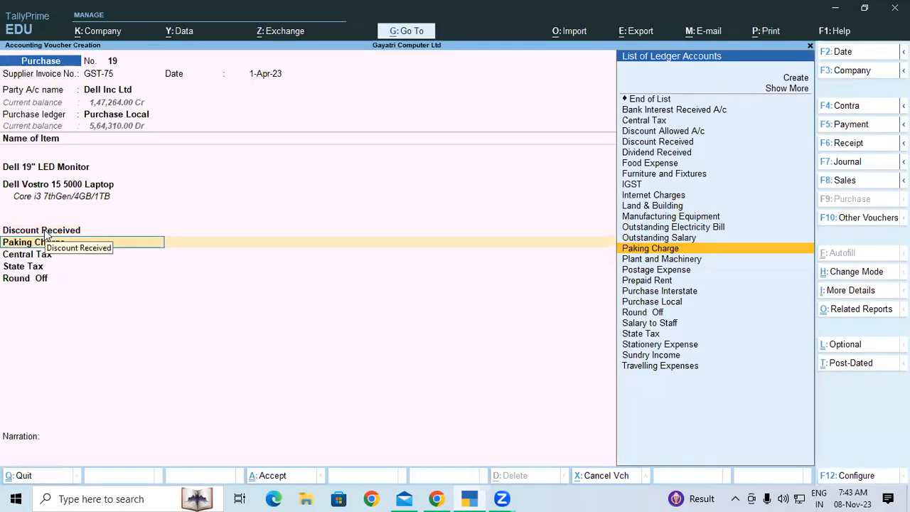
pyautogui.hotkey('ctrl', 'Return')
pyautogui.write('Packin')
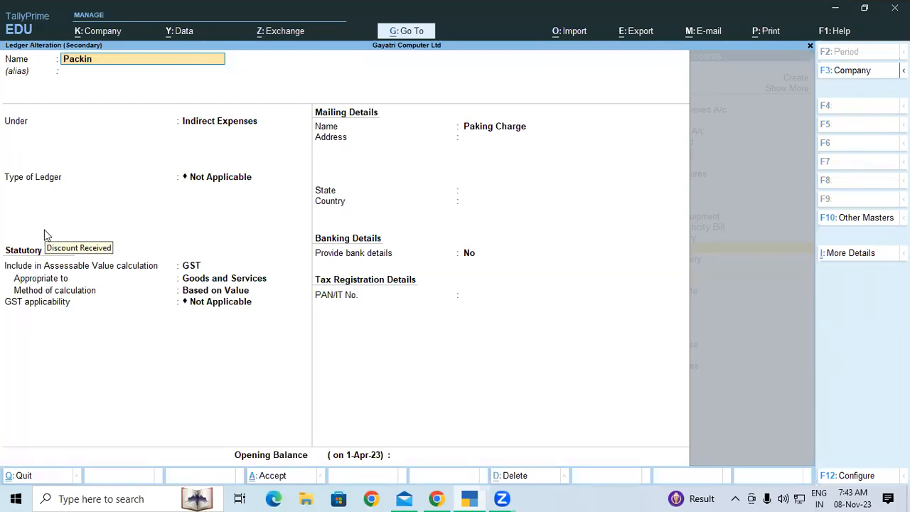
pyautogui.write('g Charge')
pyautogui.press('Return')
pyautogui.press('Return')
pyautogui.press('Return')
pyautogui.press('Return')
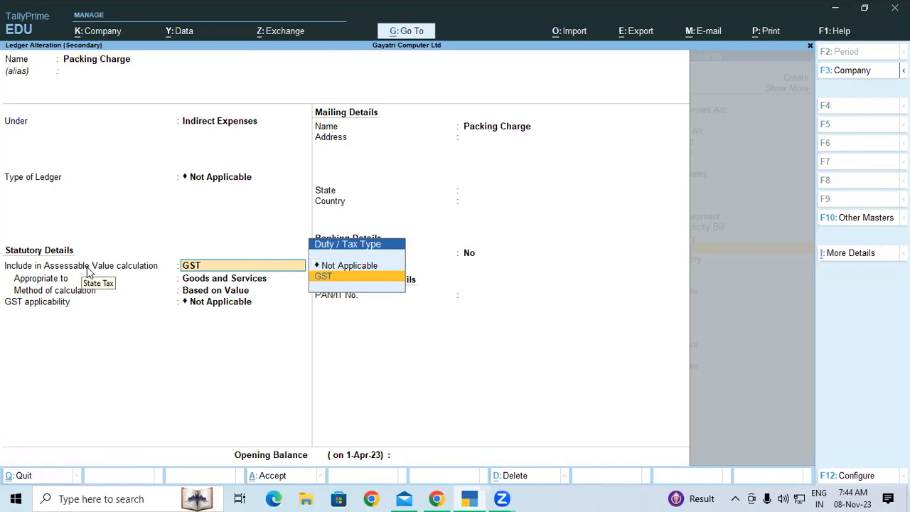
# Include the Packing Charge ledger in the assessable value for GST, appropriate to Goods and Services, and save the ledger.
pyautogui.click(329, 279)
pyautogui.press('Up')
pyautogui.press('Down')
pyautogui.press('Down')
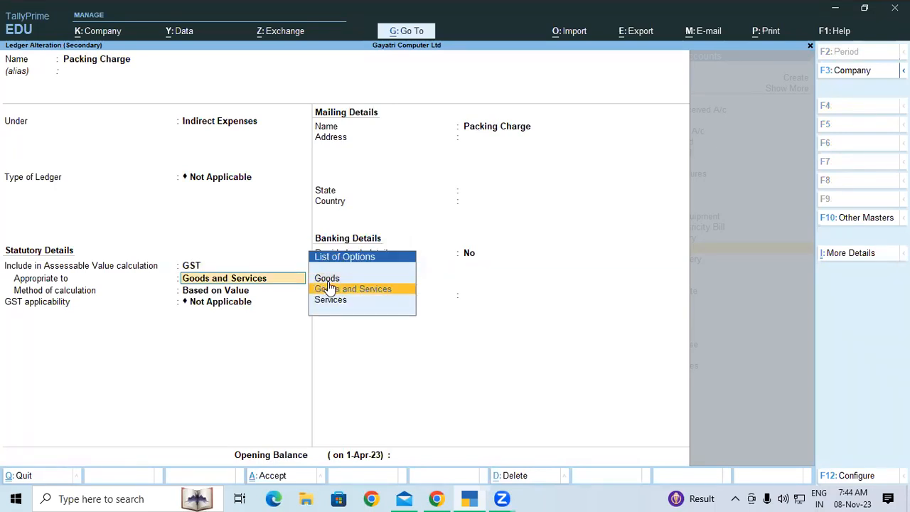
pyautogui.press('Up')
pyautogui.press('Return')
pyautogui.press('alt')
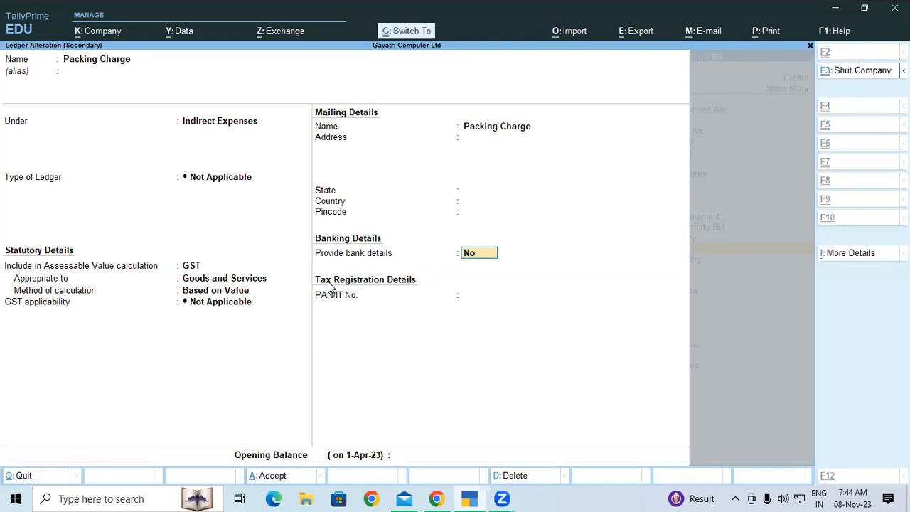
pyautogui.hotkey('ctrl', 'a')
pyautogui.press('Return')
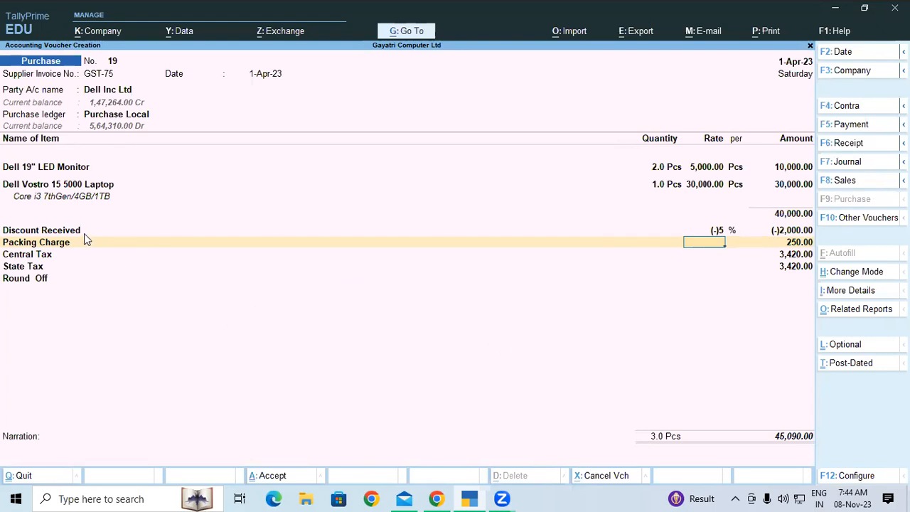
# Reopen the Packing Charge ledger from the voucher to review its ledger type and statutory details, then quit without saving.
pyautogui.press('BackSpace')
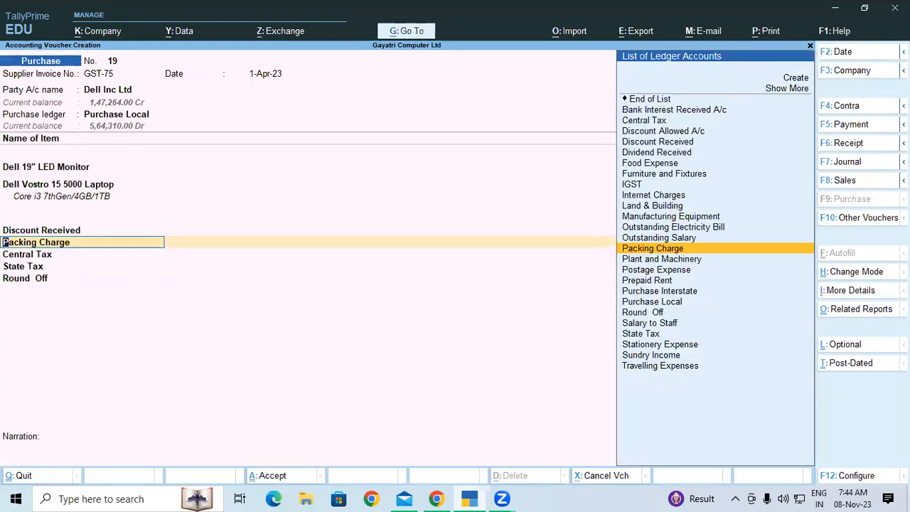
pyautogui.hotkey('ctrl', 'Return')
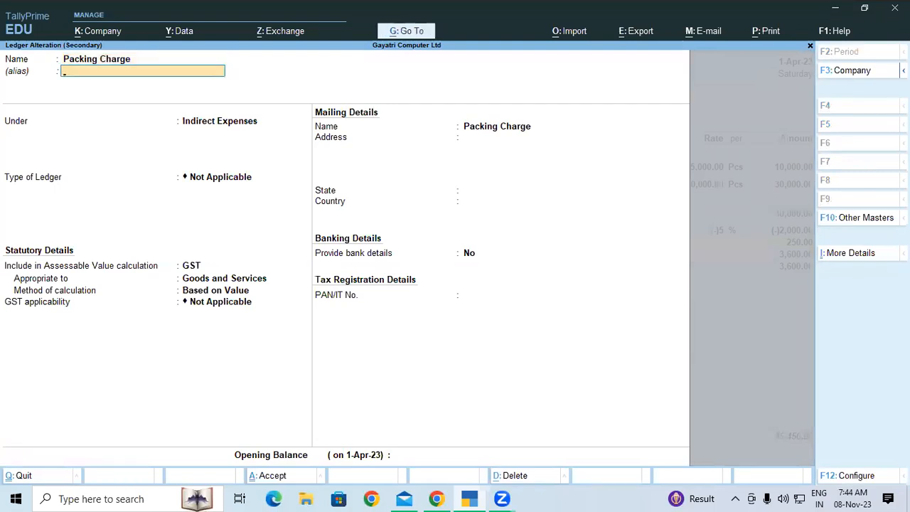
pyautogui.press('Return')
pyautogui.press('Return')
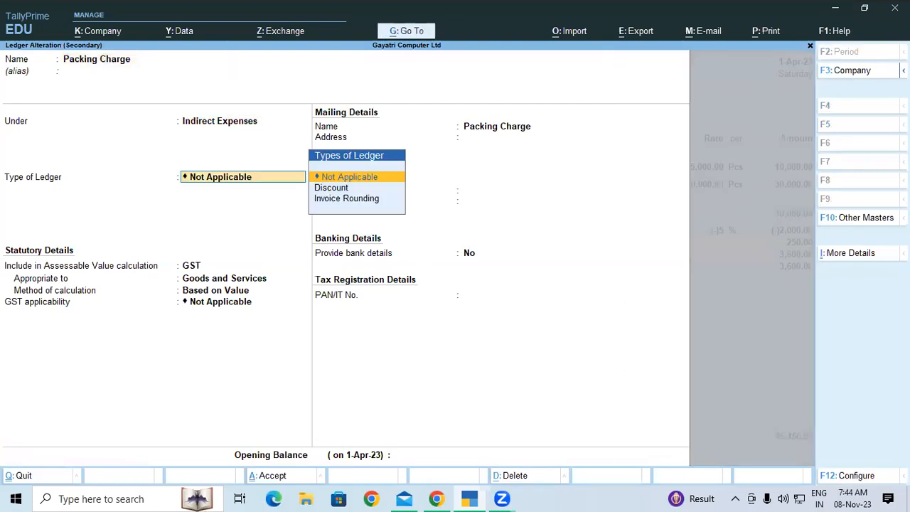
pyautogui.press('BackSpace')
pyautogui.press('Escape')
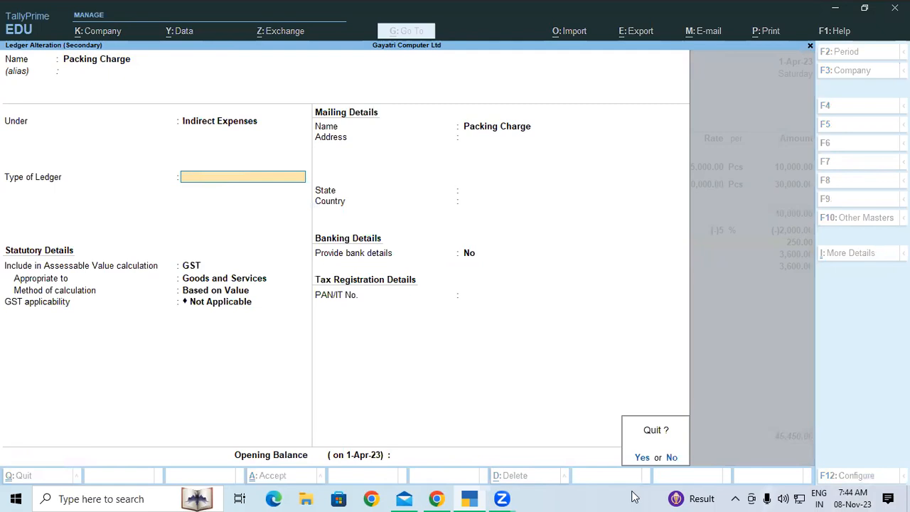
pyautogui.press('Return')
# Read the Hindi explanation in the PDF in Chrome about adding packing and freight expenses to the GST taxable value.
pyautogui.click(438, 498)
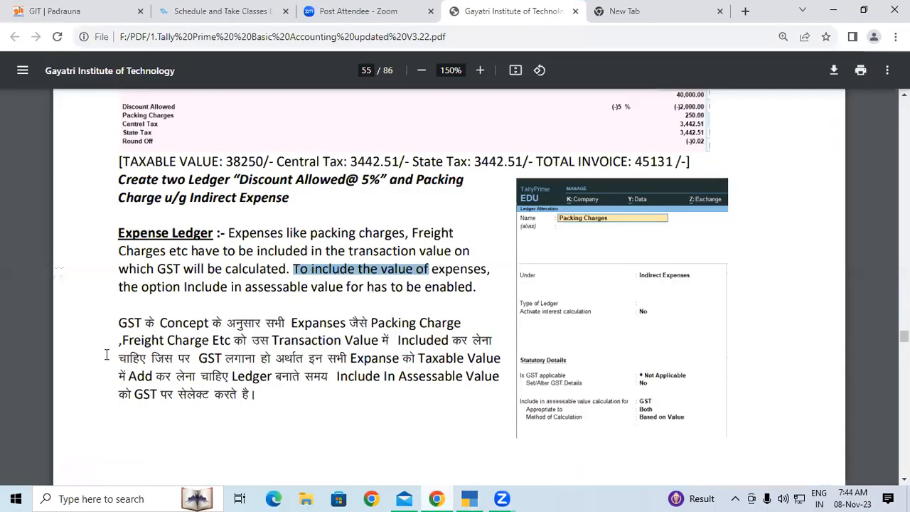
pyautogui.moveTo(137, 326); pyautogui.dragTo(347, 322)
pyautogui.click(353, 322)
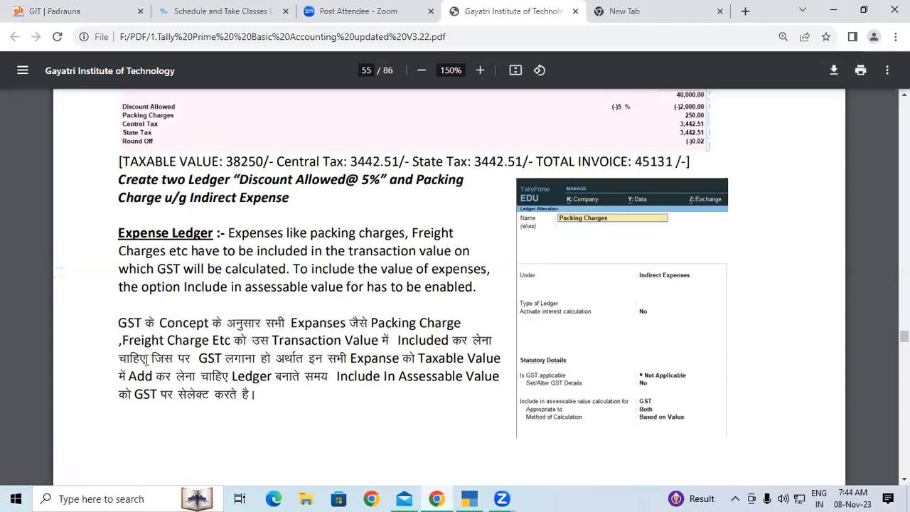
pyautogui.moveTo(133, 341); pyautogui.dragTo(487, 341)
pyautogui.click(247, 339)
pyautogui.moveTo(149, 357); pyautogui.dragTo(439, 358)
pyautogui.moveTo(130, 376); pyautogui.dragTo(498, 379)
pyautogui.click(253, 378)
pyautogui.moveTo(119, 395); pyautogui.dragTo(250, 395)
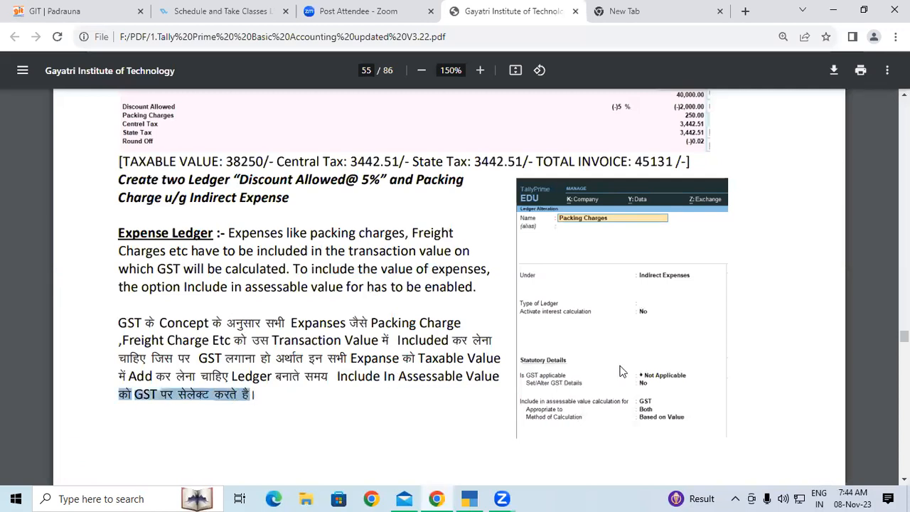
pyautogui.scroll(-1, 624, 371)
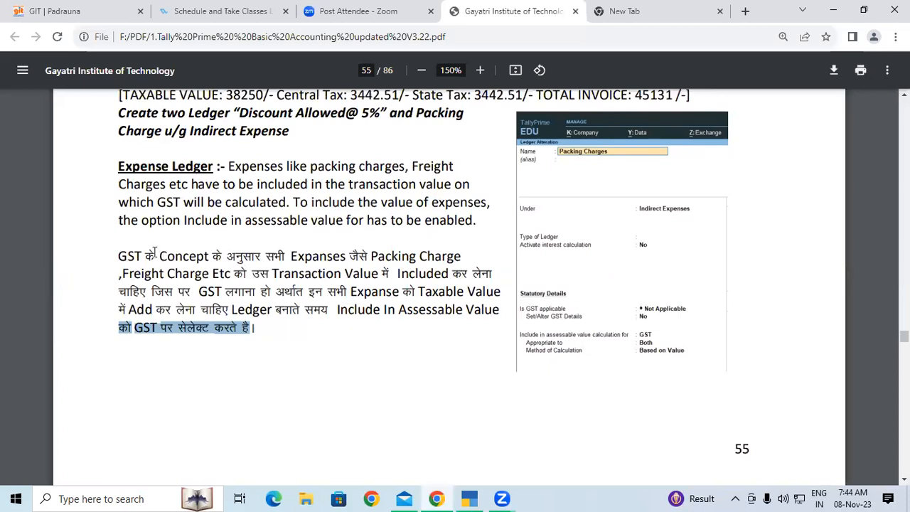
pyautogui.moveTo(119, 256); pyautogui.dragTo(131, 260)
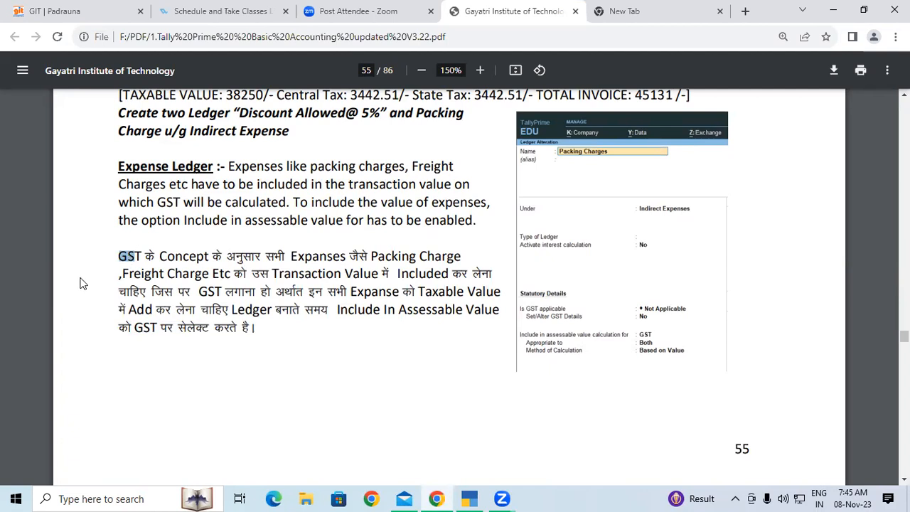
# Switch to TallyPrime and check the ledger type and GST assessable-value settings of the voucher's Discount Received ledger.
pyautogui.click(469, 498)
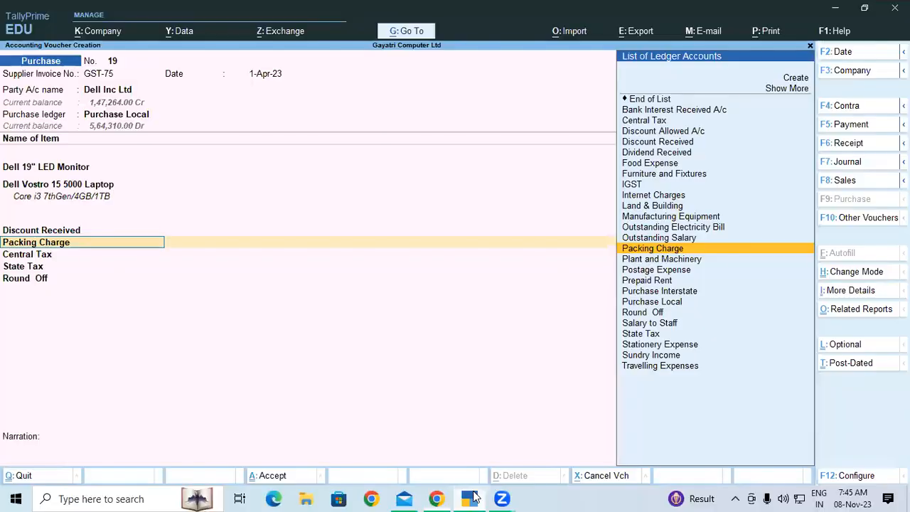
pyautogui.press('Return')
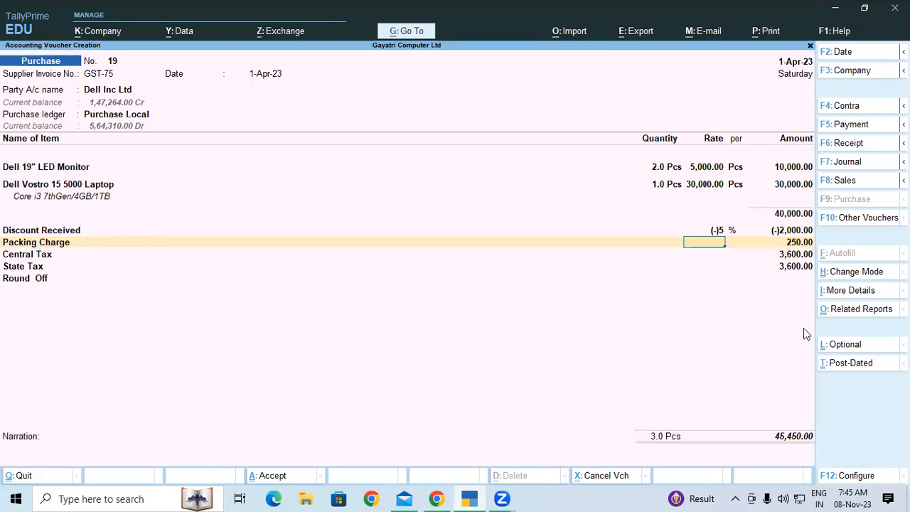
pyautogui.click(61, 232)
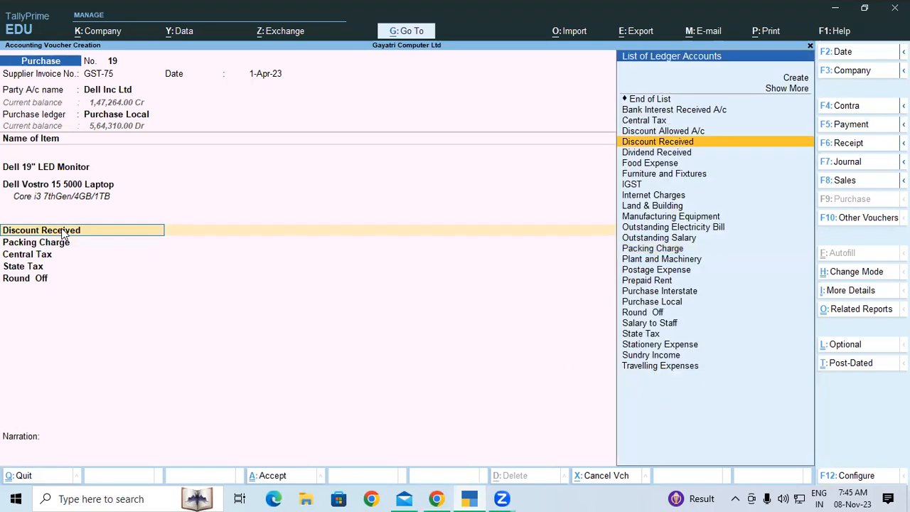
pyautogui.hotkey('ctrl', 'Return')
pyautogui.press('Return')
pyautogui.press('Return')
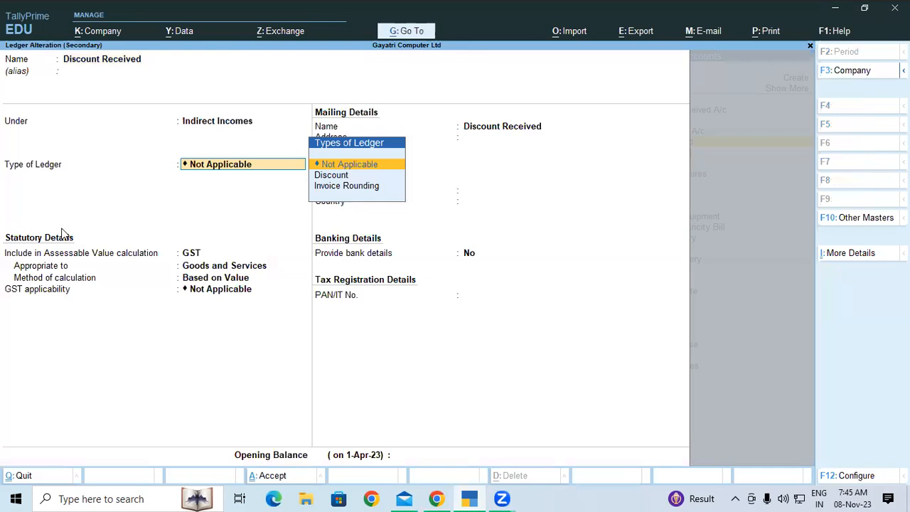
pyautogui.hotkey('ctrl', 'a')
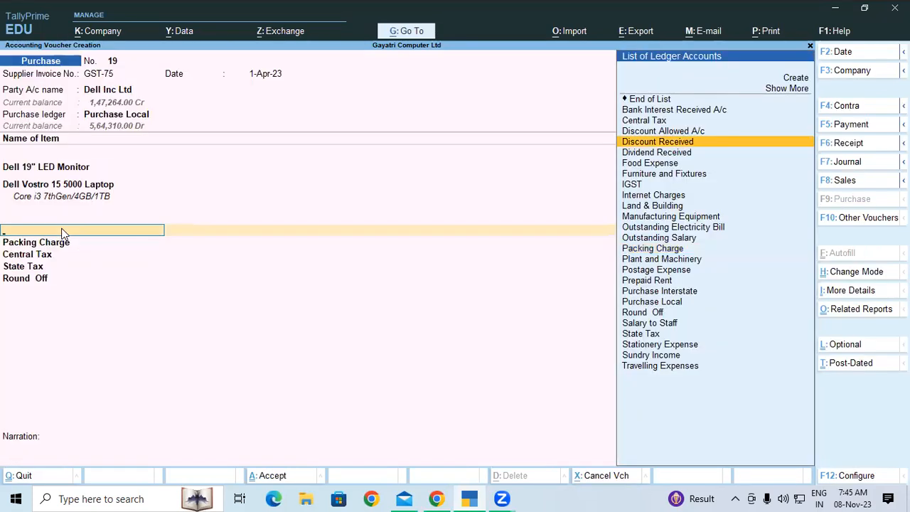
# Discard the unfinished Dell purchase voucher and start a blank purchase voucher.
pyautogui.press('Escape')
pyautogui.press('y')
pyautogui.press('Return')
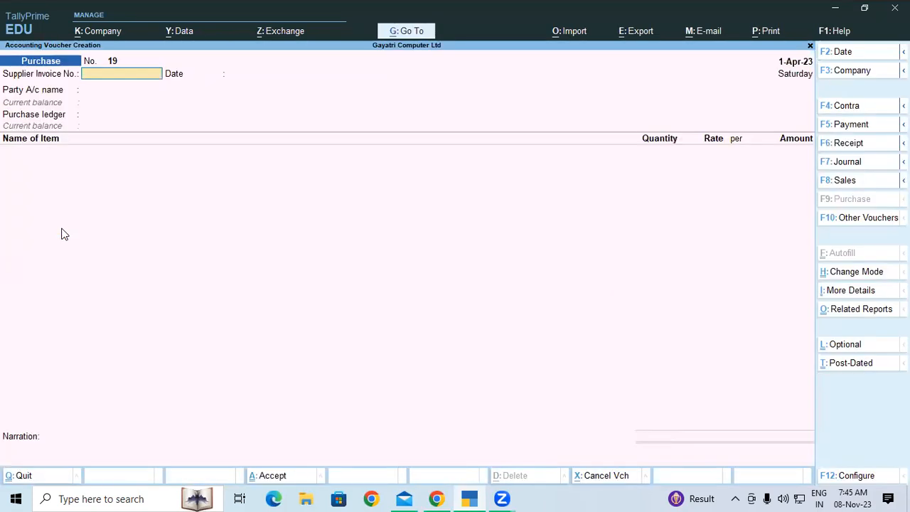
# Enter supplier invoice number GST-75, party account Dell Inc Ltd and purchase ledger Purchase Local in the purchase voucher.
pyautogui.write('GST-75')
pyautogui.press('Return')
pyautogui.press('Return')
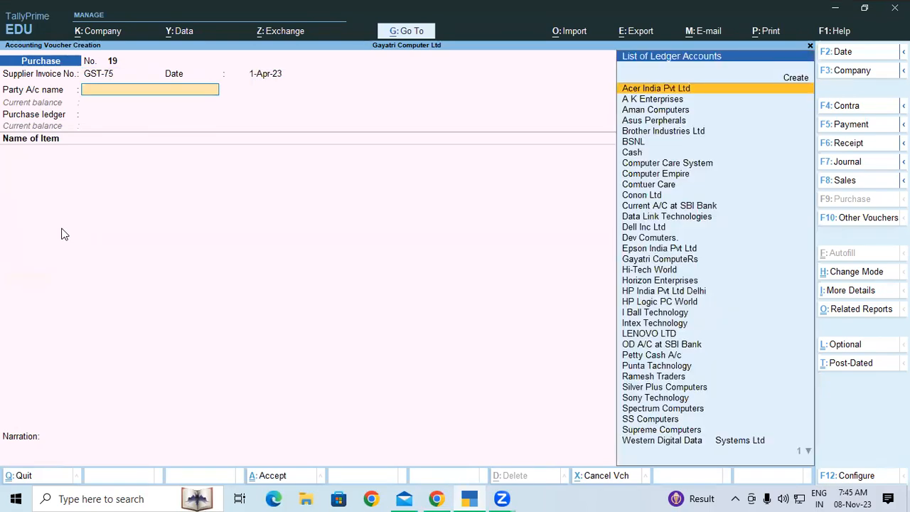
pyautogui.write('De')
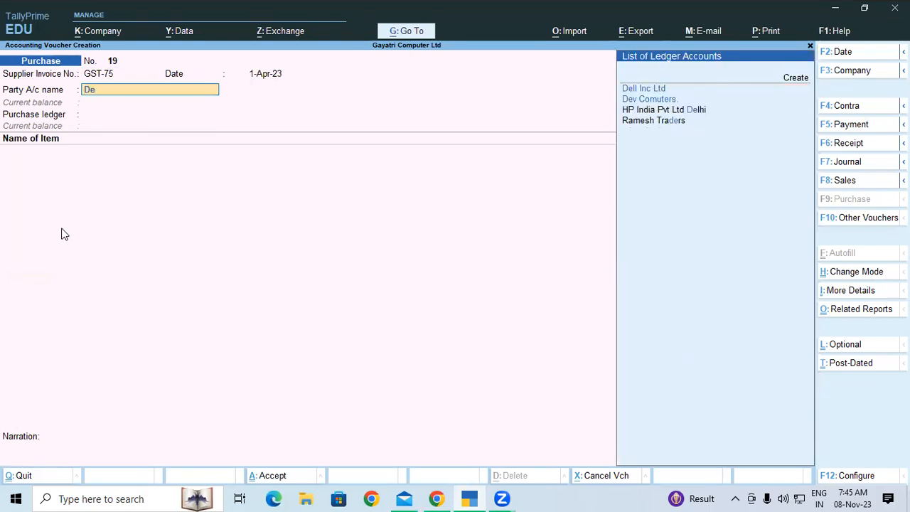
pyautogui.press('Return')
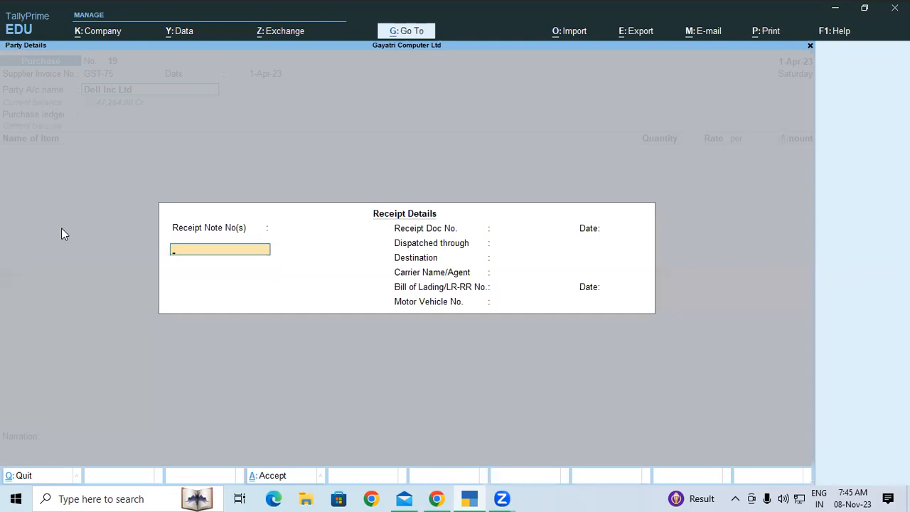
pyautogui.hotkey('ctrl', 'a')
pyautogui.hotkey('ctrl', 'a')
pyautogui.press('Down')
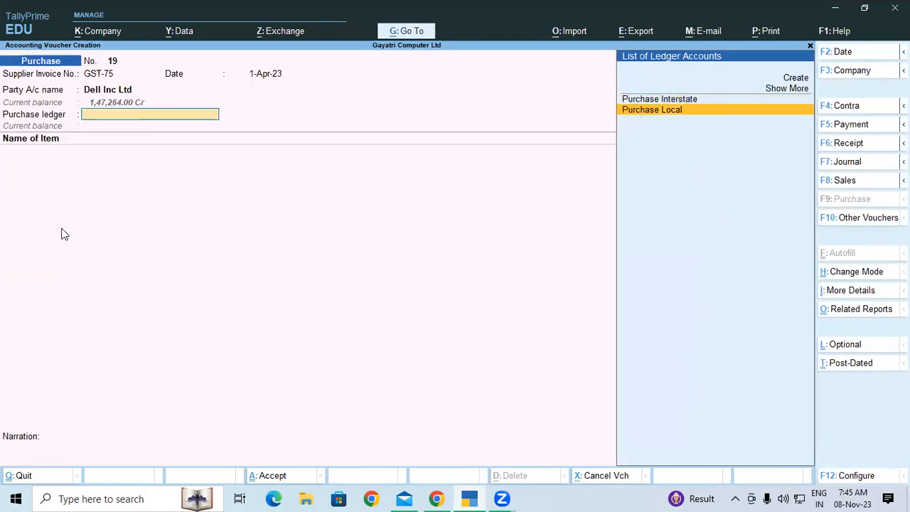
pyautogui.press('Return')
# Add the Dell 19" LED Monitor to the voucher, 2 Pcs at a rate of 5000, allocated to the Warehouse godown.
pyautogui.write('De')
pyautogui.press('Down')
pyautogui.press('Down')
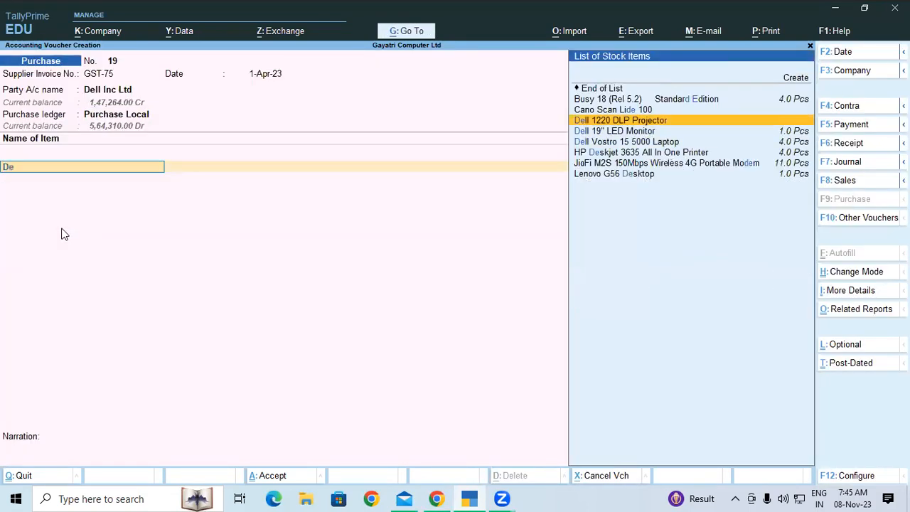
pyautogui.press('Return')
pyautogui.press('Return')
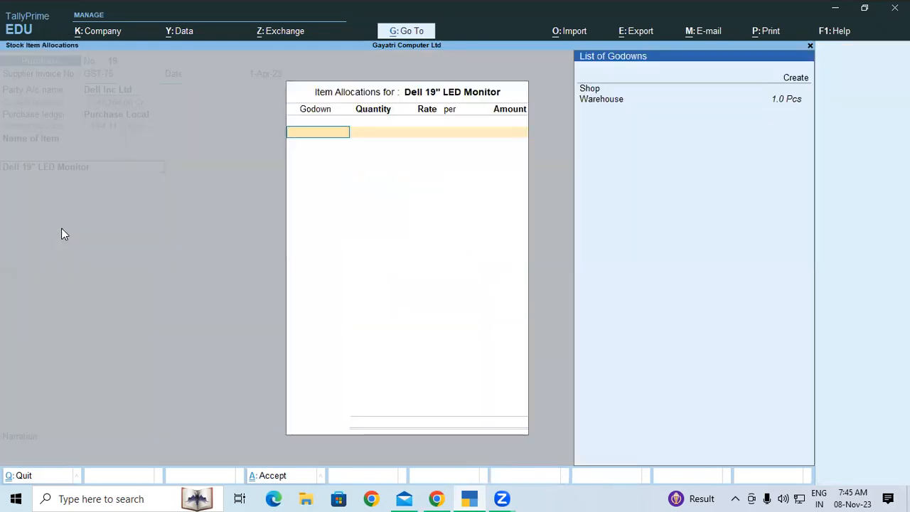
pyautogui.press('Down')
pyautogui.press('Return')
pyautogui.write('2')
pyautogui.press('Return')
pyautogui.write('5000')
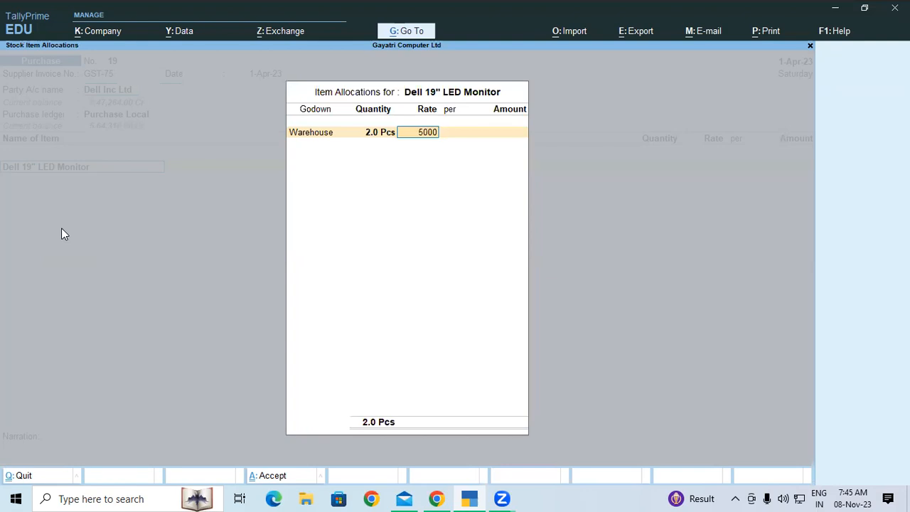
pyautogui.press('Return')
pyautogui.press('Return')
pyautogui.press('Return')
pyautogui.press('Return')
pyautogui.press('Return')
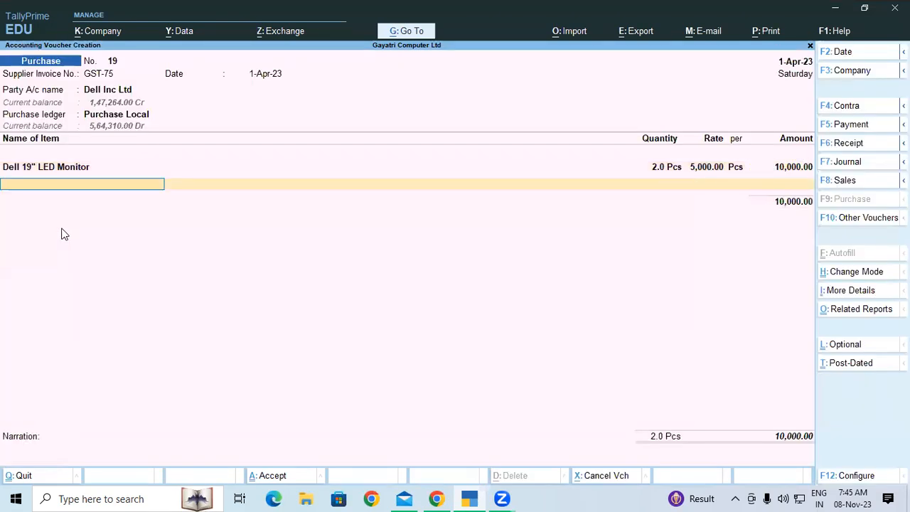
# Add the Dell Vostro 15 5000 Laptop, 1 Pcs at a rate of 30000 in the Warehouse godown, and end the item list.
pyautogui.write('De')
pyautogui.press('Down')
pyautogui.press('Down')
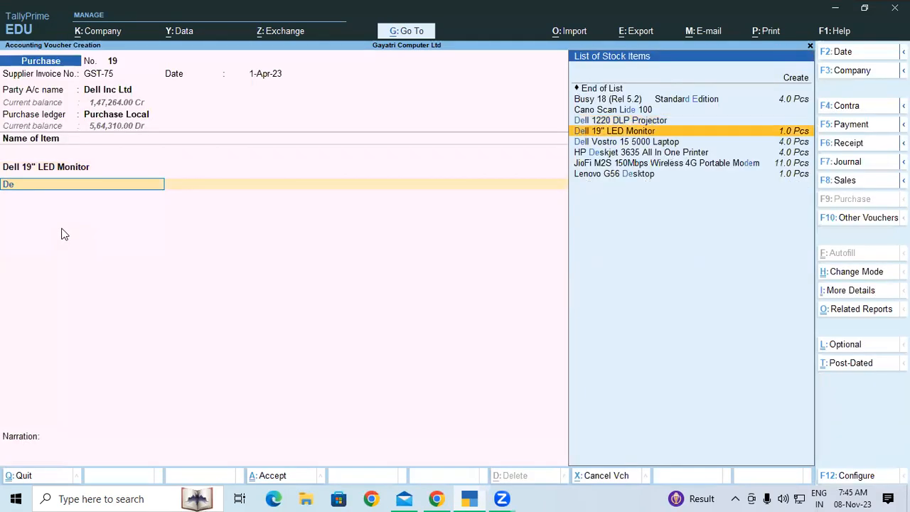
pyautogui.press('Return')
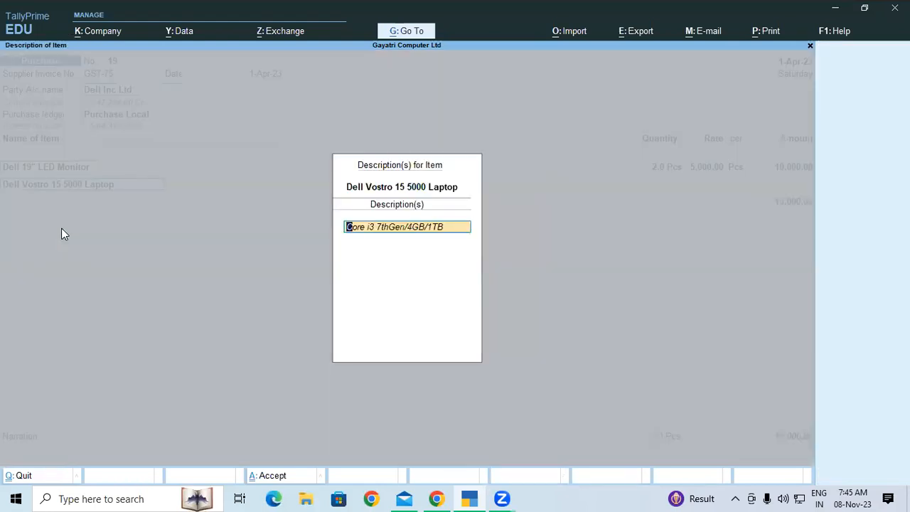
pyautogui.press('Return')
pyautogui.press('Down')
pyautogui.press('Down')
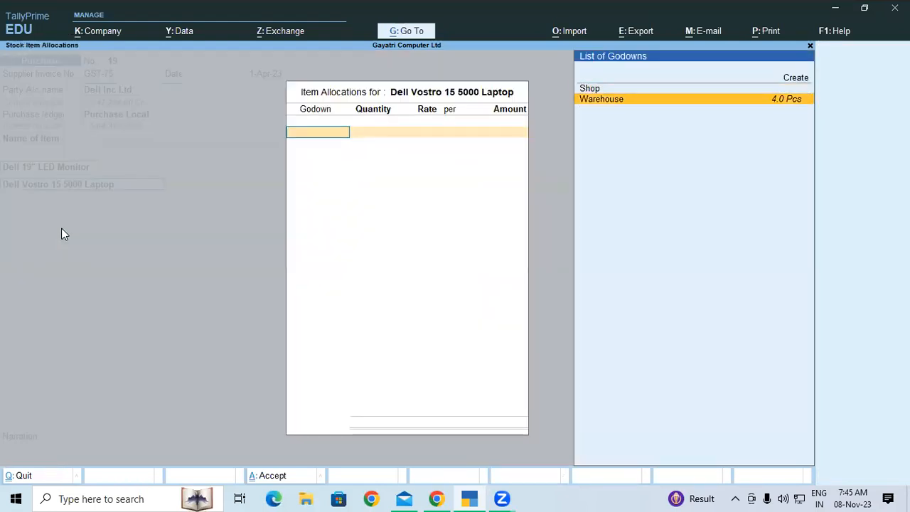
pyautogui.press('Return')
pyautogui.write('1')
pyautogui.press('Return')
pyautogui.press('BackSpace')
pyautogui.write('30000')
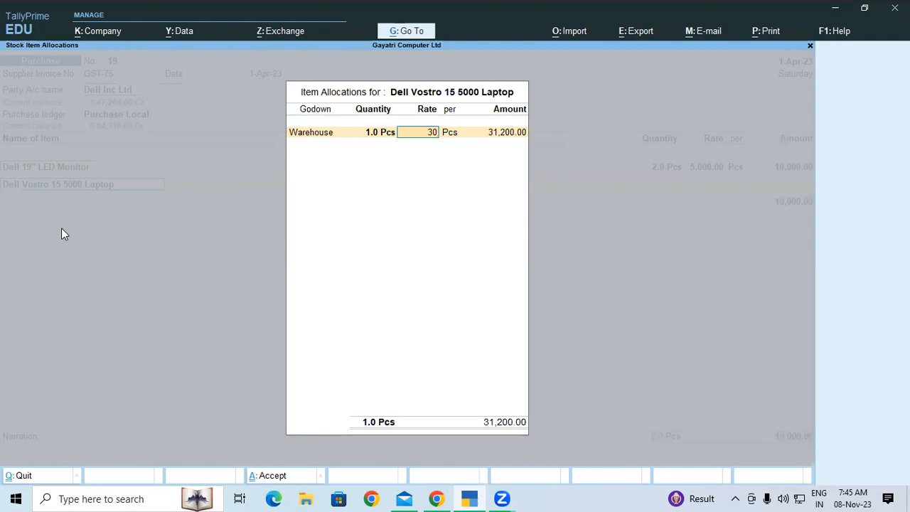
pyautogui.press('Return')
pyautogui.press('Return')
pyautogui.press('Return')
pyautogui.press('Return')
pyautogui.press('Return')
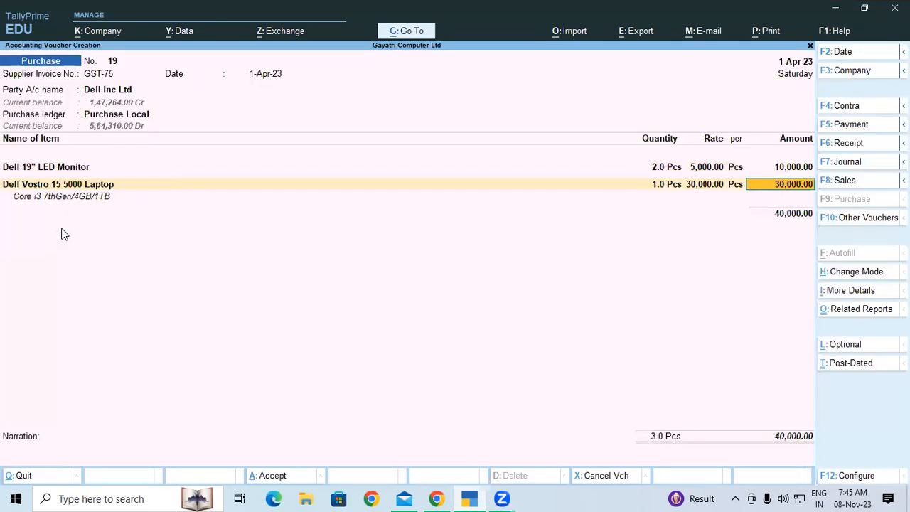
pyautogui.press('Return')
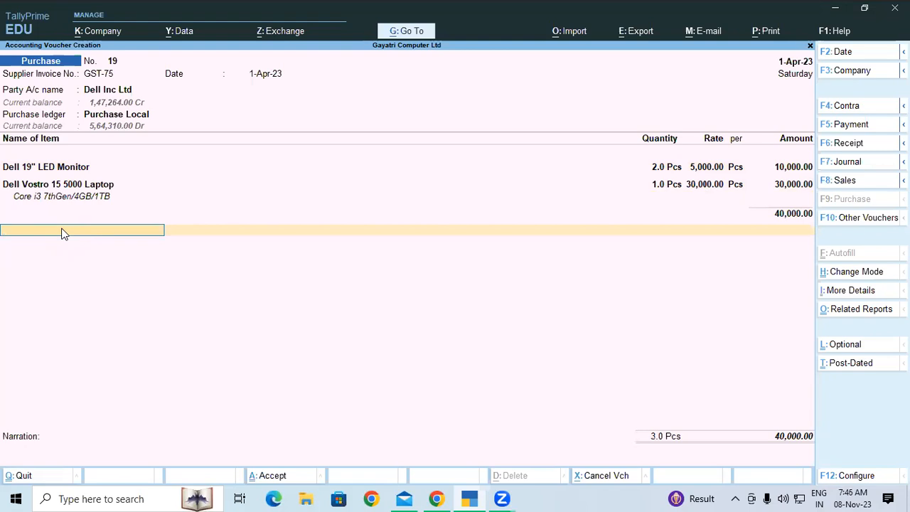
# Add the Discount Received ledger to the Dell purchase voucher at a rate of 5%.
pyautogui.write('d')
pyautogui.press('Down')
pyautogui.press('Return')
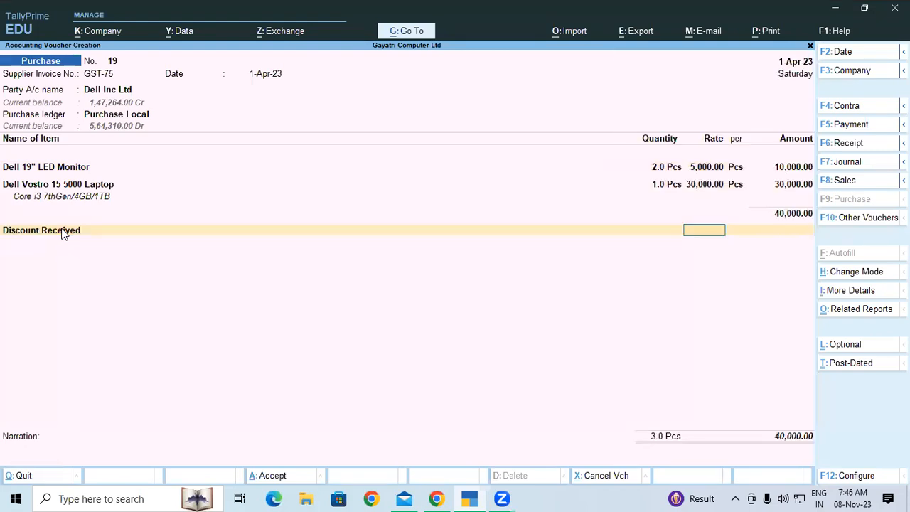
pyautogui.write('5')
pyautogui.press('Return')
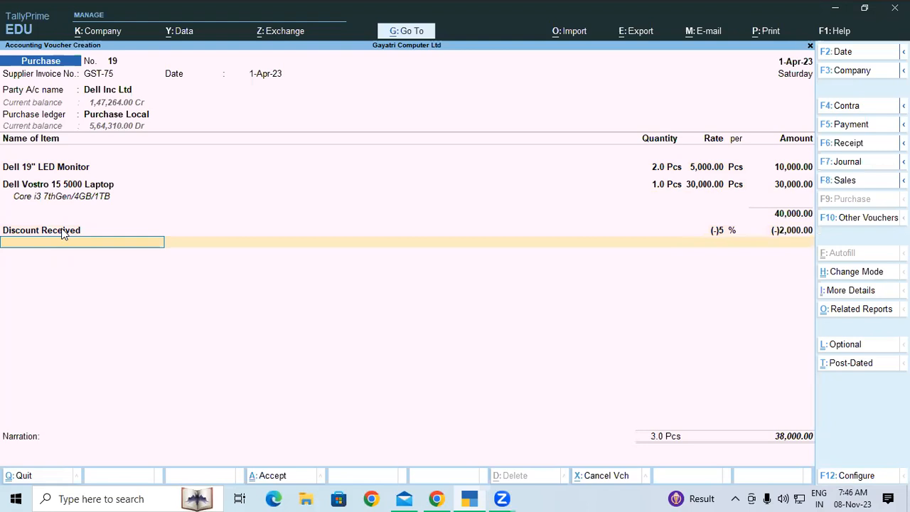
# Add the Packing Charges ledger to the voucher with an amount of 250.
pyautogui.write('p')
pyautogui.press('Down')
pyautogui.press('Return')
pyautogui.press('Return')
pyautogui.write('250')
pyautogui.press('Return')
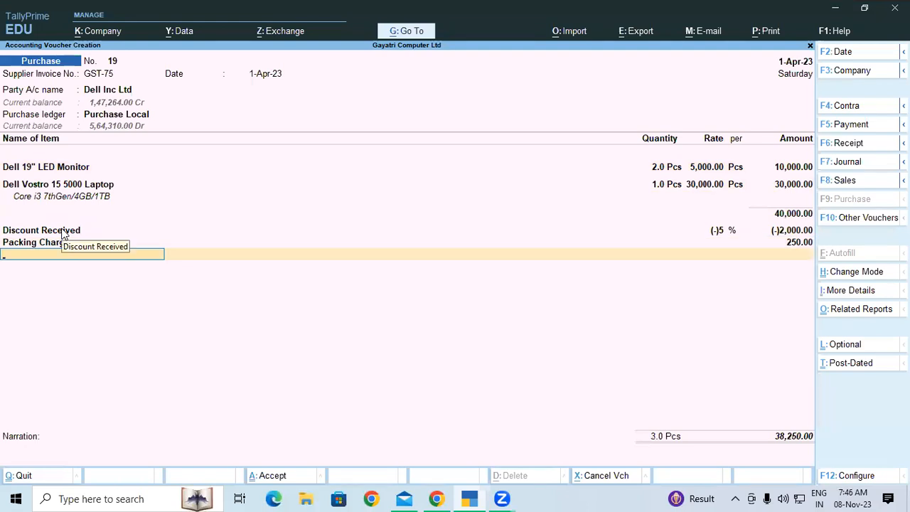
# Add the Central Tax, State Tax and Round Off ledgers with their calculated amounts, and save the purchase voucher.
pyautogui.write('c')
pyautogui.press('Return')
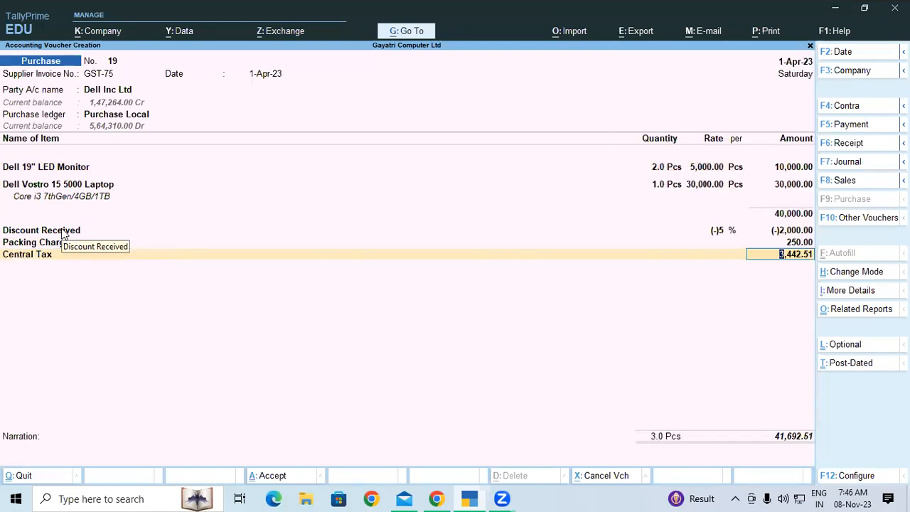
pyautogui.press('Return')
pyautogui.write('St')
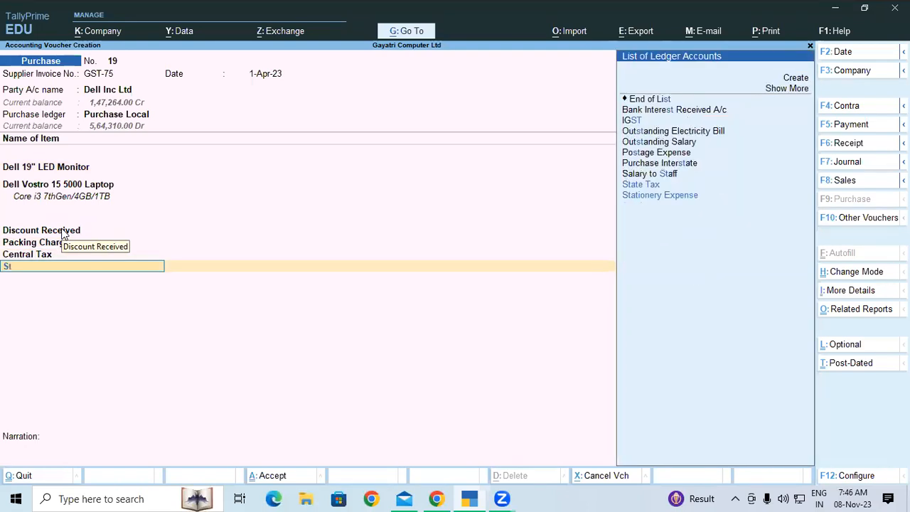
pyautogui.press('Return')
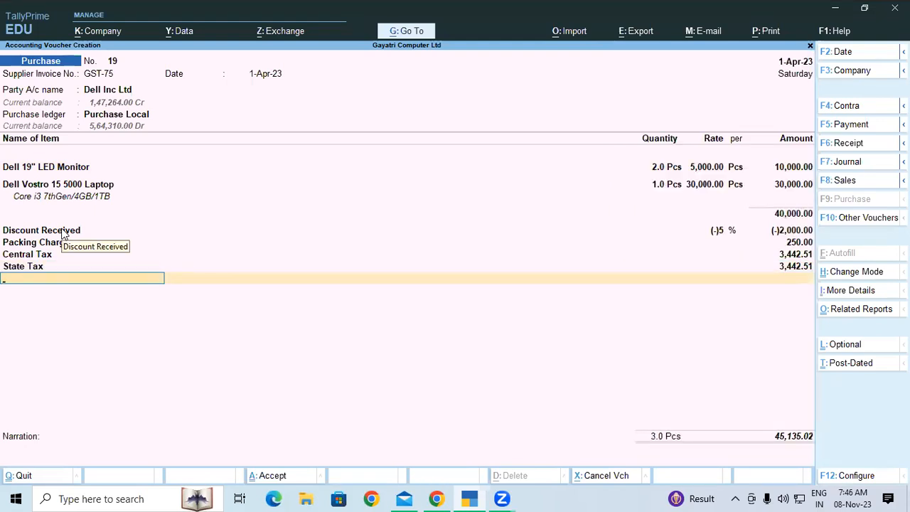
pyautogui.write('ro')
pyautogui.press('Return')
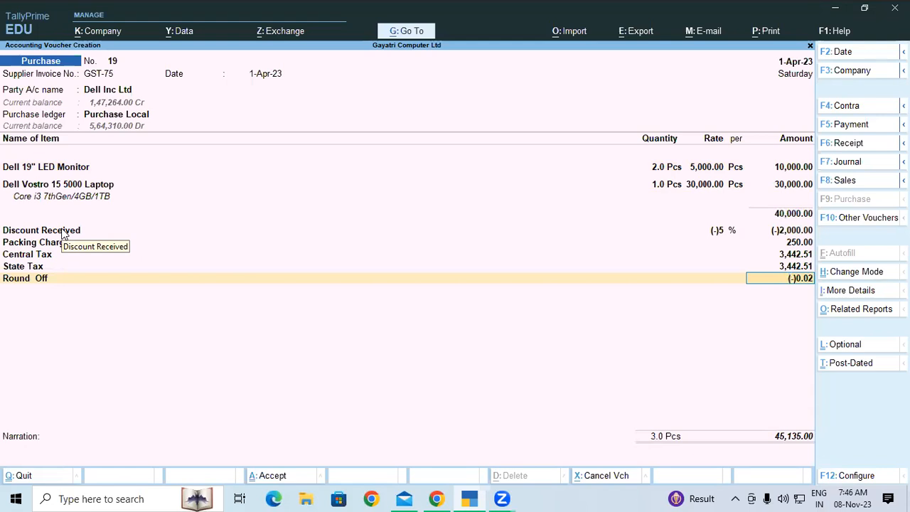
pyautogui.hotkey('ctrl', 'a')
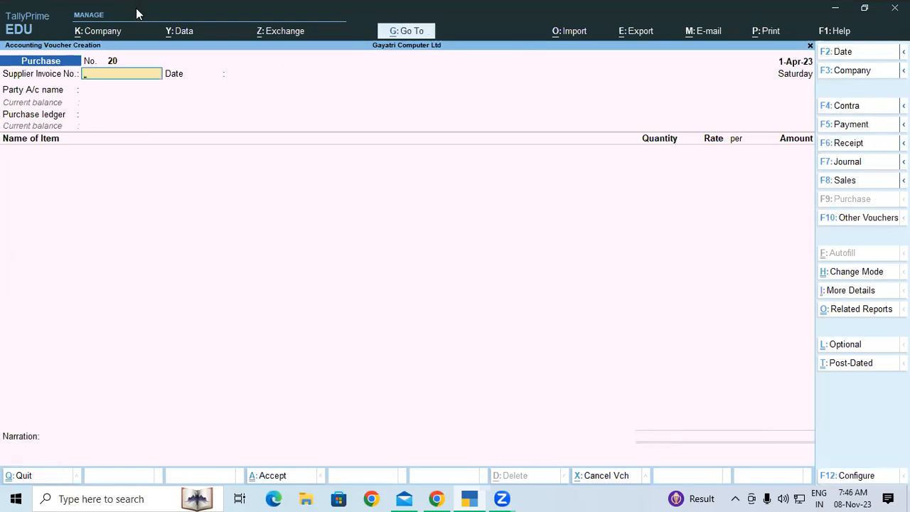
# Switch to the PDF in Chrome and examine exercise 21's supplier, invoice number, godown, scheme discount, items and additional charges.
pyautogui.hotkey('alt', 'Tab')
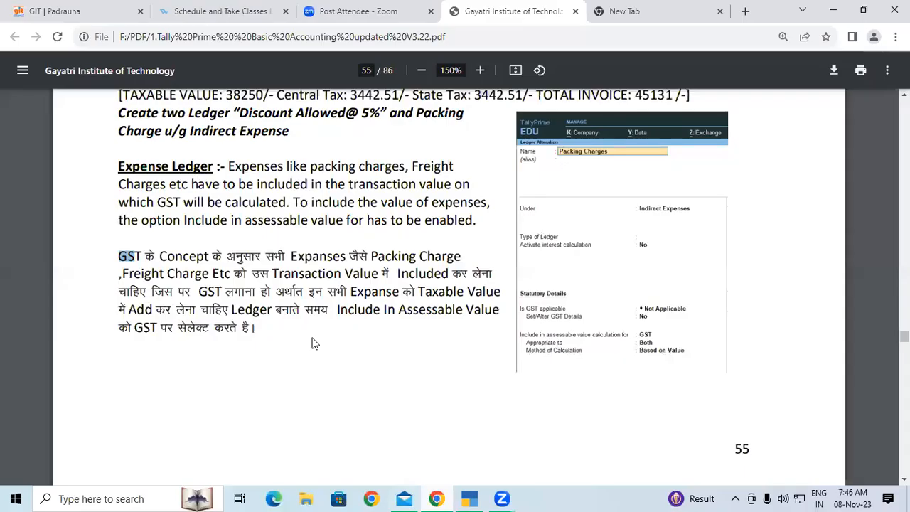
pyautogui.scroll(-5, 315, 343)
pyautogui.moveTo(151, 242); pyautogui.dragTo(651, 243)
pyautogui.click(687, 243)
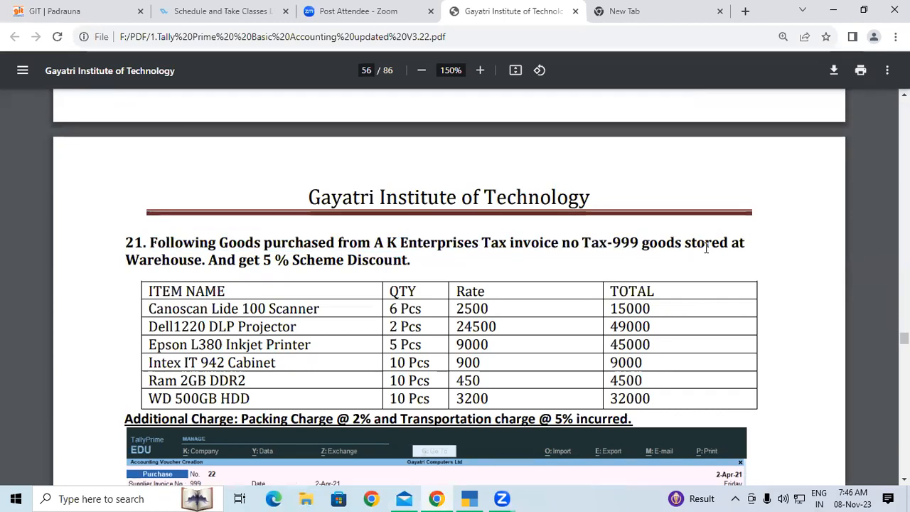
pyautogui.moveTo(129, 269); pyautogui.dragTo(390, 260)
pyautogui.scroll(-2, 390, 260)
pyautogui.moveTo(125, 285); pyautogui.dragTo(616, 286)
pyautogui.click(584, 285)
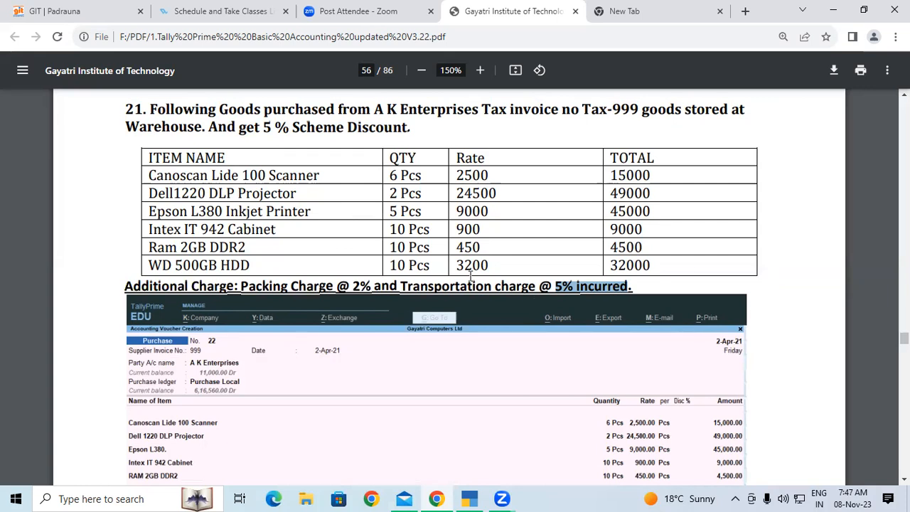
pyautogui.click(225, 264)
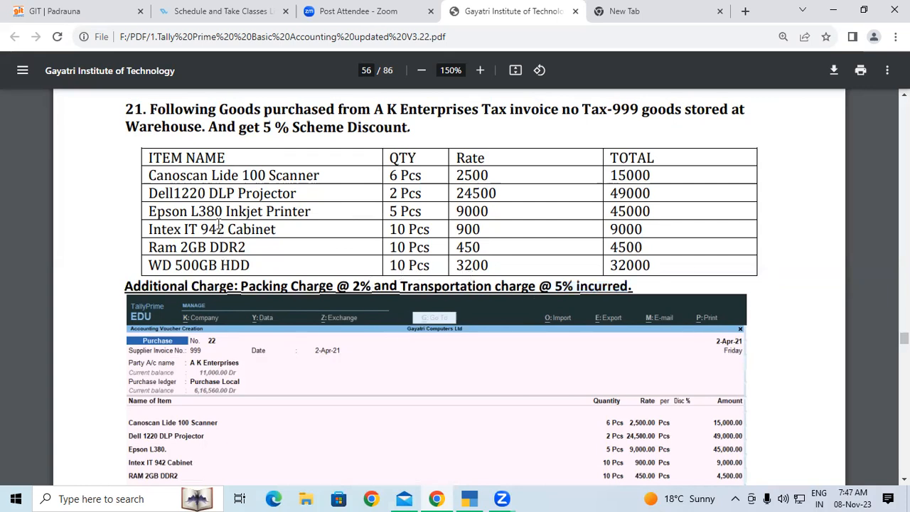
pyautogui.moveTo(374, 109); pyautogui.dragTo(478, 111)
pyautogui.click(444, 192)
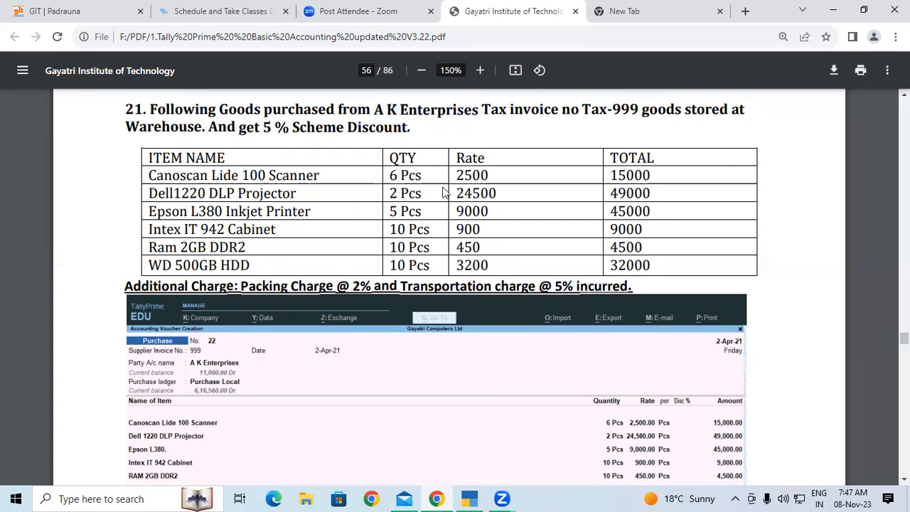
# Switch to TallyPrime and enter supplier invoice number Tax-999 in the new purchase voucher, keeping the date 1-Apr-23.
pyautogui.moveTo(469, 498)
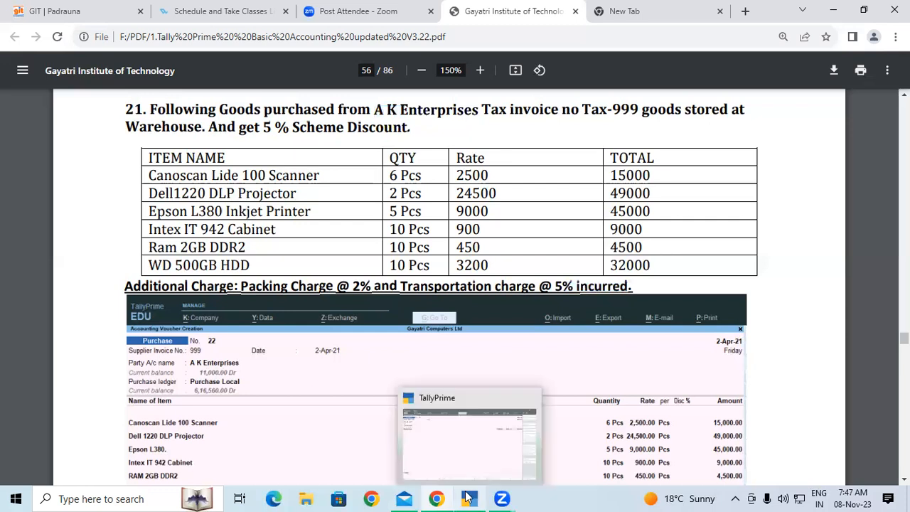
pyautogui.click(467, 458)
pyautogui.write('Ta')
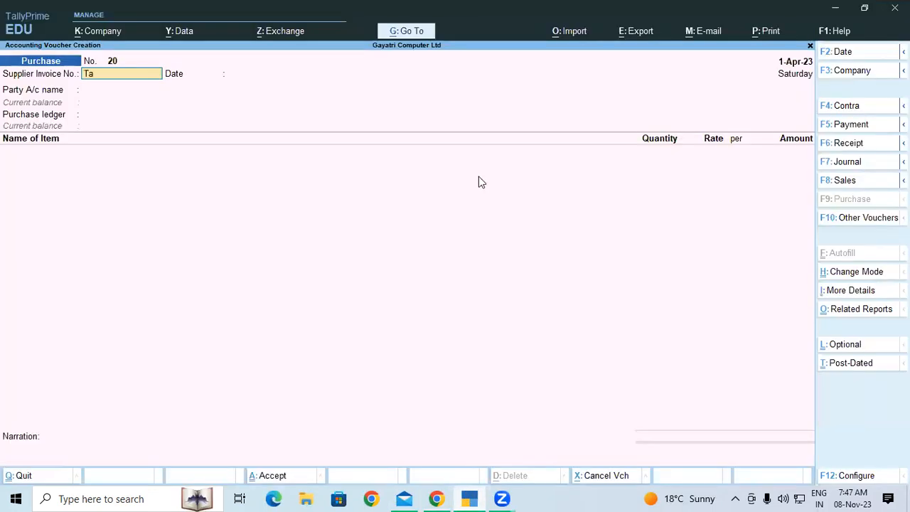
pyautogui.write('x-999')
pyautogui.press('Return')
pyautogui.press('Return')
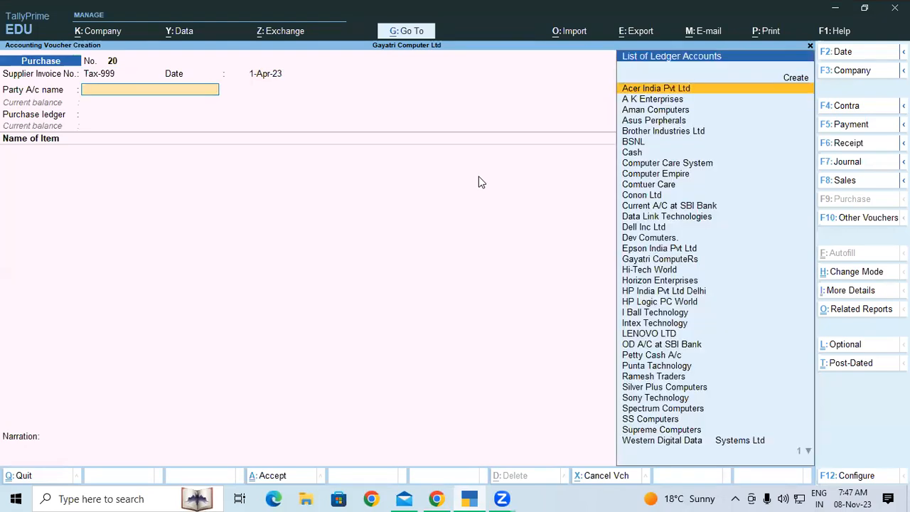
# Choose A K Enterprises as the party account, accept its party details, and set the purchase ledger to Purchase Local.
pyautogui.press('Down')
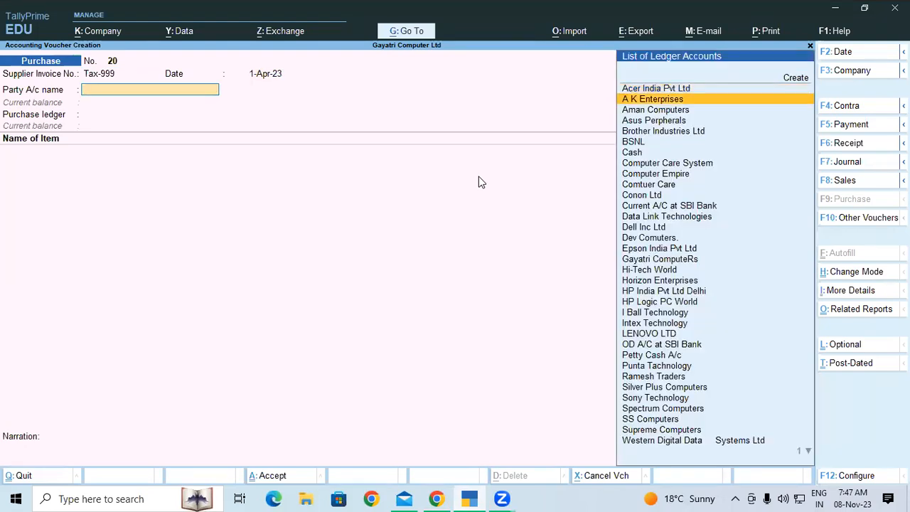
pyautogui.press('Return')
pyautogui.press('Return')
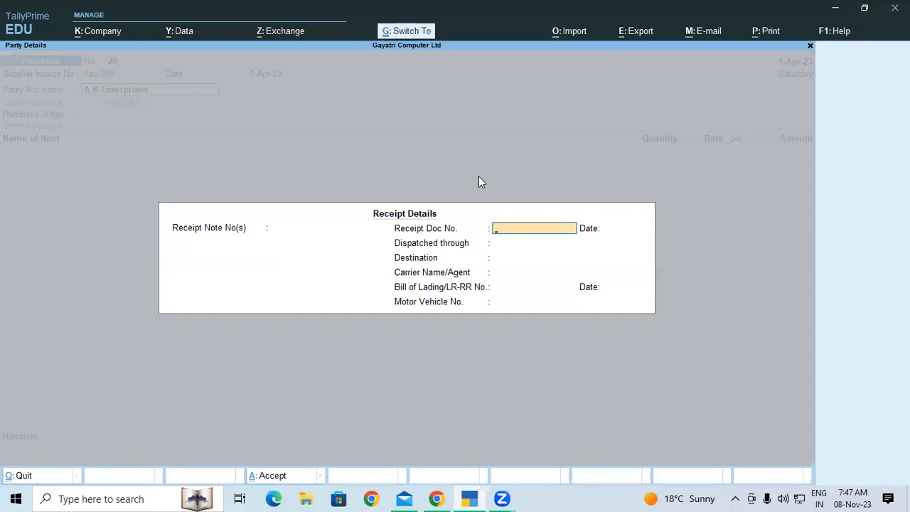
pyautogui.press('Escape')
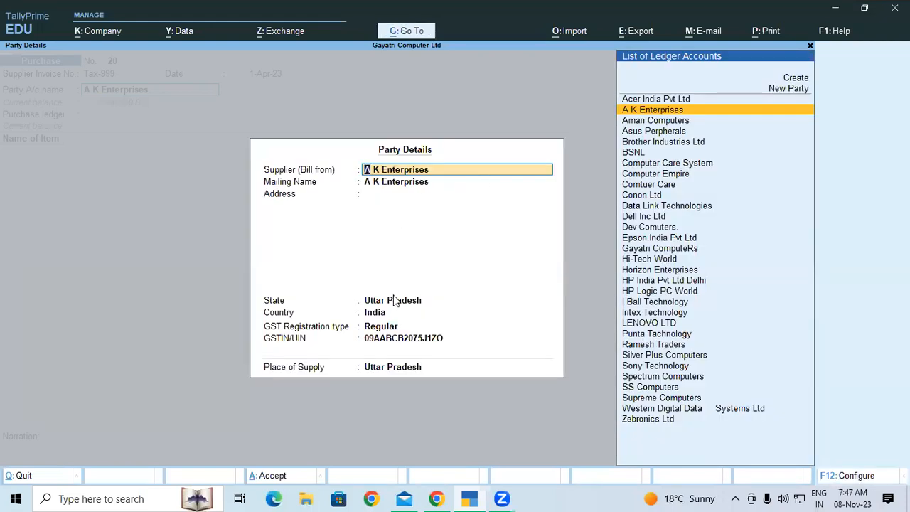
pyautogui.press('ctrl')
pyautogui.hotkey('ctrl', 'a')
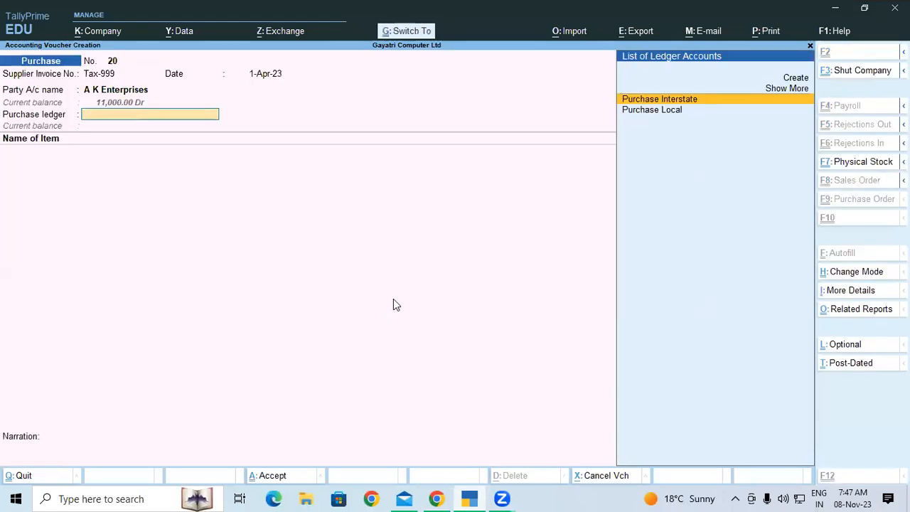
pyautogui.press('Down')
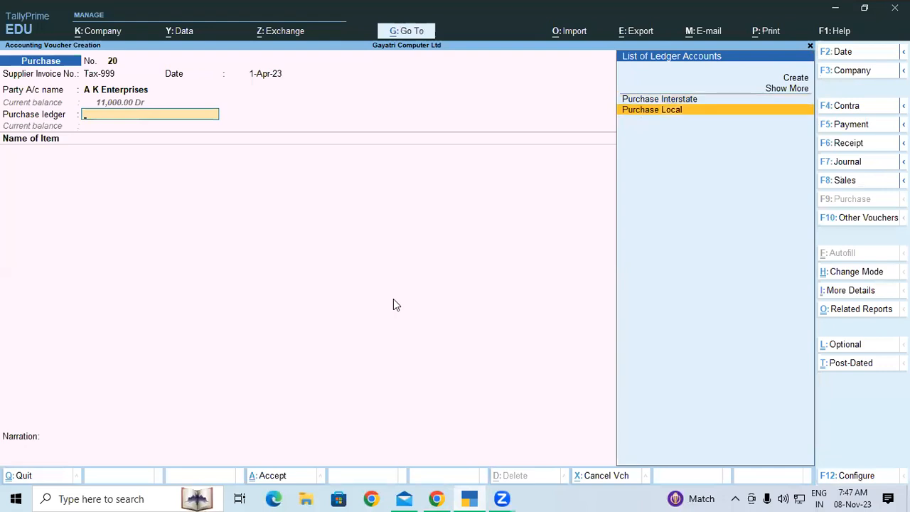
pyautogui.press('Return')
# Check exercise 21's first item in the PDF, and add Cano Scan Lide 100 to the voucher, allocated to the Warehouse godown.
pyautogui.press('alt')
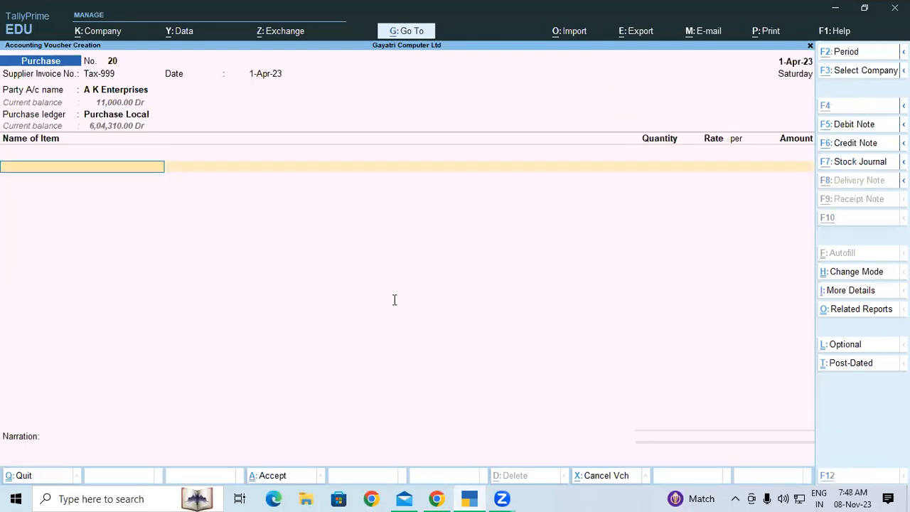
pyautogui.hotkey('alt', 'Tab')
pyautogui.moveTo(272, 175); pyautogui.dragTo(334, 178)
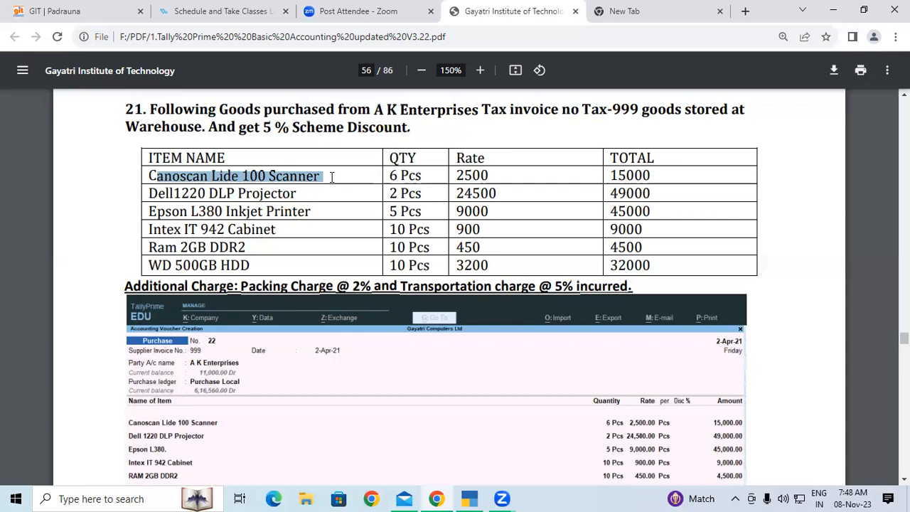
pyautogui.hotkey('alt', 'Tab')
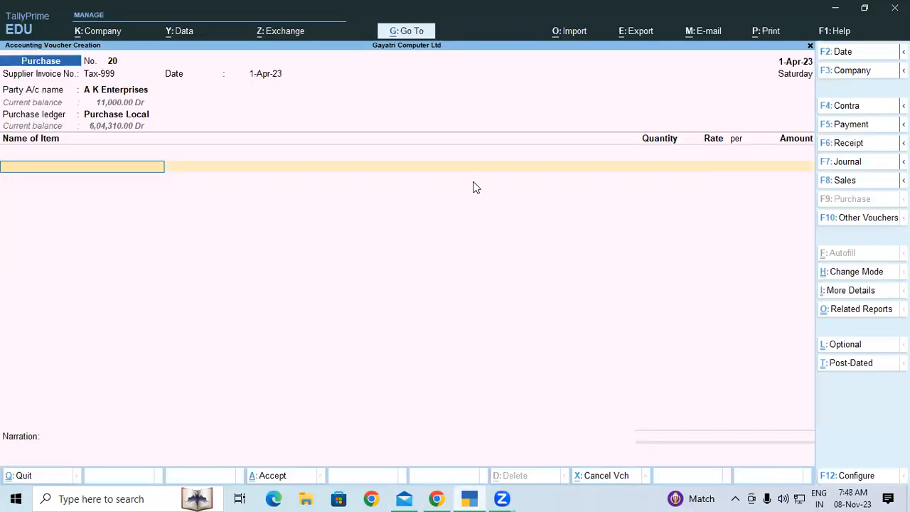
pyautogui.write('C')
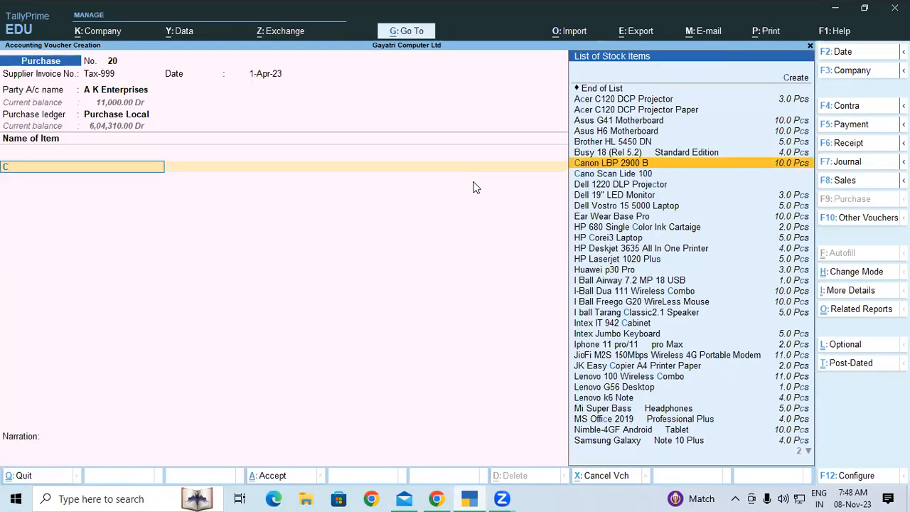
pyautogui.press('Down')
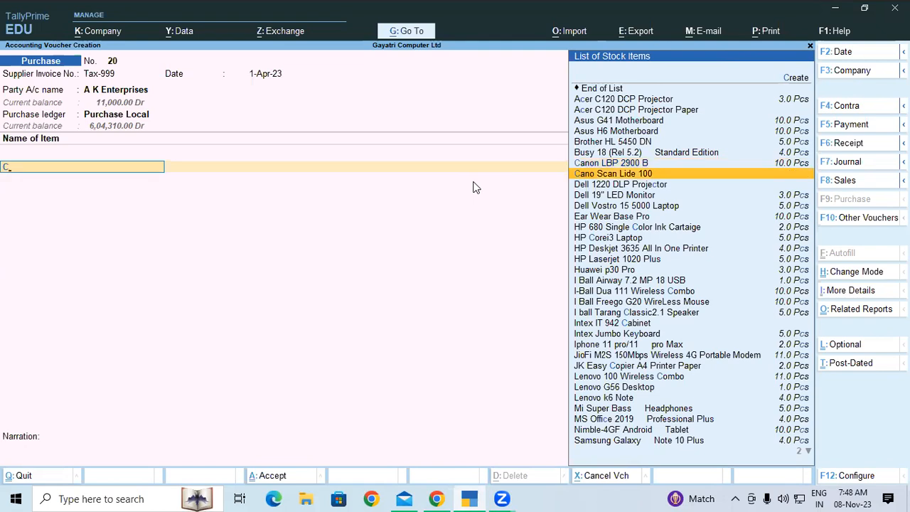
pyautogui.press('Return')
pyautogui.press('Return')
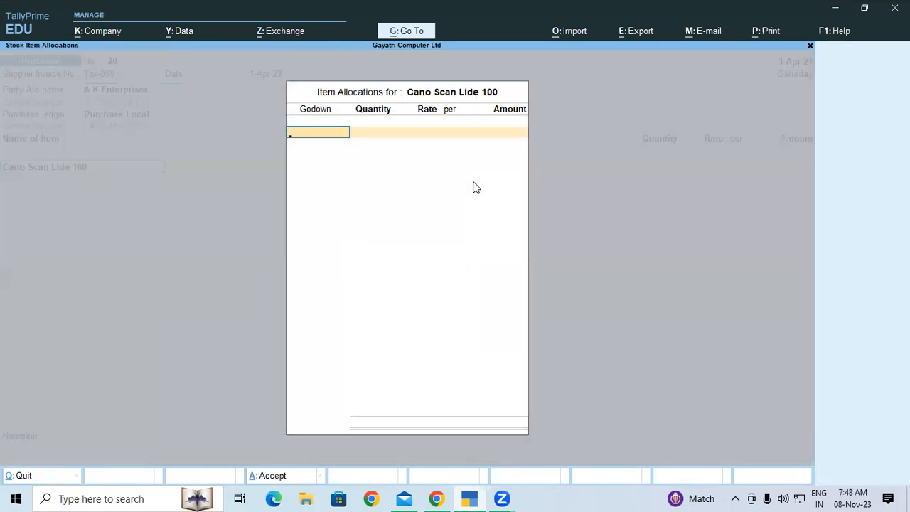
pyautogui.hotkey('alt', 'Tab')
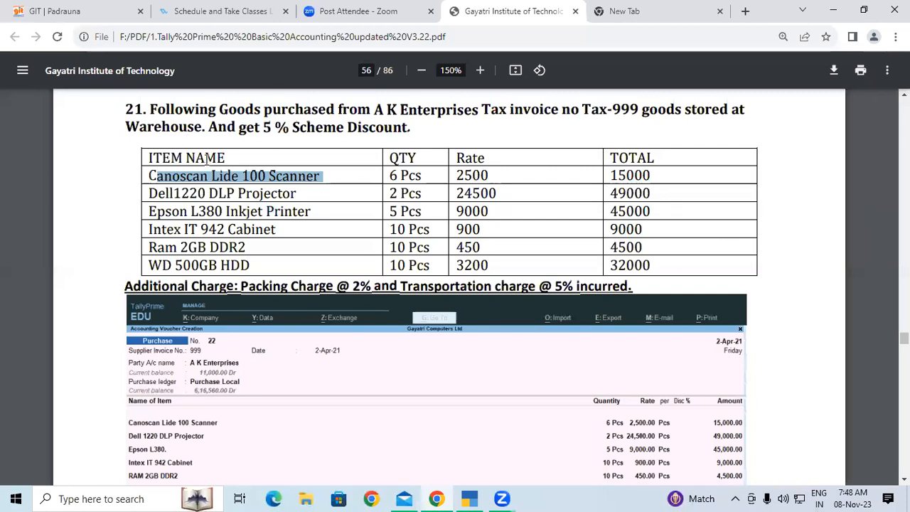
pyautogui.hotkey('alt', 'Tab')
pyautogui.press('Down')
pyautogui.press('Return')
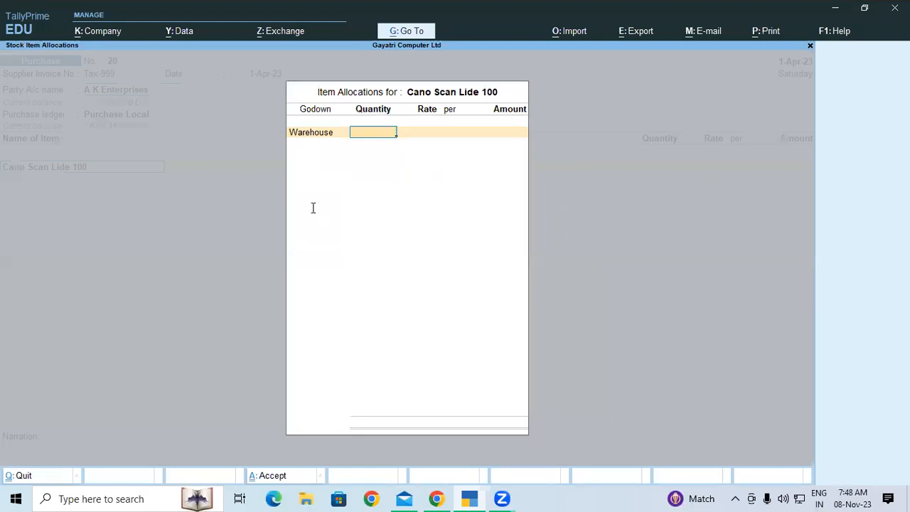
# Enter a quantity of 6 Pcs at a rate of 2500 for Cano Scan Lide 100 and complete its allocation.
pyautogui.hotkey('alt', 'Tab')
pyautogui.scroll(-10, 313, 206)
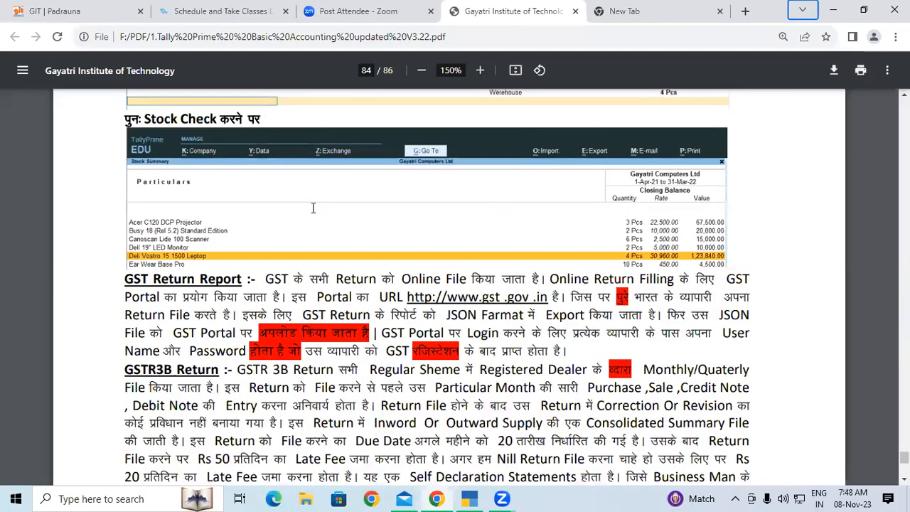
pyautogui.hotkey('alt', 'Tab')
pyautogui.write('6')
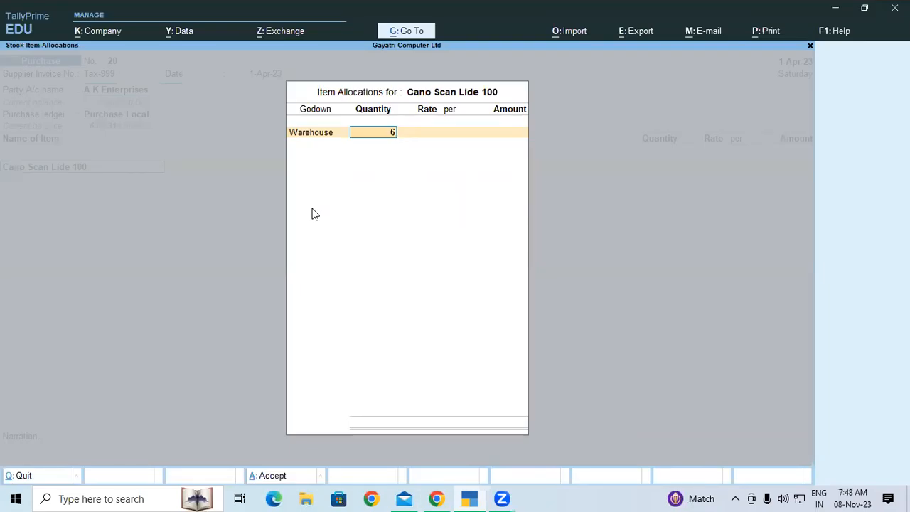
pyautogui.press('Return')
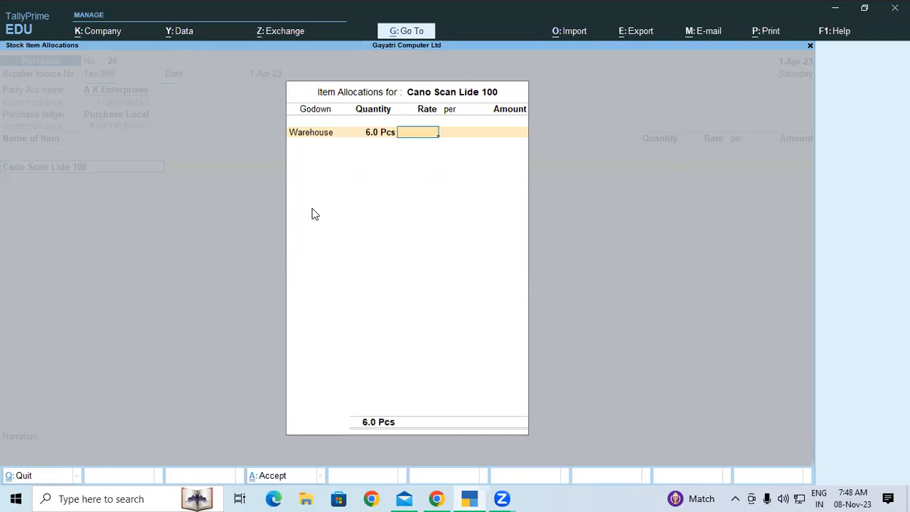
pyautogui.write('2500')
pyautogui.press('Return')
pyautogui.press('Return')
pyautogui.press('Return')
pyautogui.press('Return')
pyautogui.press('Return')
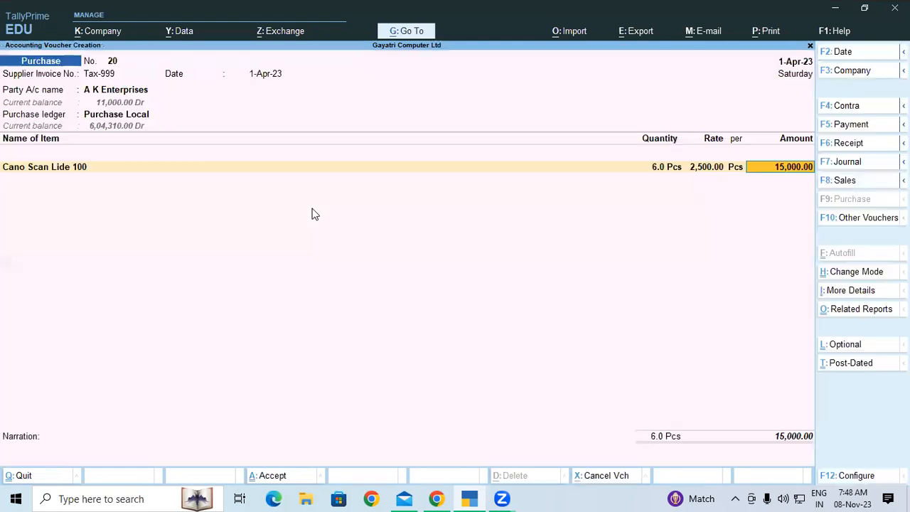
# Check exercise 21's second item in the PDF, and add Dell 1220 DLP Projector to the TallyPrime voucher, allocated to the Warehouse godown.
pyautogui.click(436, 498)
pyautogui.moveTo(905, 457); pyautogui.dragTo(904, 336)
pyautogui.scroll(-8, 418, 273)
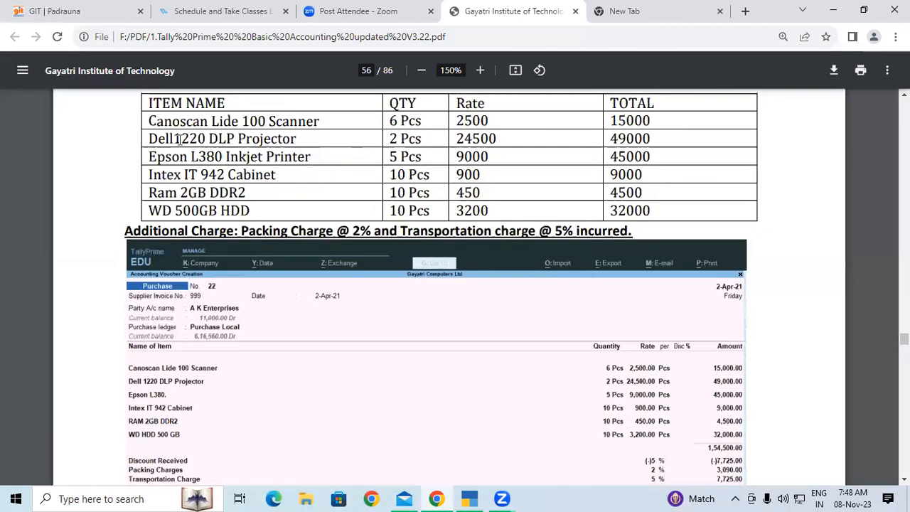
pyautogui.moveTo(174, 139); pyautogui.dragTo(349, 145)
pyautogui.hotkey('alt', 'Tab')
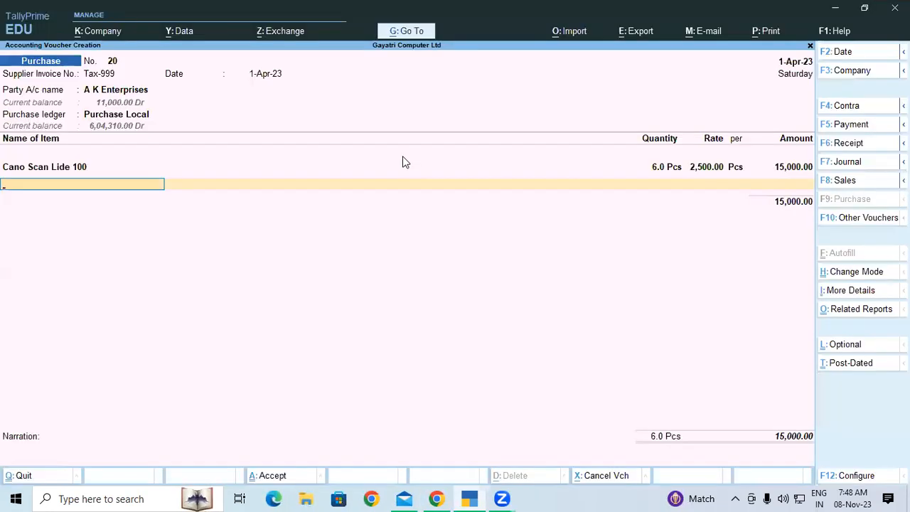
pyautogui.write('De')
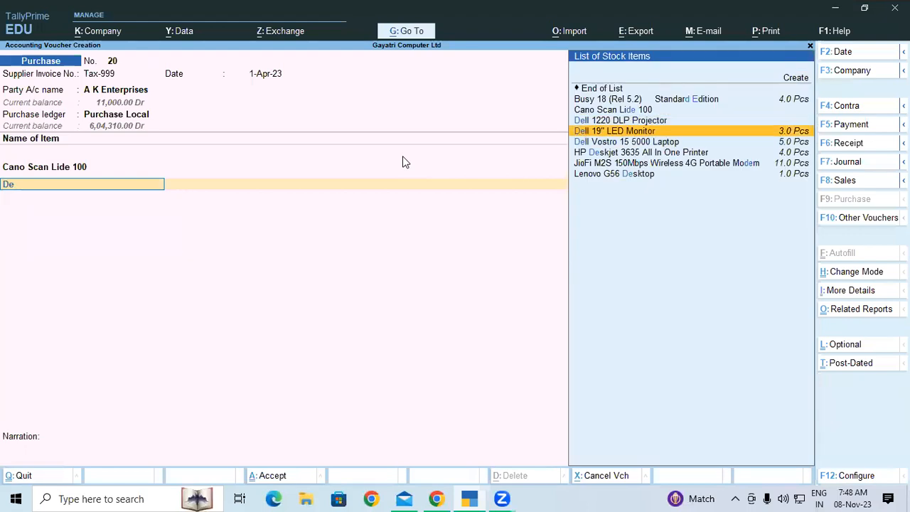
pyautogui.press('Return')
pyautogui.press('Return')
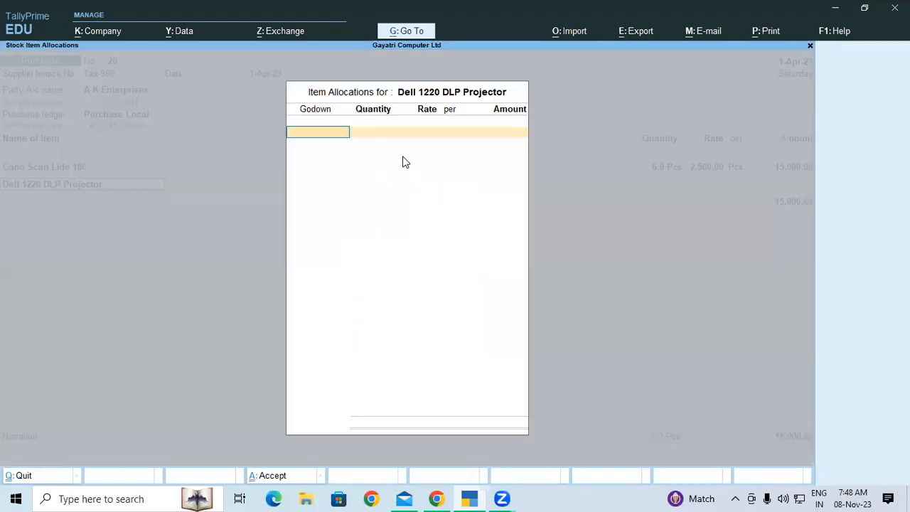
pyautogui.press('Down')
pyautogui.press('Down')
pyautogui.press('Return')
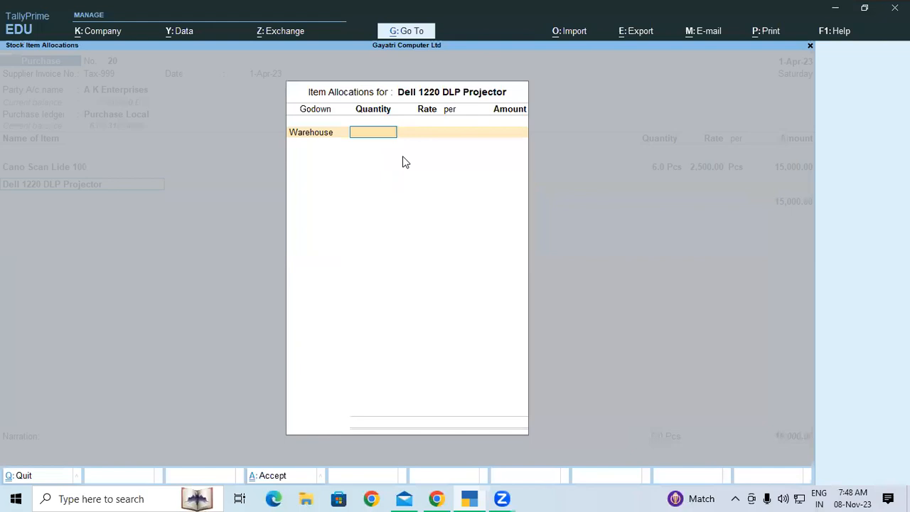
# Check the projector's row in the PDF, and enter a quantity of 2 Pcs at a rate of 24500 in its TallyPrime allocation.
pyautogui.hotkey('alt', 'Tab')
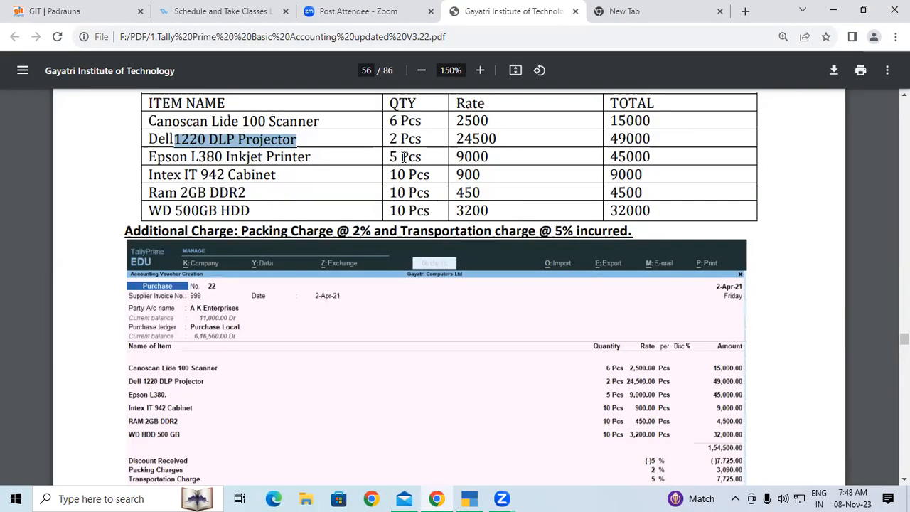
pyautogui.hotkey('alt', 'Tab')
pyautogui.write('2')
pyautogui.press('Return')
pyautogui.write('24500')
pyautogui.press('Return')
pyautogui.press('Return')
pyautogui.press('Return')
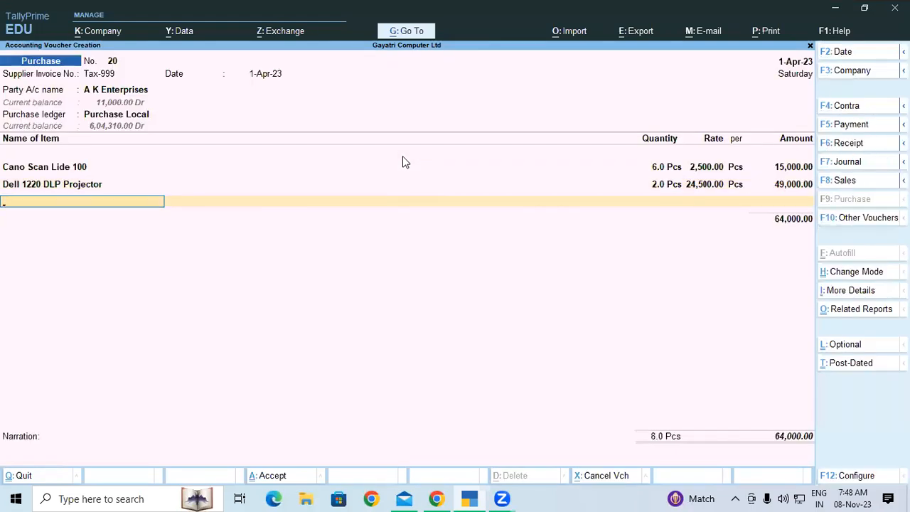
# Add Epson L380 as the third voucher item, allocated to the Warehouse godown.
pyautogui.write('Epson L380')
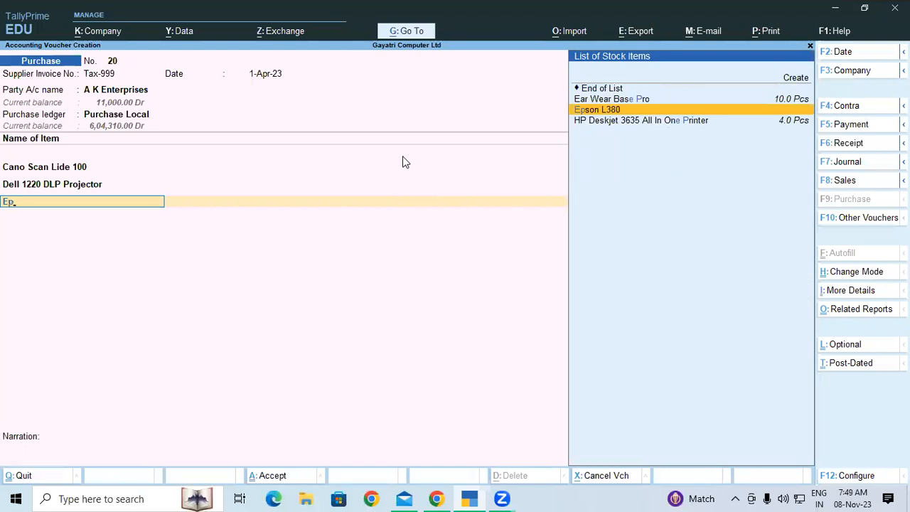
pyautogui.press('Return')
pyautogui.press('Return')
pyautogui.press('Down')
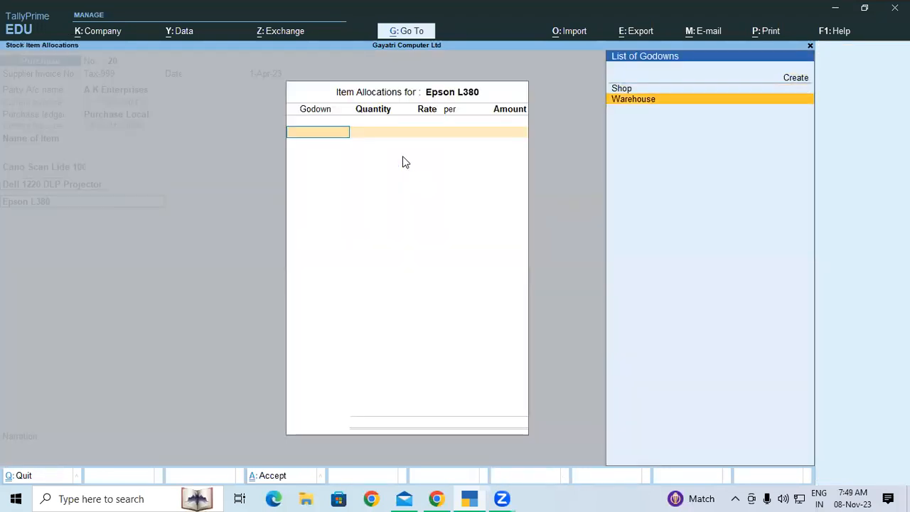
pyautogui.press('Return')
# Enter a quantity of 5 Pcs at a rate of 9000 for Epson L380 and complete its allocation.
pyautogui.write('5')
pyautogui.press('Return')
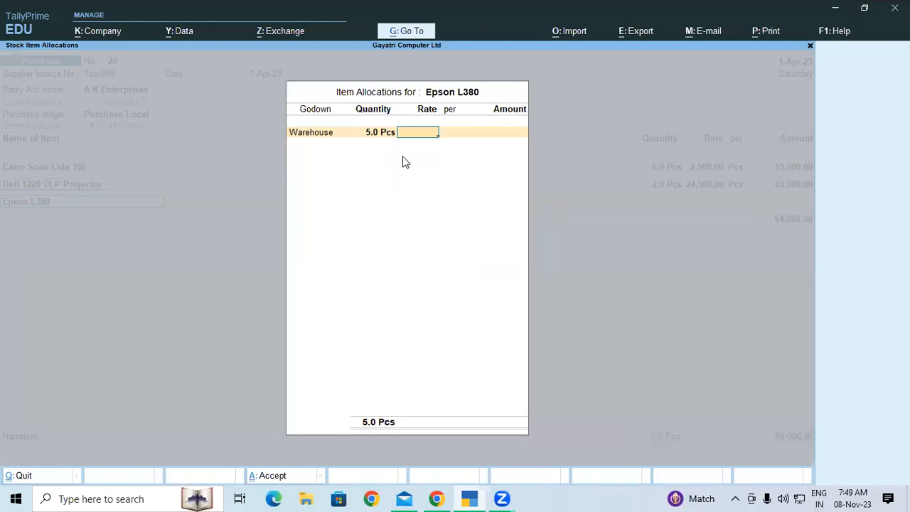
pyautogui.write('9000')
pyautogui.press('Return')
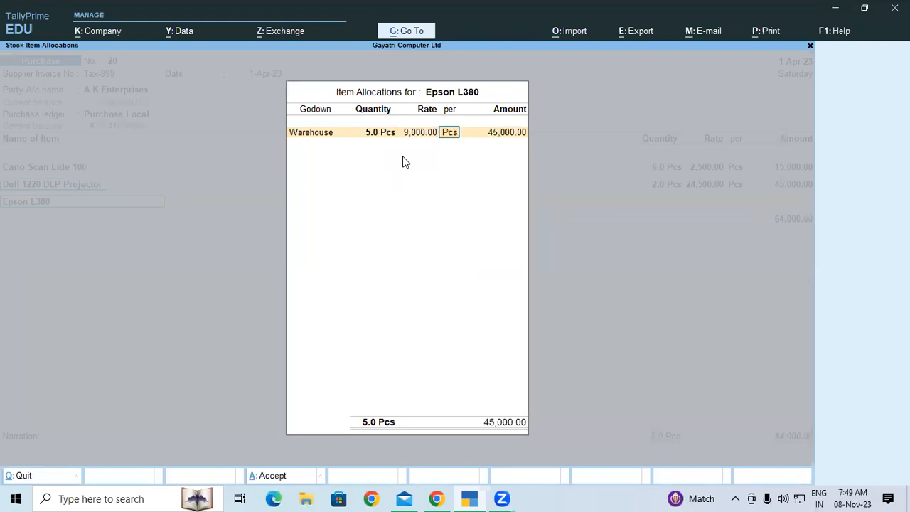
pyautogui.press('Return')
pyautogui.press('Return')
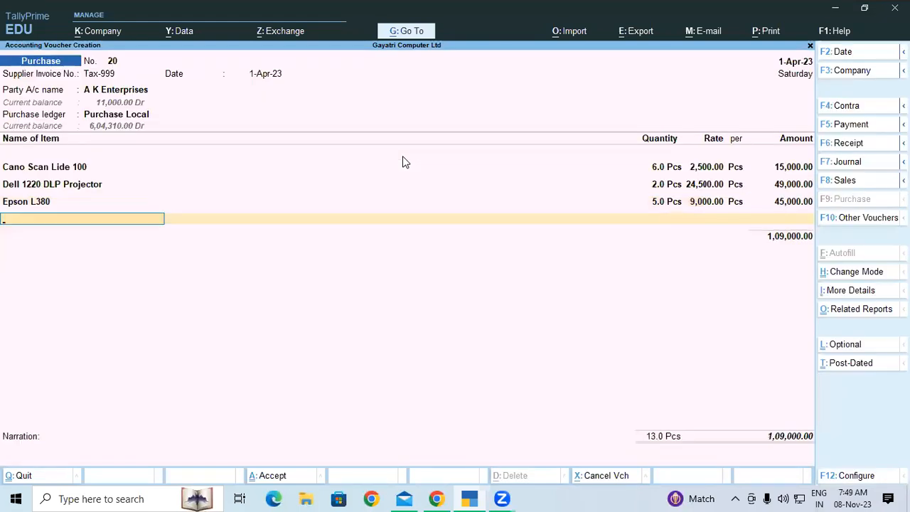
# Add Intex IT 942 Cabinet as the fourth voucher item without a description, allocated to the Warehouse godown.
pyautogui.write('In')
pyautogui.press('Down')
pyautogui.press('Up')
pyautogui.press('Return')
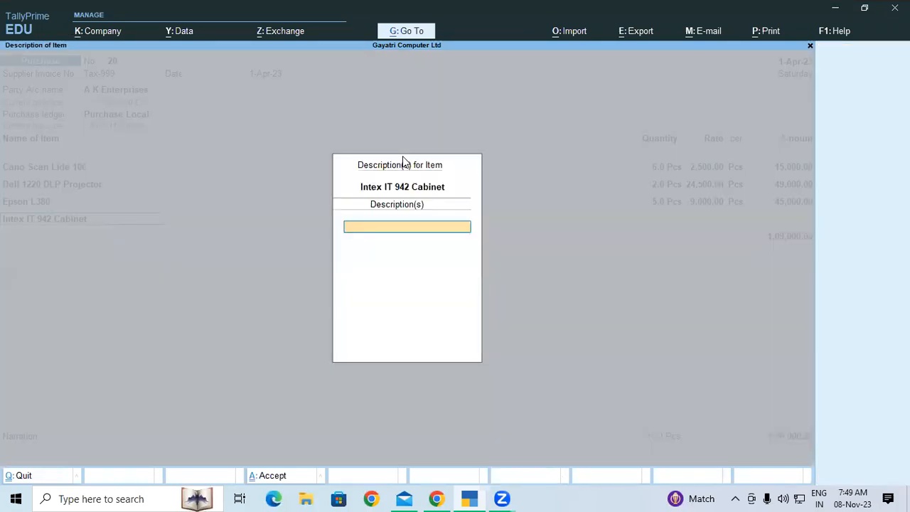
pyautogui.press('Return')
pyautogui.press('Down')
pyautogui.press('Down')
pyautogui.press('Return')
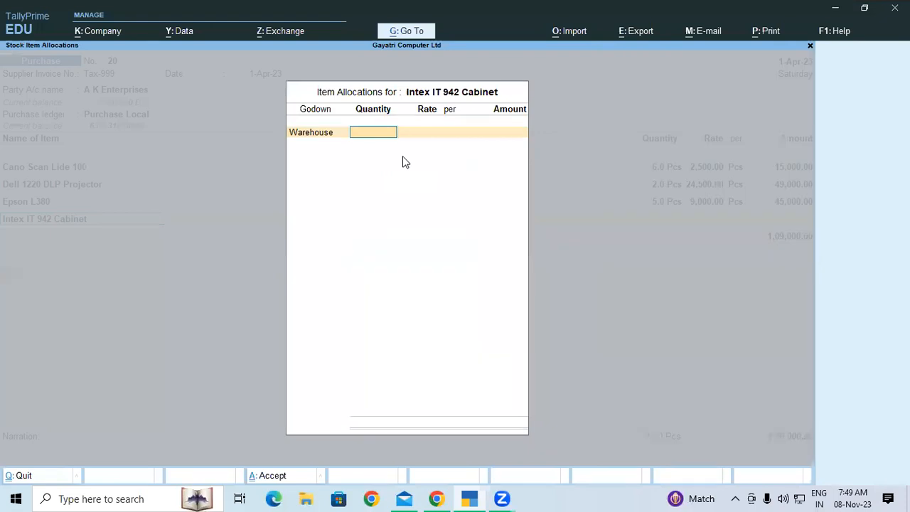
# Enter a quantity of 10 Pcs at a rate of 900 for Intex IT 942 Cabinet and complete its allocation.
pyautogui.write('10')
pyautogui.press('Return')
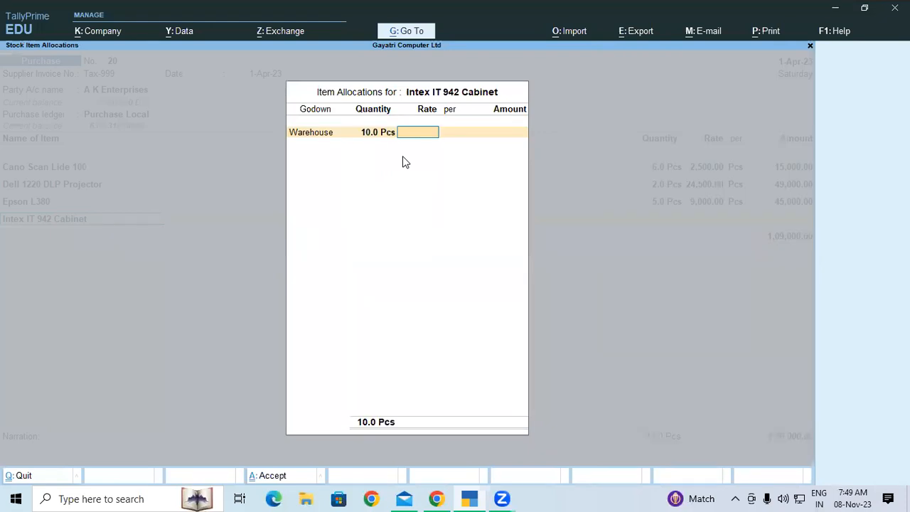
pyautogui.write('900')
pyautogui.press('Return')
pyautogui.press('Return')
pyautogui.press('Return')
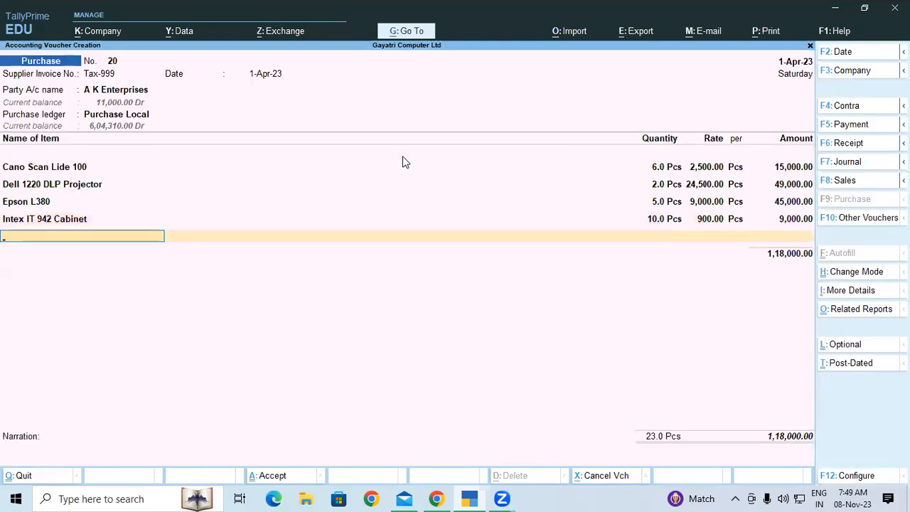
# Add Ram 2GB DD2 as the fifth voucher item, allocated to the Warehouse godown.
pyautogui.write('Ram')
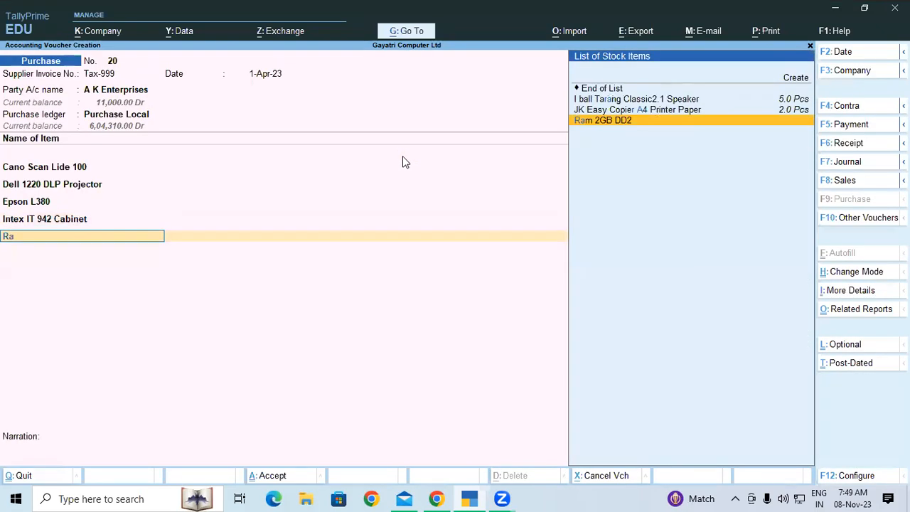
pyautogui.press('Return')
pyautogui.press('Return')
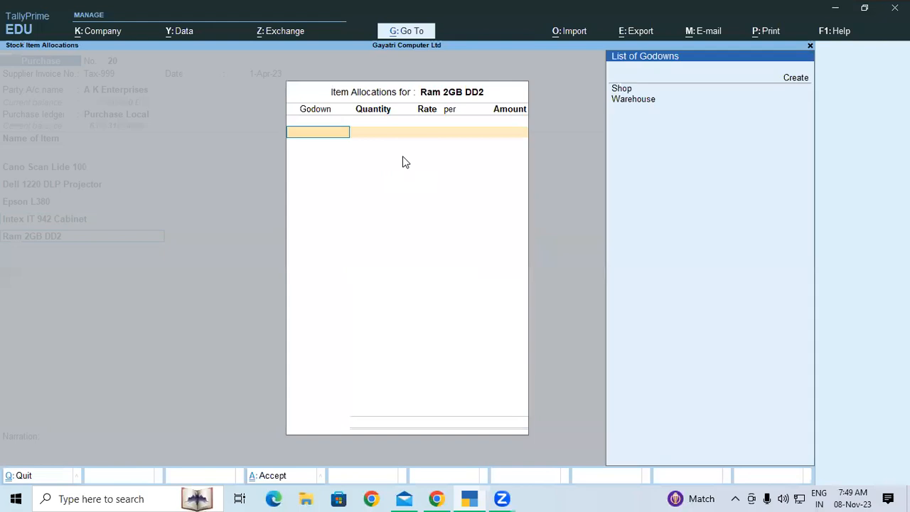
pyautogui.press('Down')
pyautogui.press('Return')
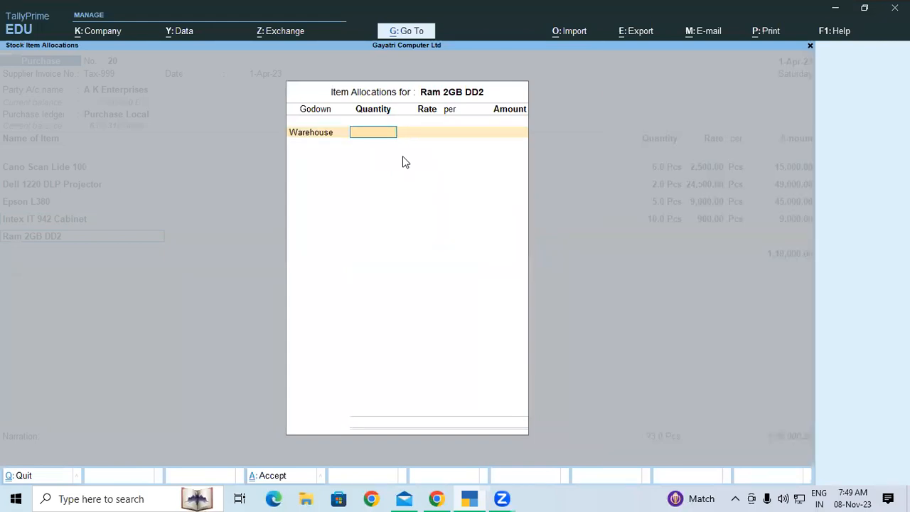
# Enter a quantity of 10 Pcs at a rate of 450 for Ram 2GB DD2 and complete its allocation.
pyautogui.write('10')
pyautogui.press('Return')
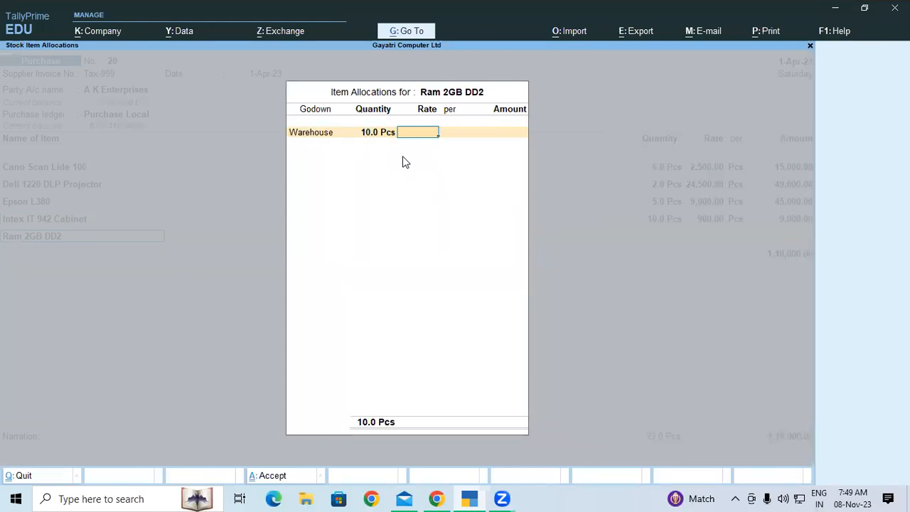
pyautogui.write('450')
pyautogui.press('Return')
pyautogui.press('Return')
pyautogui.press('Return')
pyautogui.press('Return')
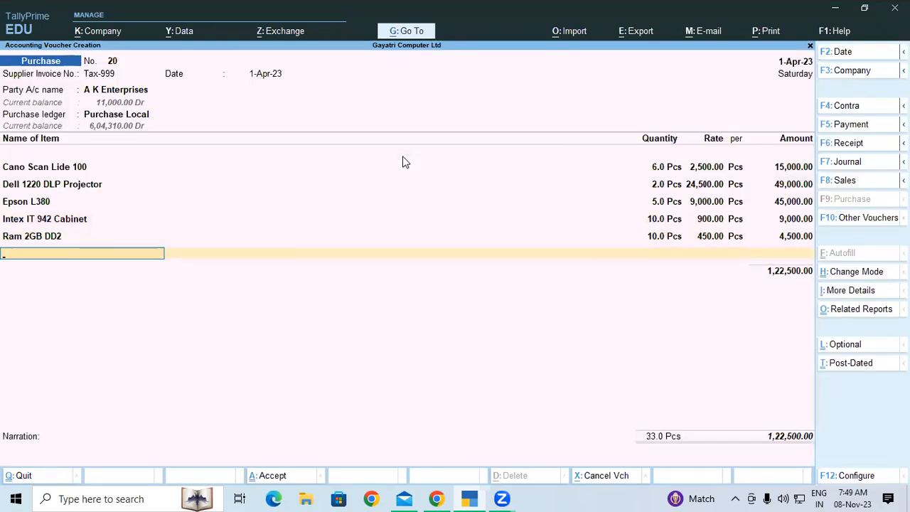
# Add WD HDD 500 GB as the sixth voucher item, allocated to the Warehouse godown.
pyautogui.write('WD')
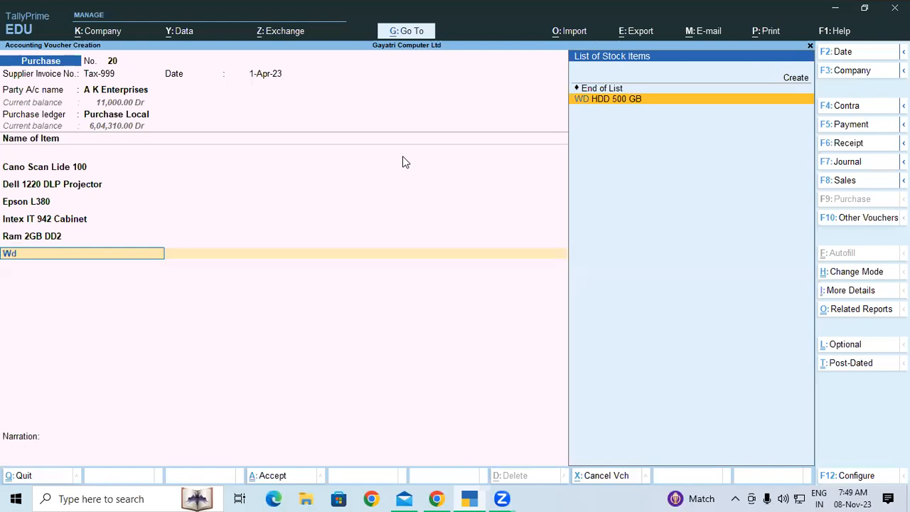
pyautogui.press('Return')
pyautogui.press('Return')
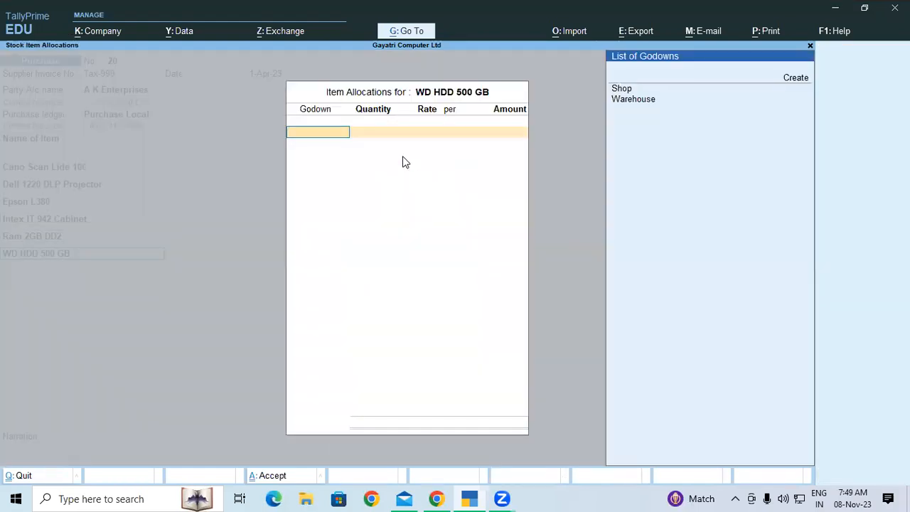
pyautogui.press('Down')
pyautogui.press('Down')
pyautogui.press('Return')
# Enter a quantity of 10 Pcs at a rate of 3200 for WD HDD 500 GB and complete its allocation.
pyautogui.write('10')
pyautogui.press('Return')
pyautogui.write('3200')
pyautogui.press('Return')
pyautogui.press('Return')
pyautogui.press('Return')
pyautogui.press('Return')
pyautogui.press('Return')
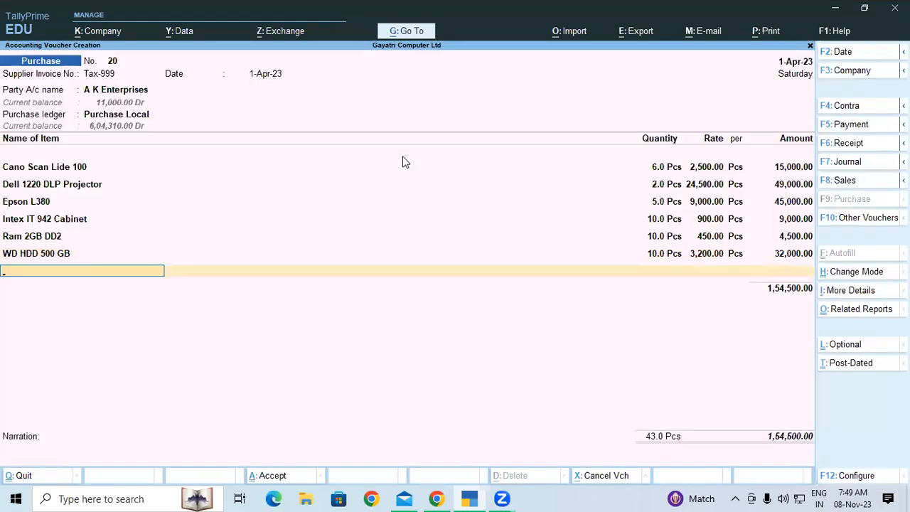
# Check the scheme discount in the PDF, end the item list in TallyPrime, and add the Discount Received ledger at -5%.
pyautogui.hotkey('alt', 'Tab')
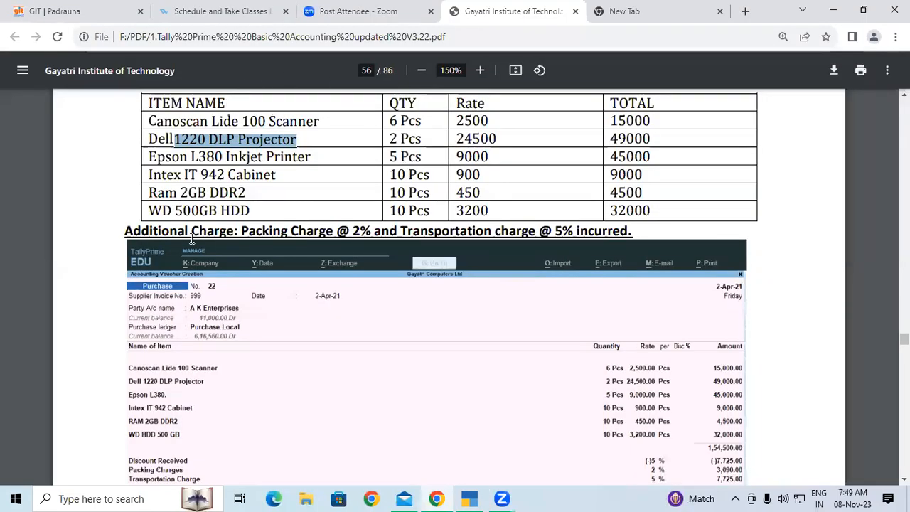
pyautogui.scroll(2, 292, 233)
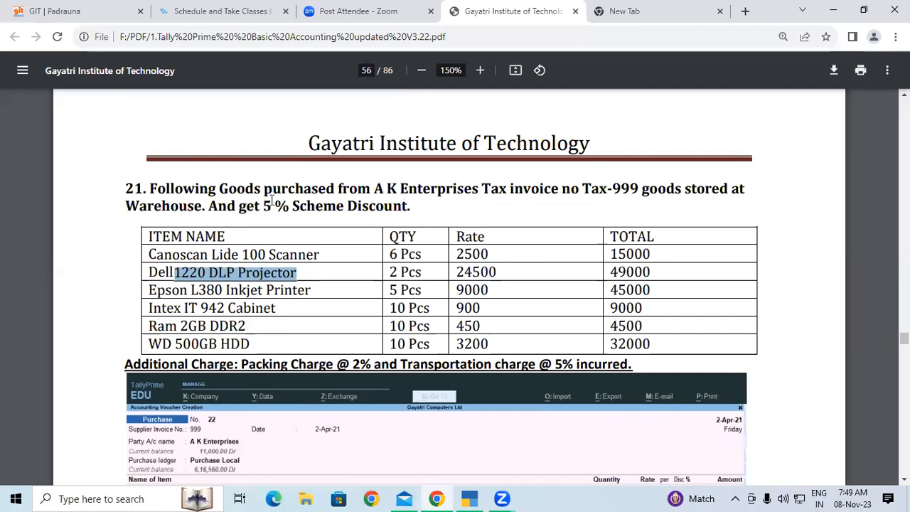
pyautogui.hotkey('alt', 'Tab')
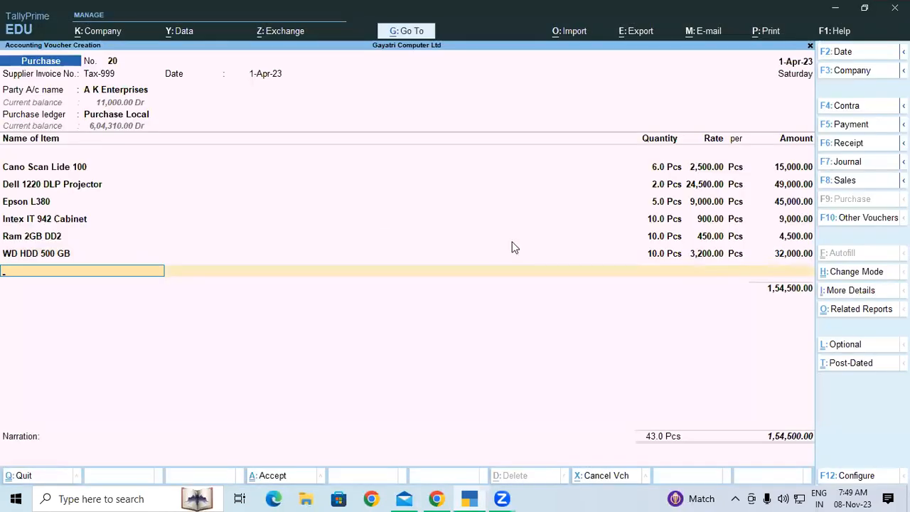
pyautogui.press('Return')
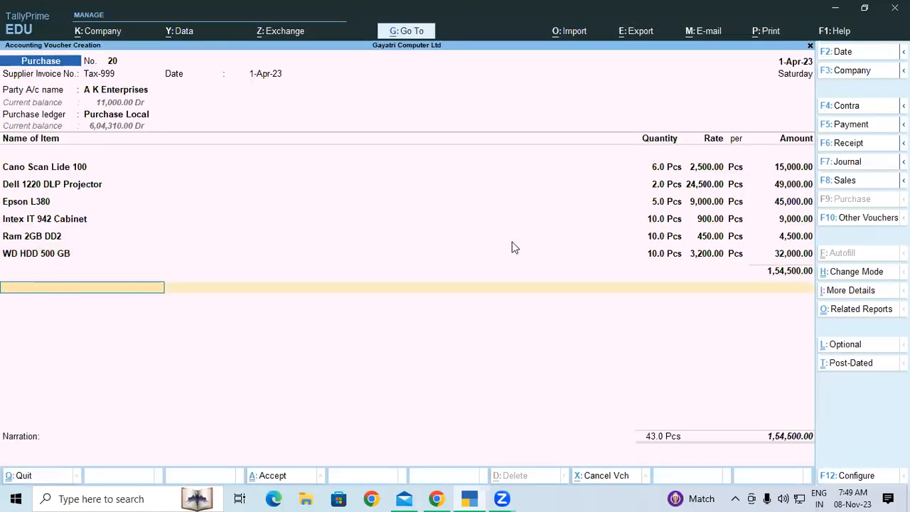
pyautogui.write('D')
pyautogui.press('Down')
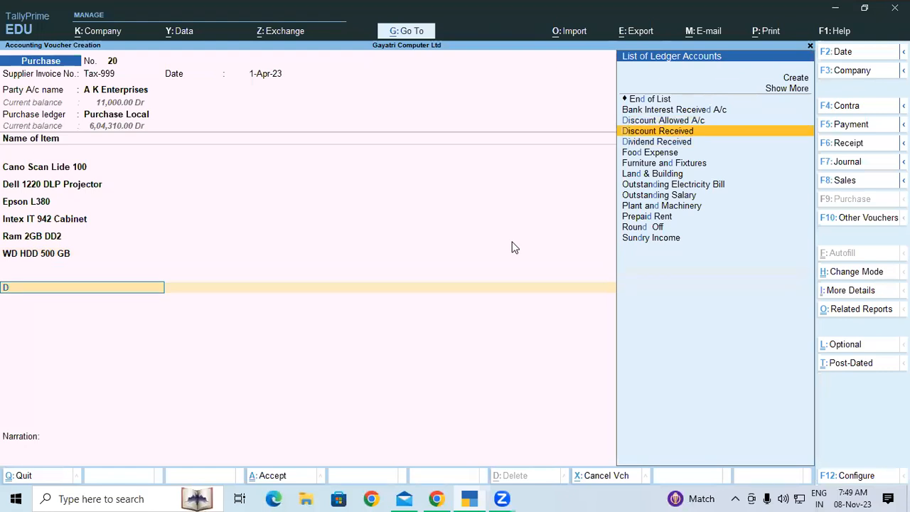
pyautogui.press('Return')
pyautogui.write('-)5')
pyautogui.press('Return')
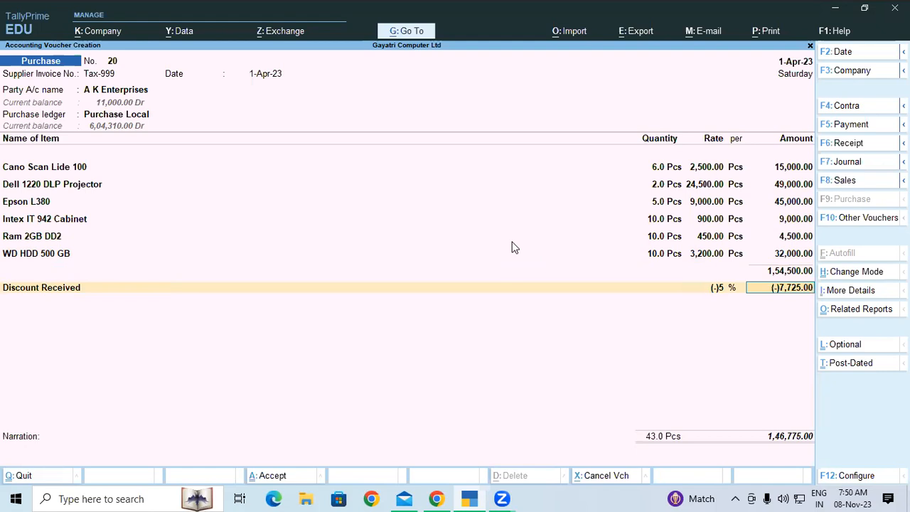
pyautogui.press('Return')
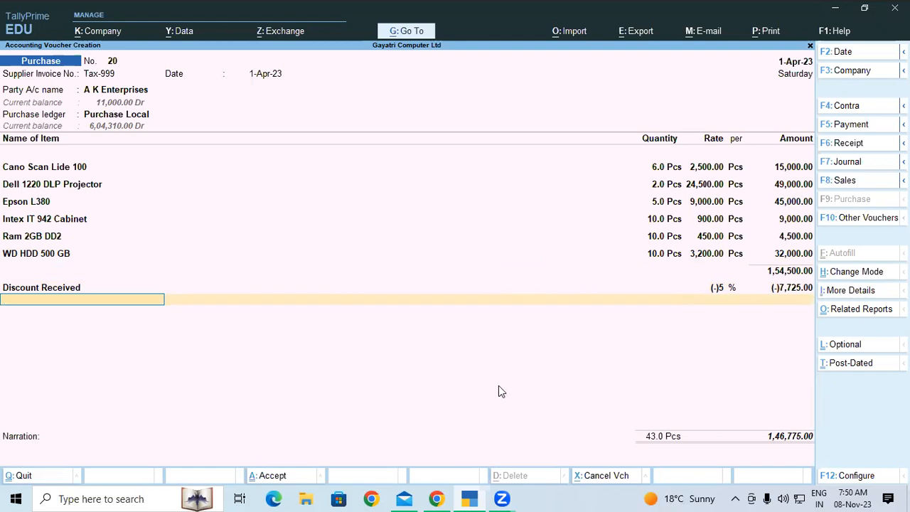
# Copy "Transportation charge" from exercise 21's additional charges in the PDF and enter it as the name of a new ledger in TallyPrime.
pyautogui.click(439, 498)
pyautogui.moveTo(400, 365); pyautogui.dragTo(535, 364)
pyautogui.hotkey('ctrl', 'c')
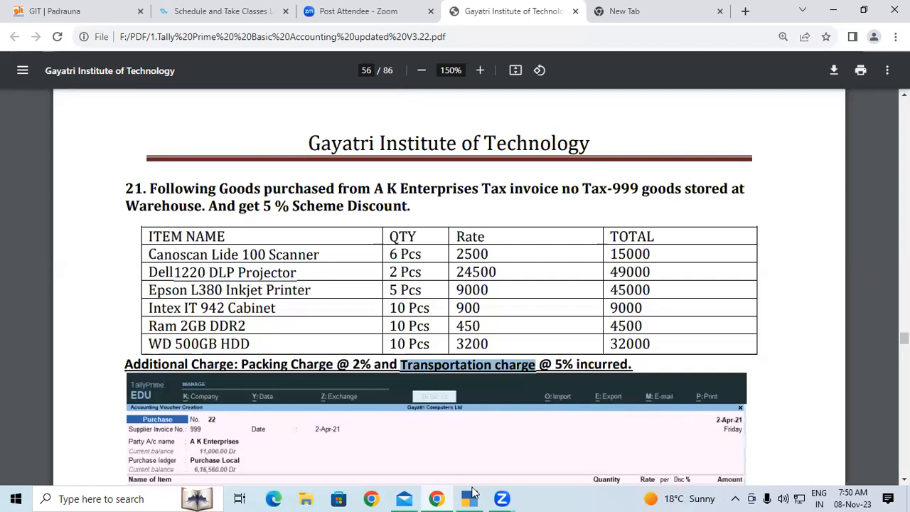
pyautogui.hotkey('alt', 'Tab')
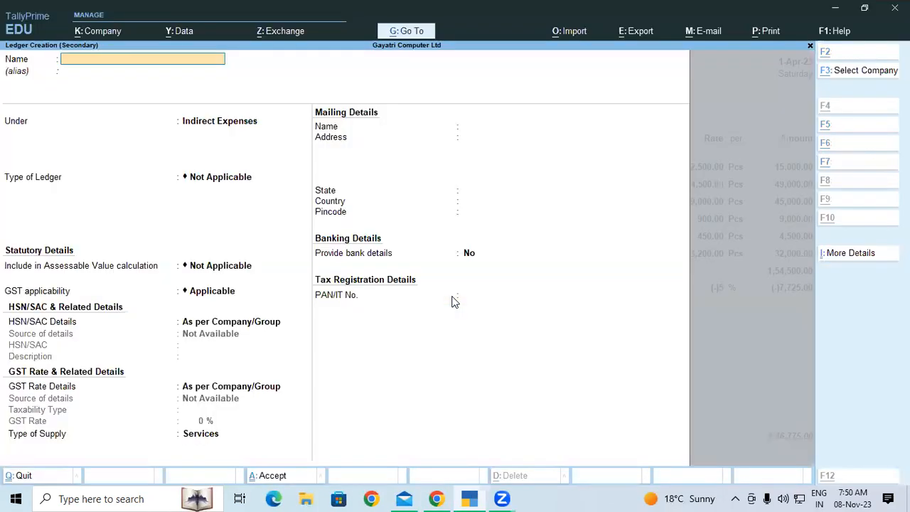
pyautogui.hotkey('ctrl', 'v')
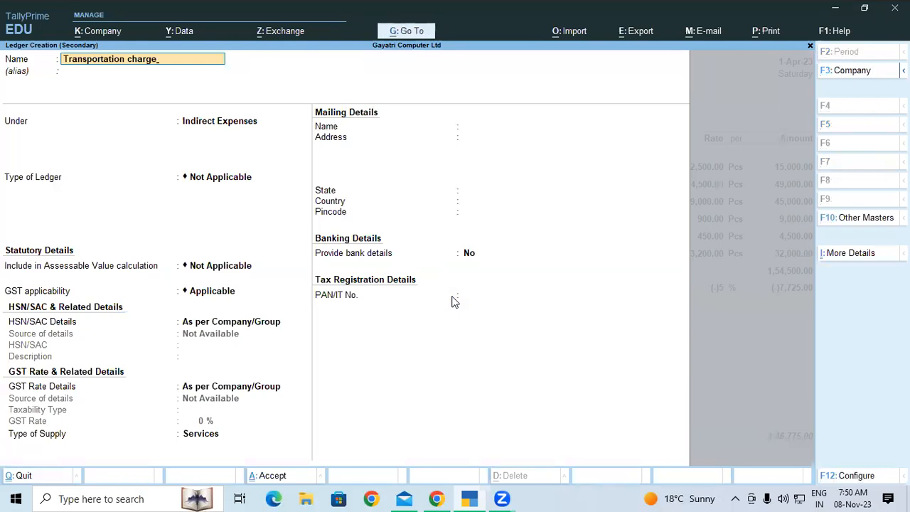
pyautogui.press('Return')
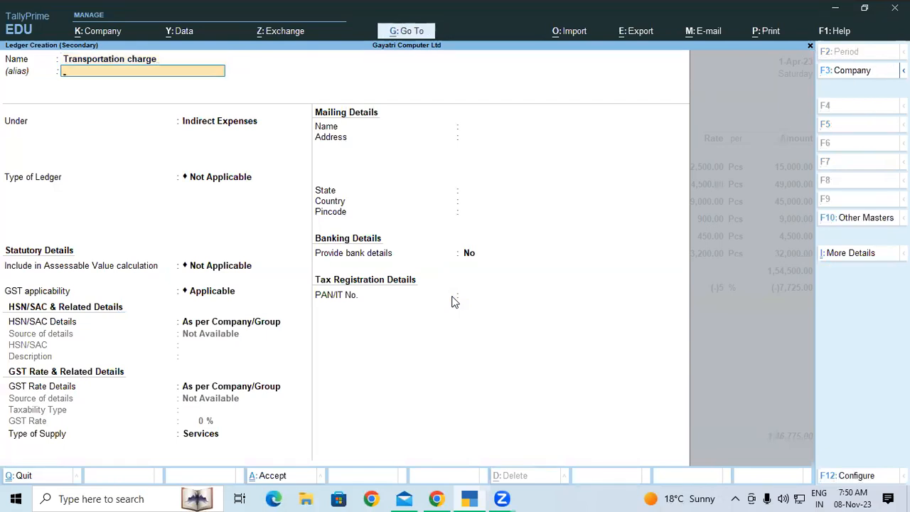
# Save the Transportation charge ledger under Indirect Expenses, included in GST assessable value for Goods and Services, with calculation Based on Value.
pyautogui.press('Return')
pyautogui.press('Return')
pyautogui.press('Return')
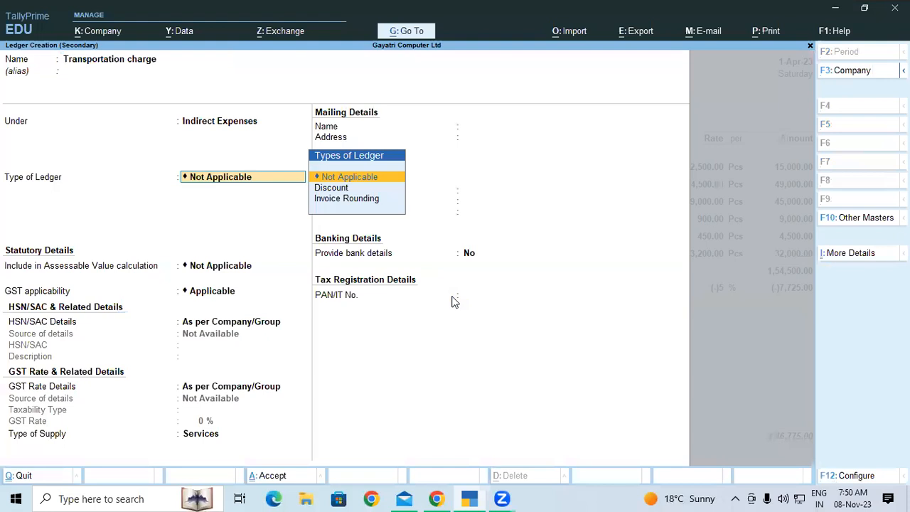
pyautogui.press('Down')
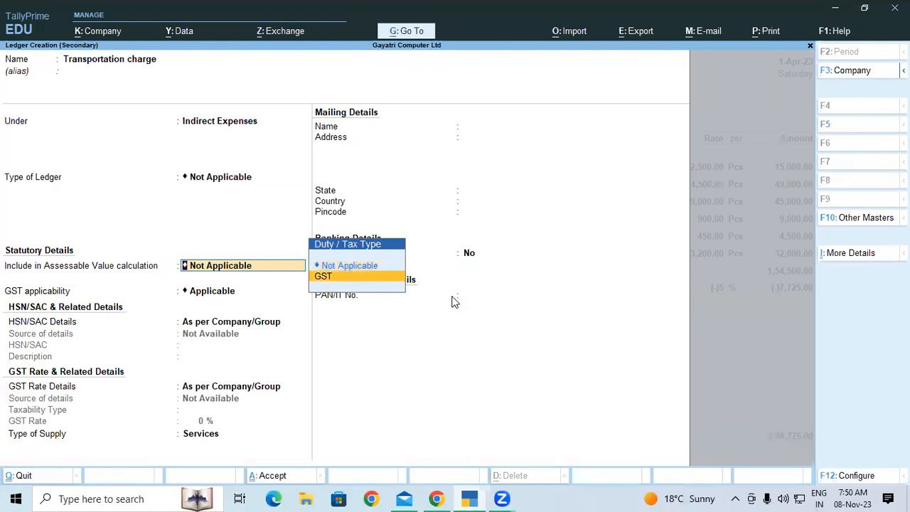
pyautogui.press('Return')
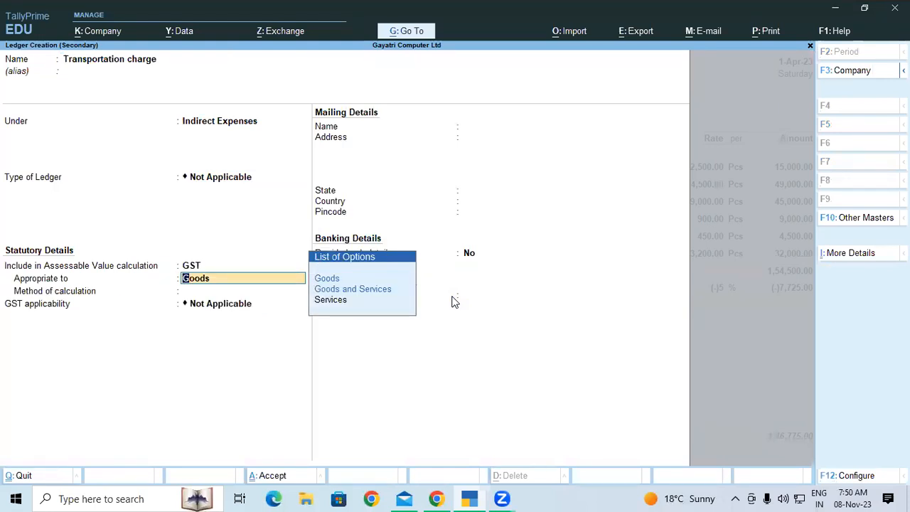
pyautogui.press('Down')
pyautogui.press('Return')
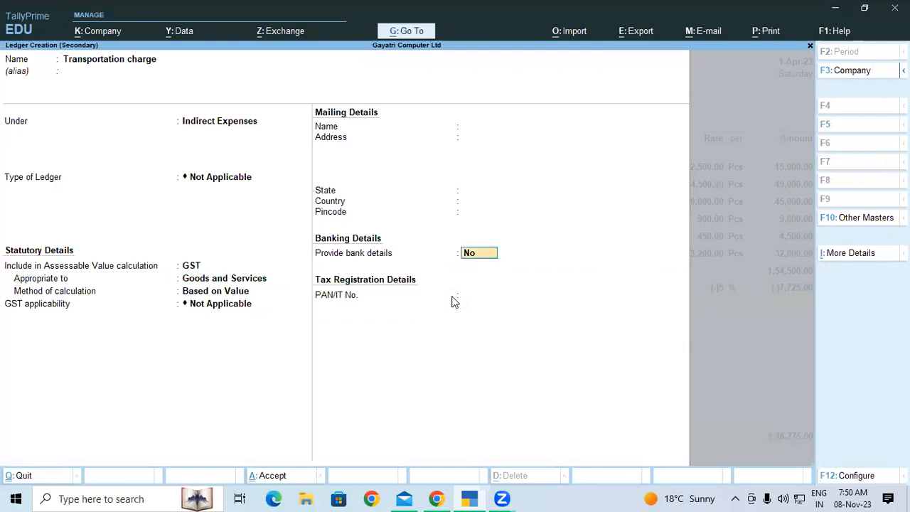
pyautogui.hotkey('ctrl', 'a')
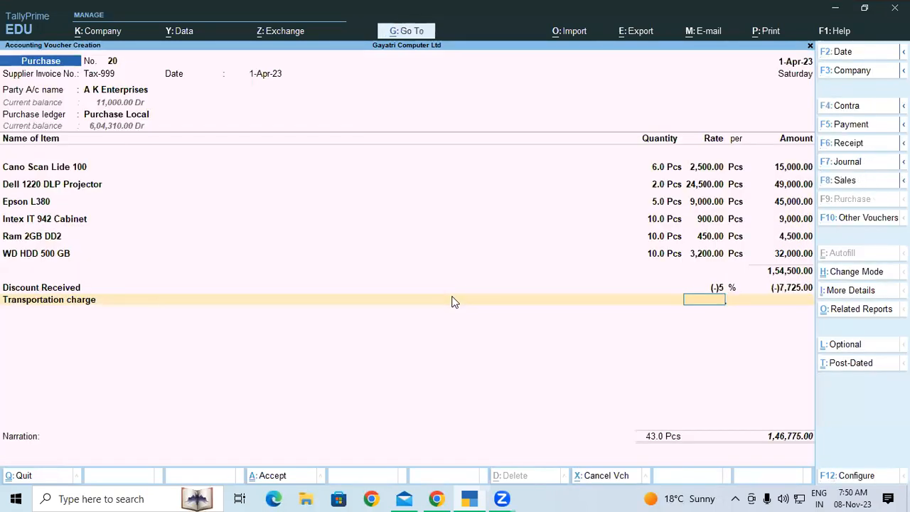
# Set the Transportation charge to 5% and add the Packing Charge ledger at 2% to the voucher.
pyautogui.write('5')
pyautogui.press('Return')
pyautogui.press('Return')
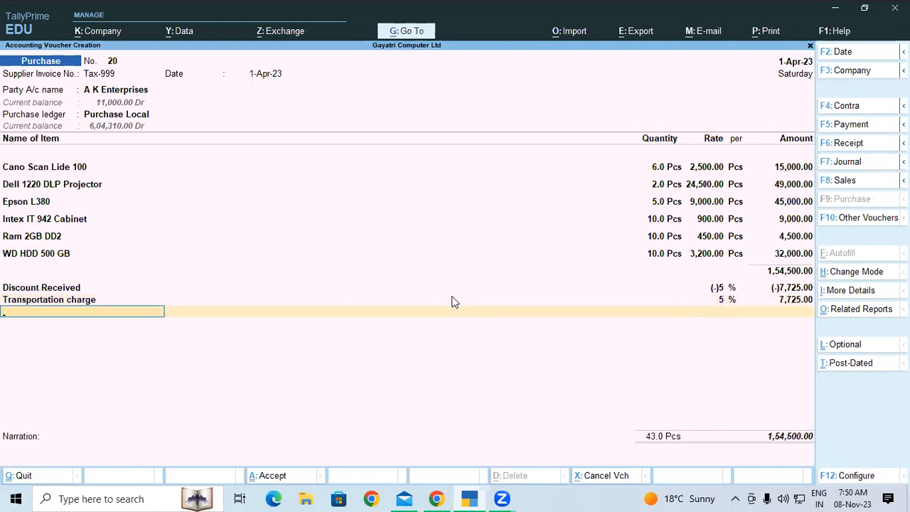
pyautogui.write('pa')
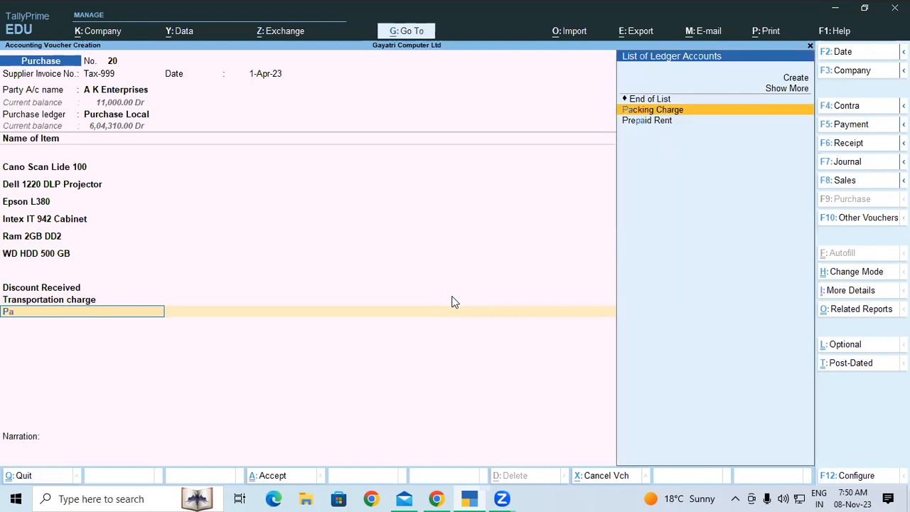
pyautogui.press('Return')
pyautogui.write('2')
pyautogui.press('Return')
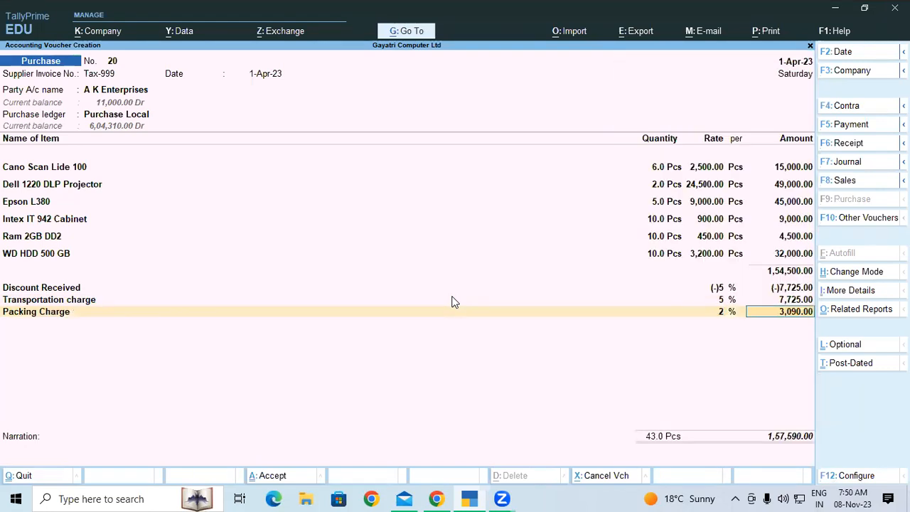
pyautogui.press('Return')
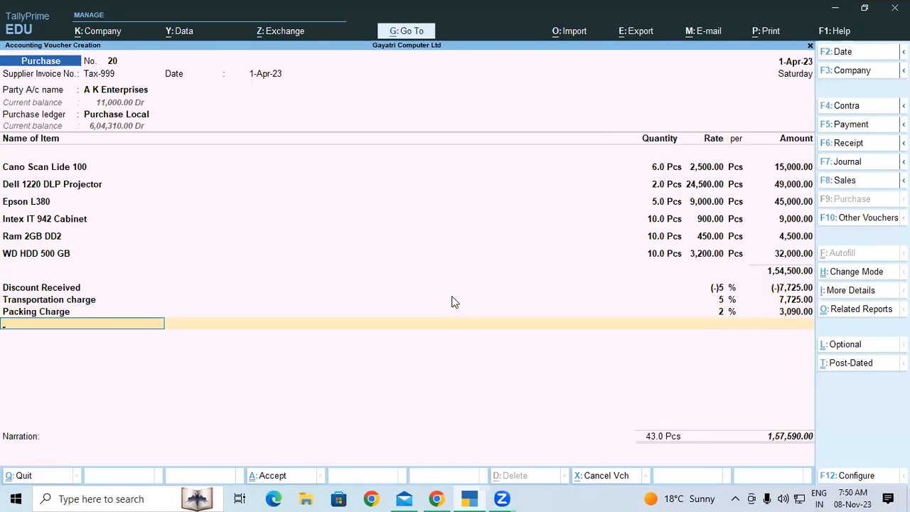
# Add the Central Tax, State Tax and Round Off ledgers below Packing Charge in the purchase voucher.
pyautogui.write('c')
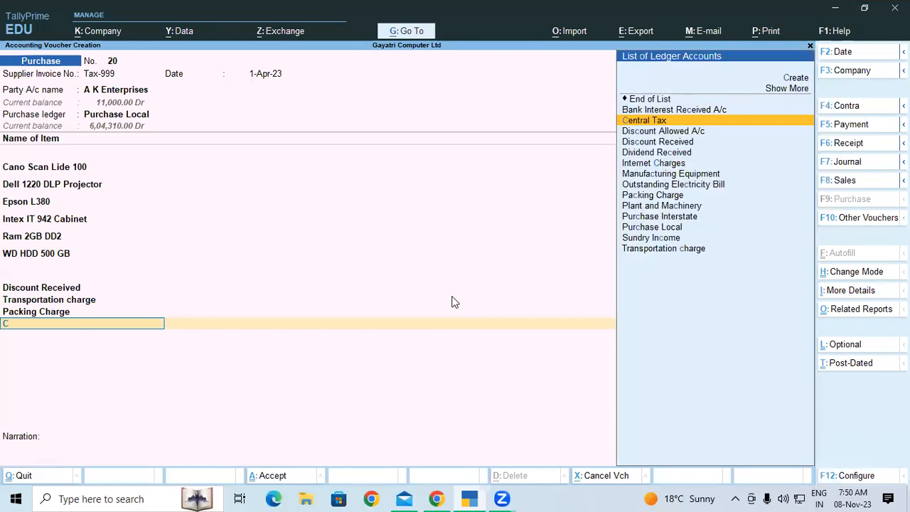
pyautogui.press('Return')
pyautogui.press('Return')
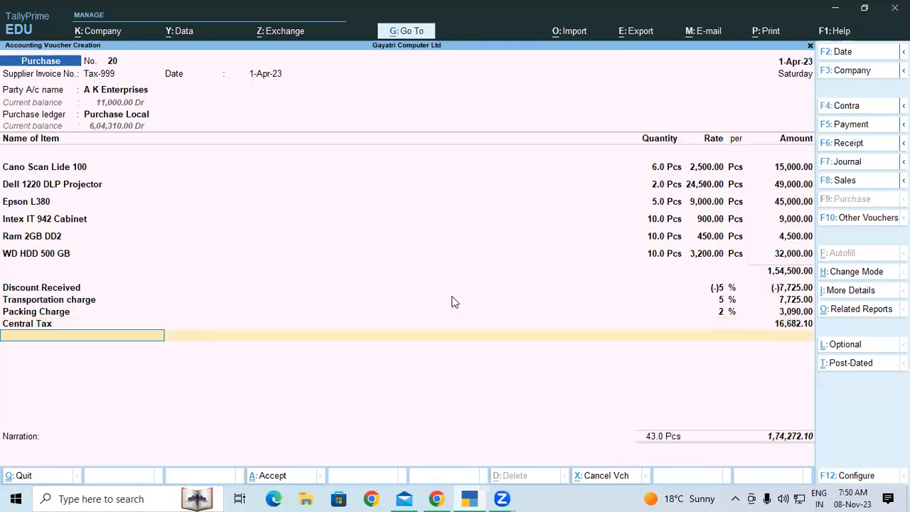
pyautogui.write('st')
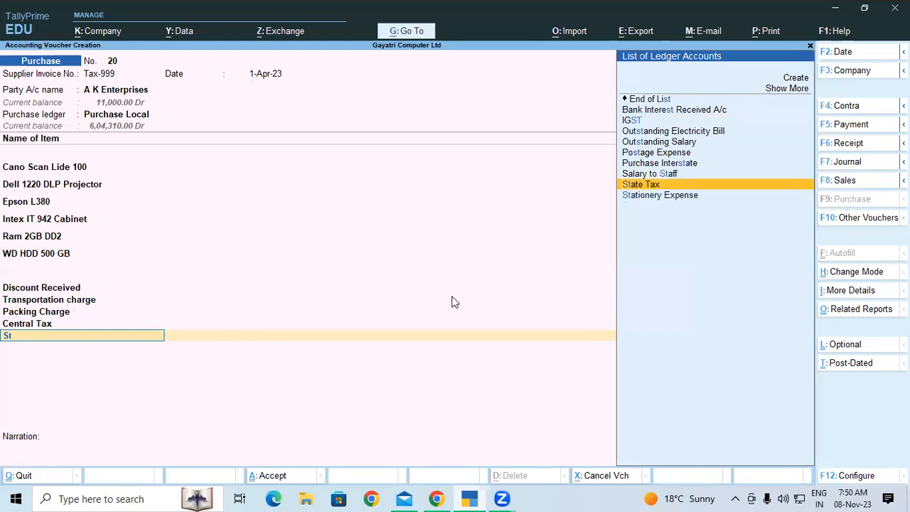
pyautogui.press('Return')
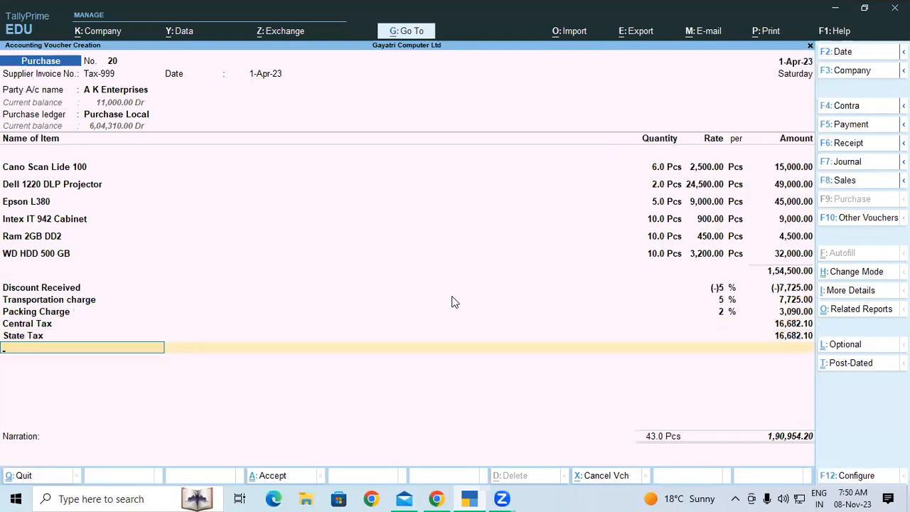
pyautogui.write('Ro')
pyautogui.press('Return')
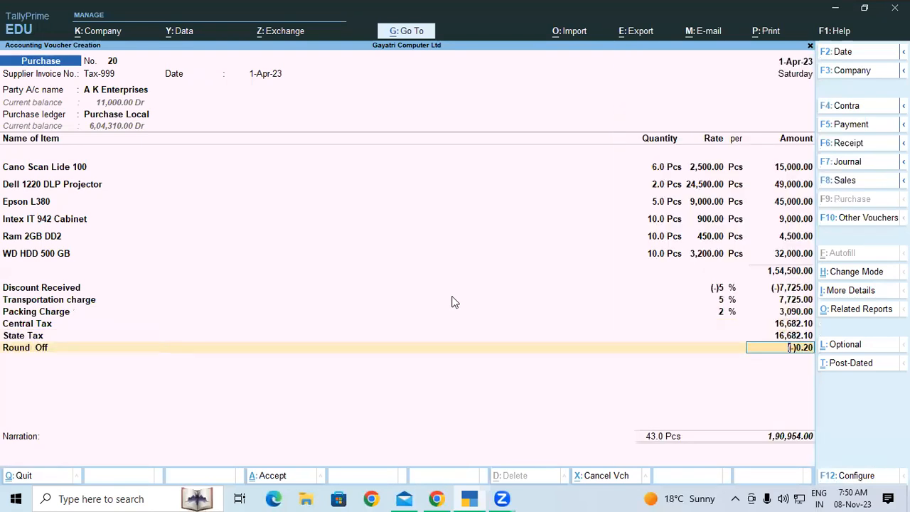
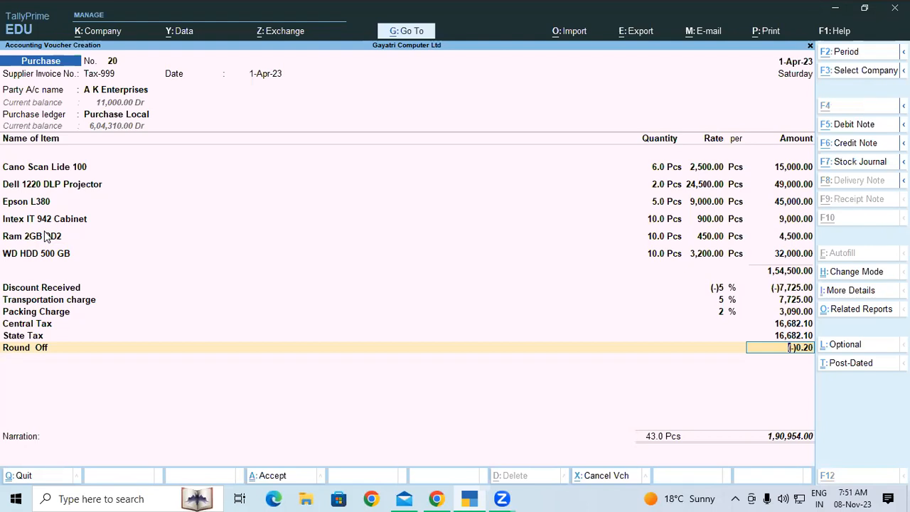
# Open the voucher's GST Tax Analysis in detailed form and examine how Cano Scan Lide 100's taxable value is built up.
pyautogui.hotkey('ctrl', 'o')
pyautogui.press('F5')
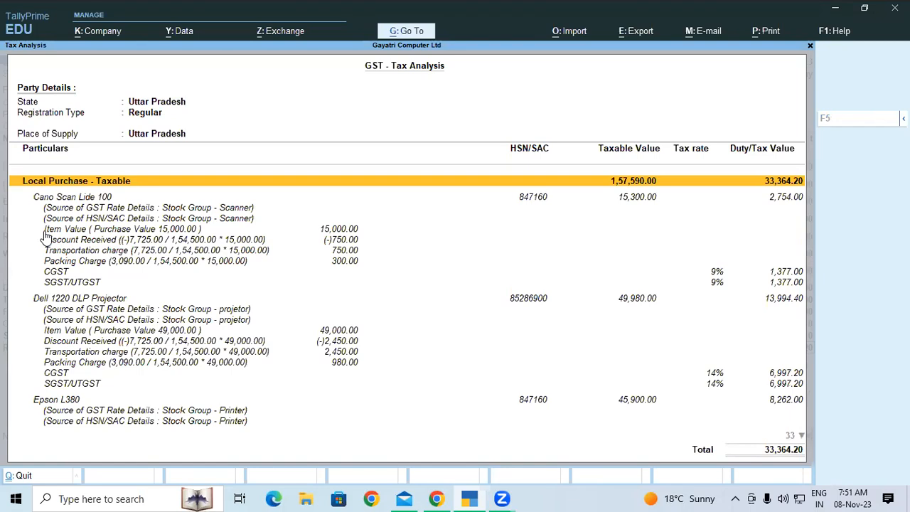
pyautogui.press('Escape')
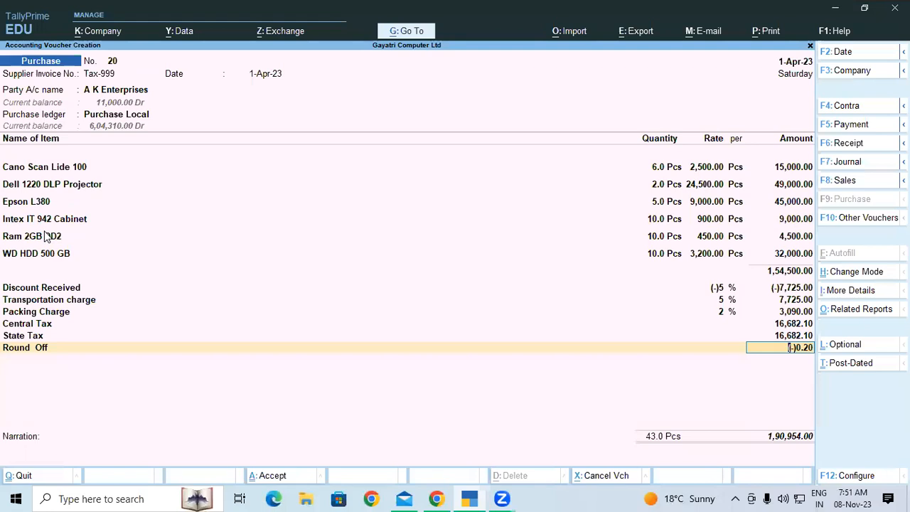
pyautogui.hotkey('ctrl', 'o')
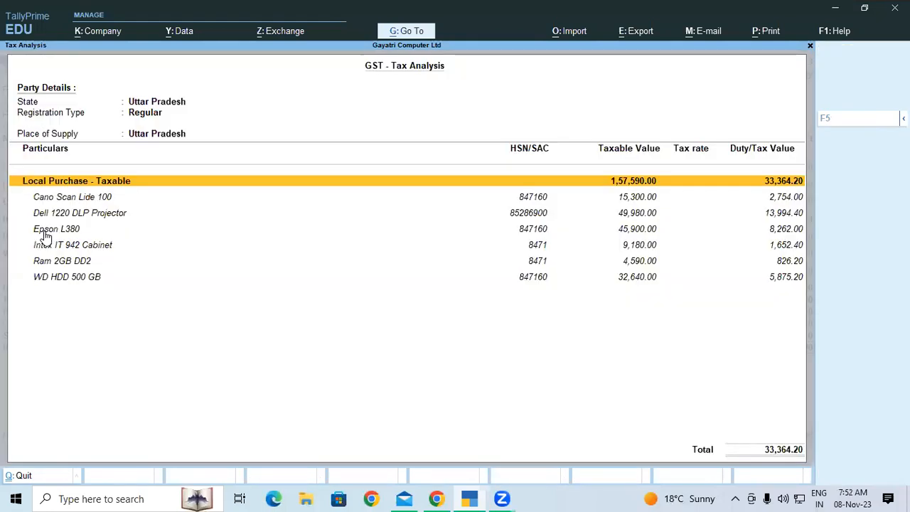
pyautogui.hotkey('alt', 'F5')
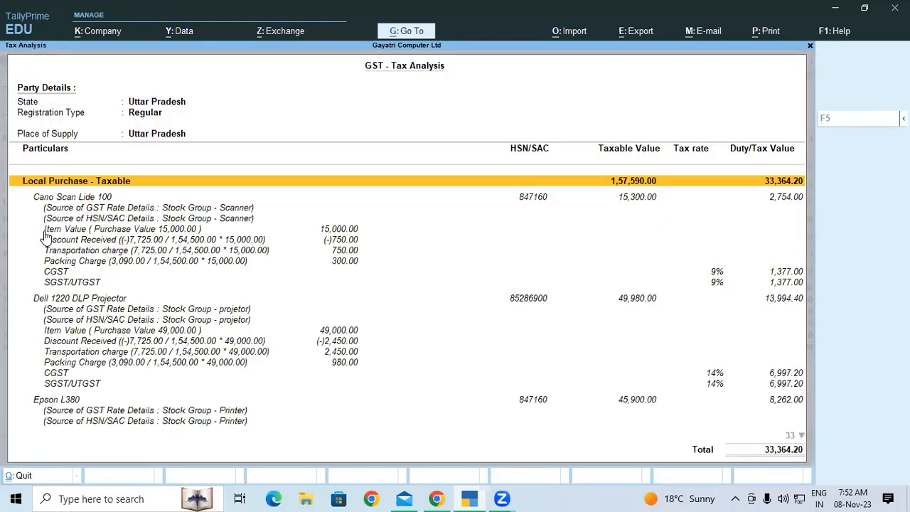
pyautogui.press('Down')
pyautogui.press('Down')
pyautogui.press('Down')
pyautogui.press('Down')
pyautogui.press('Down')
pyautogui.press('Down')
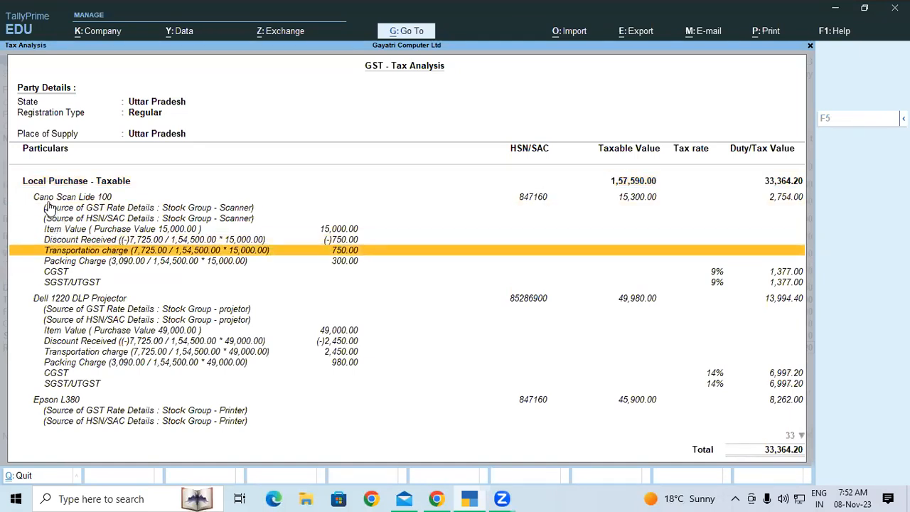
# Check the CGST and SGST rates of Cano Scan Lide 100 and Dell 1220 DLP Projector, review the remaining items and close the analysis.
pyautogui.click(47, 202)
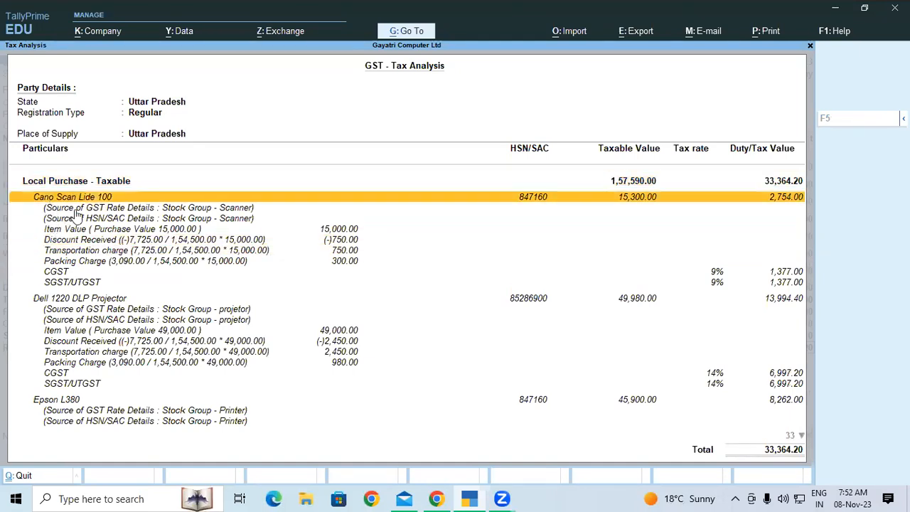
pyautogui.click(712, 274)
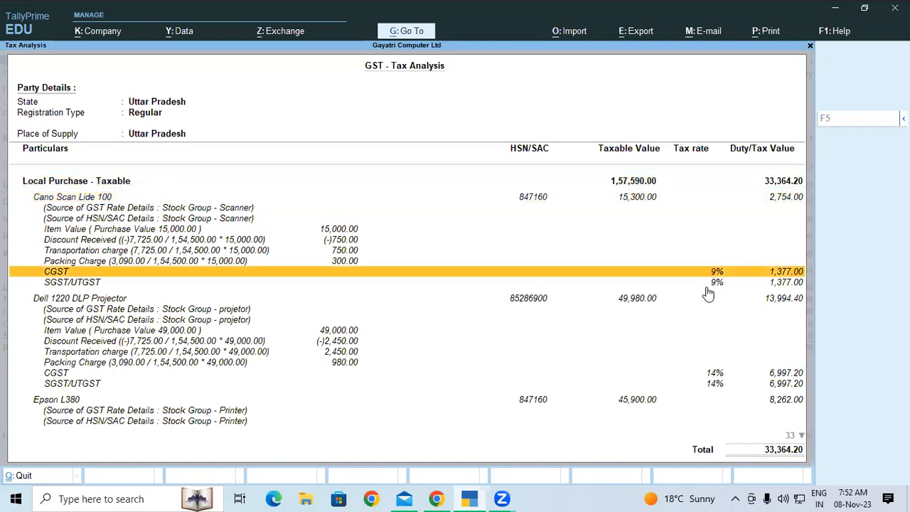
pyautogui.click(658, 285)
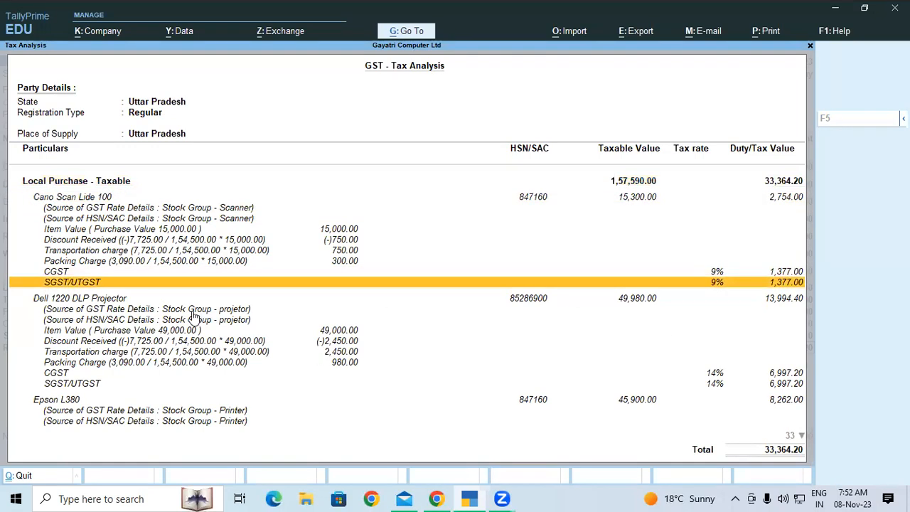
pyautogui.click(69, 300)
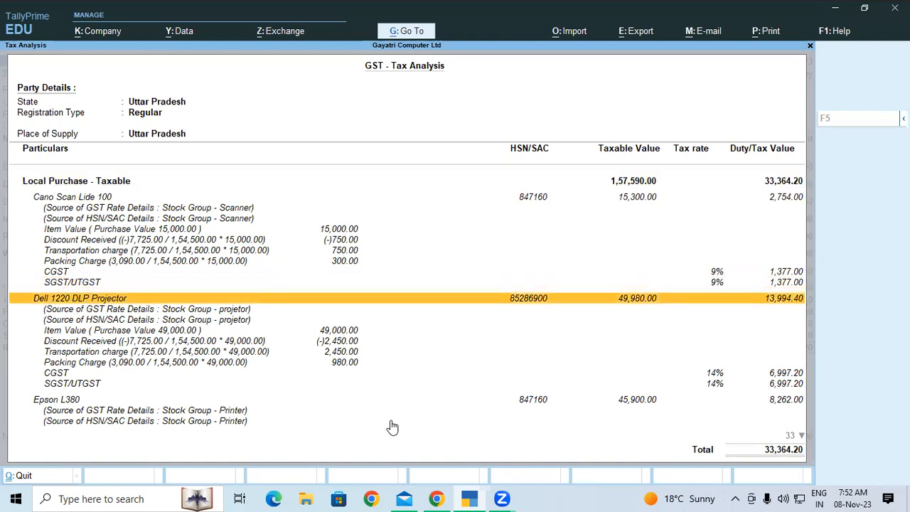
pyautogui.click(716, 376)
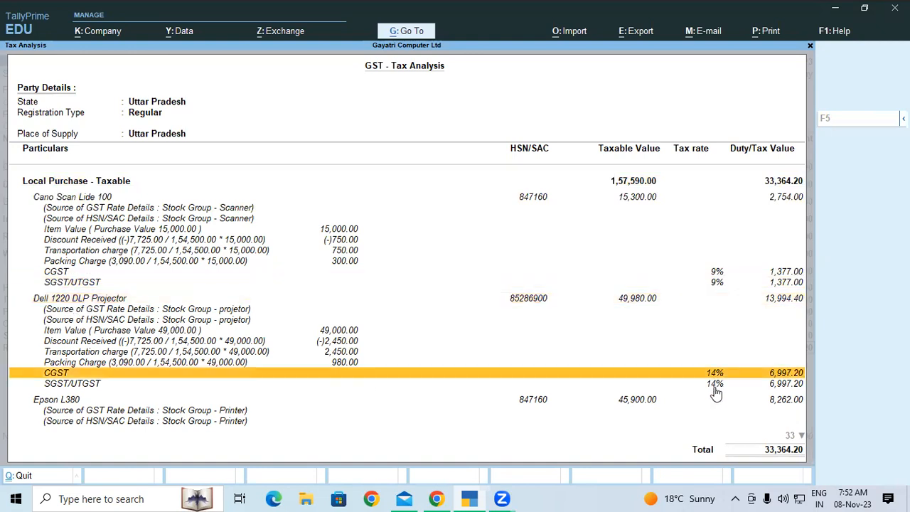
pyautogui.click(715, 390)
pyautogui.scroll(-10, 800, 299)
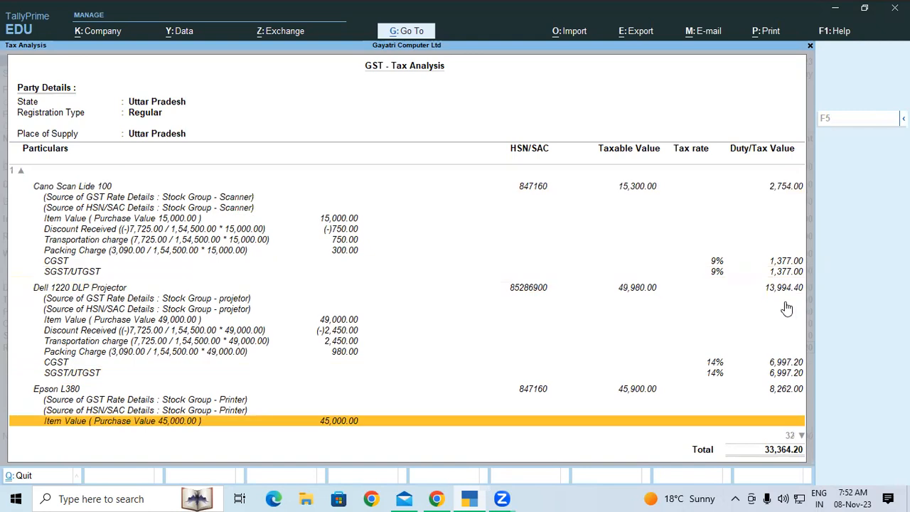
pyautogui.scroll(-5, 777, 315)
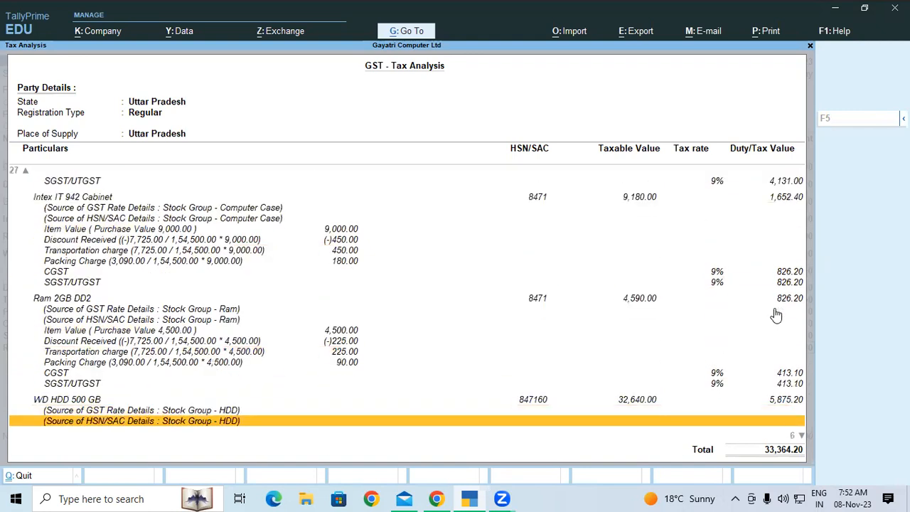
pyautogui.scroll(-4, 716, 355)
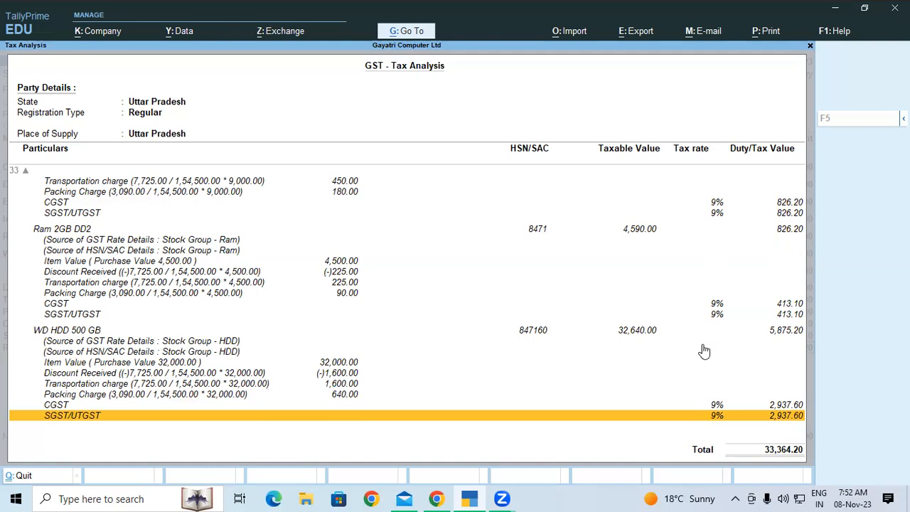
pyautogui.press('Escape')
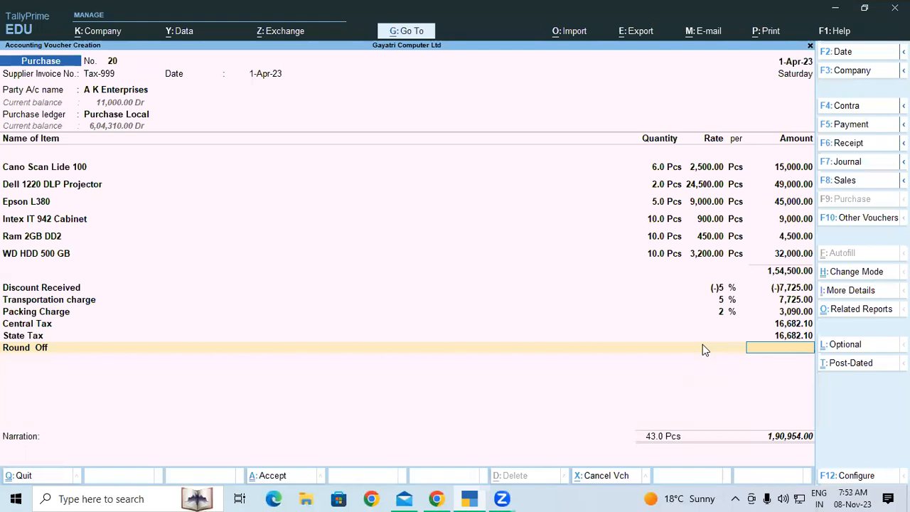
# Reopen the GST Tax Analysis from the Round Off line, expand it to the detailed breakdown and return to the voucher.
pyautogui.press('BackSpace')
pyautogui.press('Return')
pyautogui.hotkey('alt', 'a')
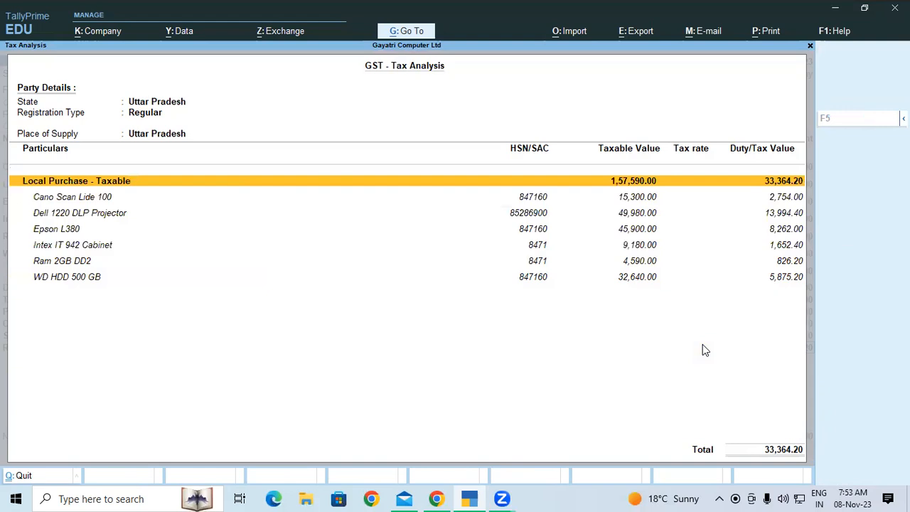
pyautogui.hotkey('alt', 'F5')
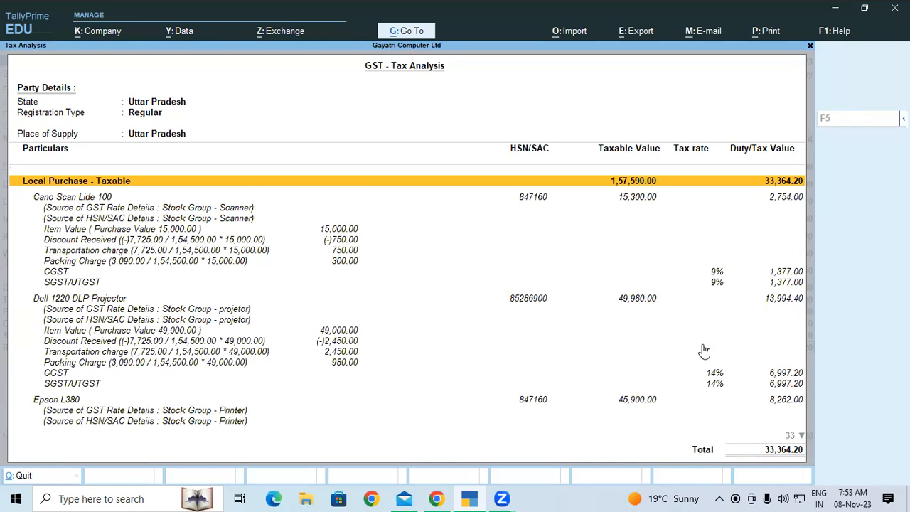
pyautogui.press('Escape')
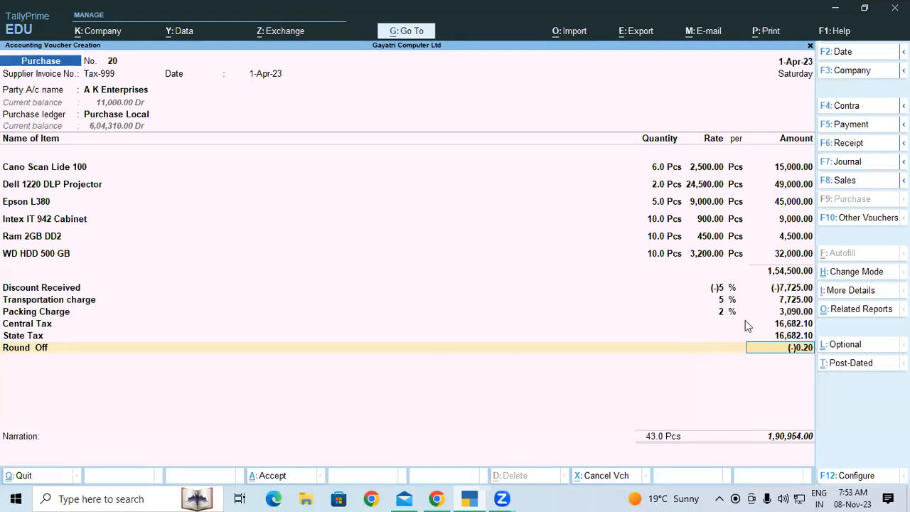
# Look through the expanded list of more details for the Round Off ledger and return to the voucher.
pyautogui.click(848, 293)
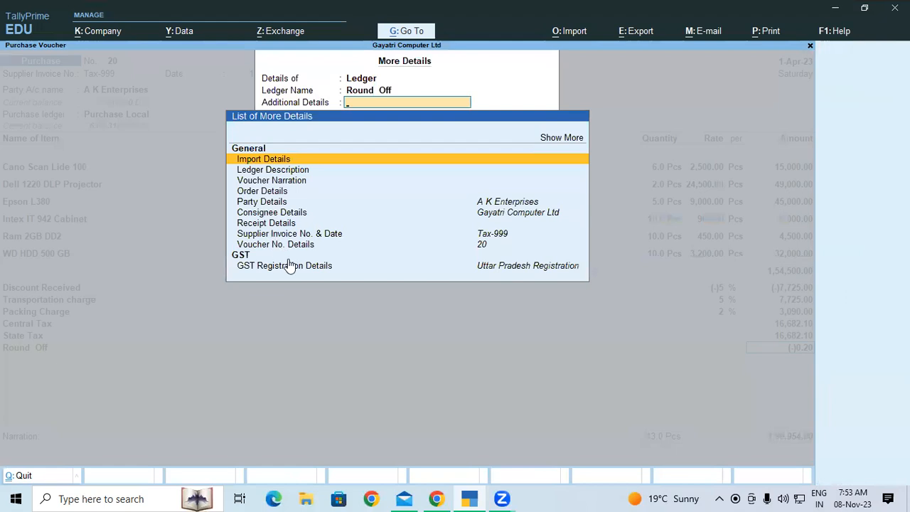
pyautogui.click(572, 138)
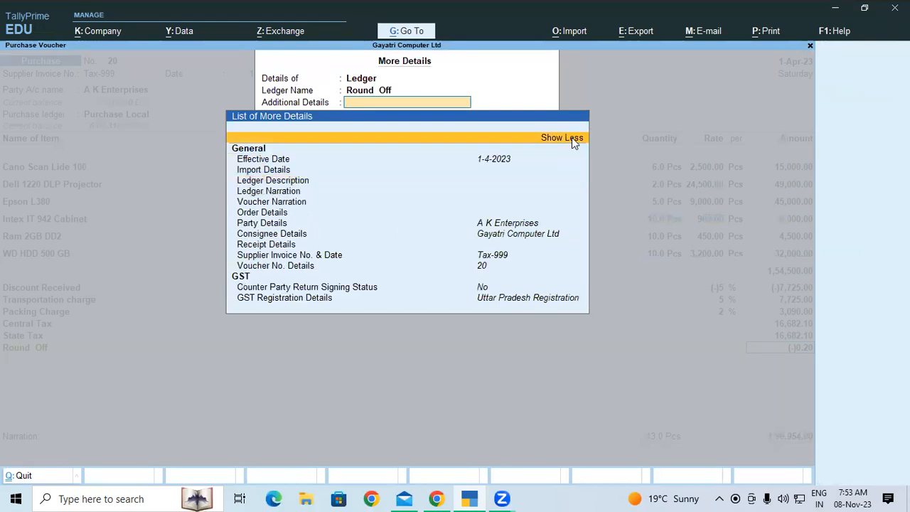
pyautogui.scroll(-1, 337, 278)
pyautogui.scroll(-1, 283, 261)
pyautogui.scroll(-2, 283, 260)
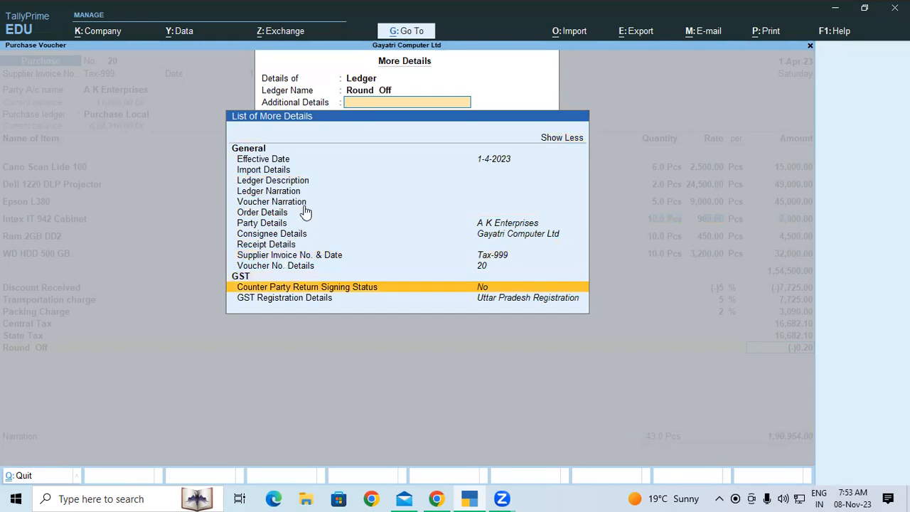
pyautogui.press('Escape')
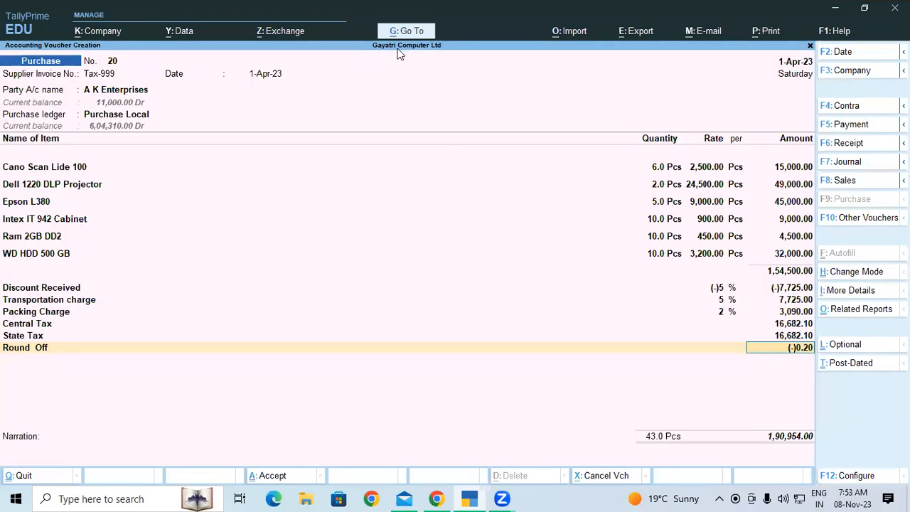
pyautogui.click(854, 291)
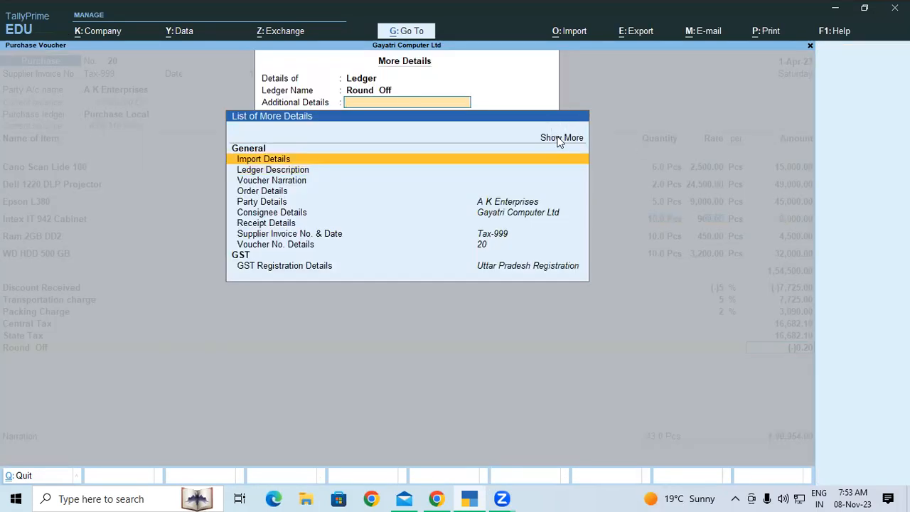
pyautogui.click(559, 140)
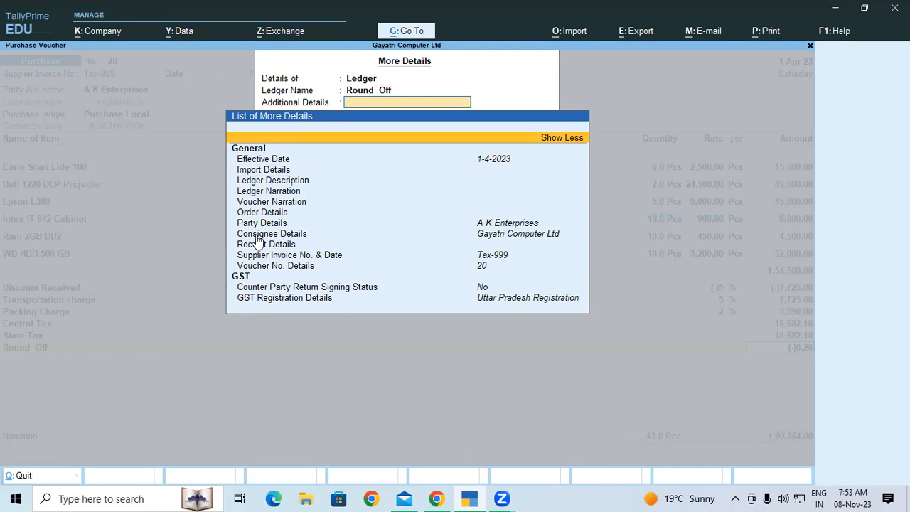
pyautogui.press('Escape')
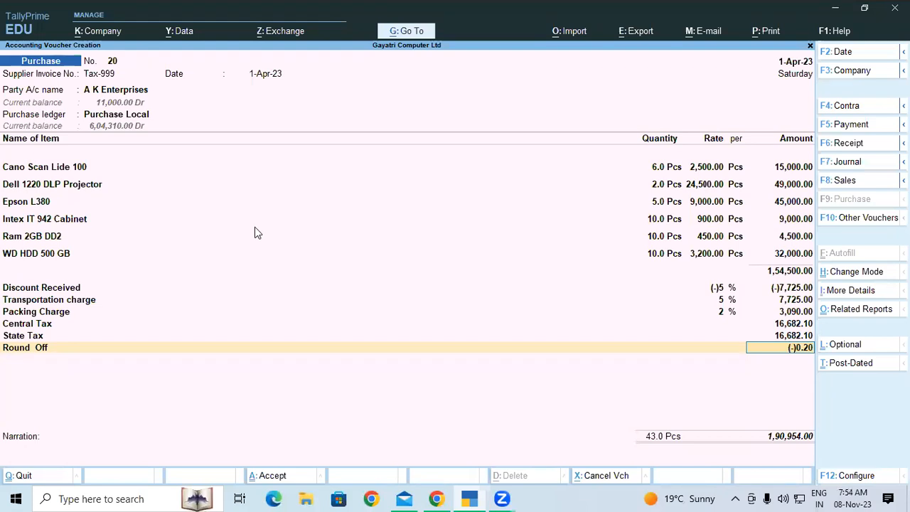
# Recheck the detailed GST Tax Analysis and save the A K Enterprises purchase voucher.
pyautogui.hotkey('ctrl', 'o')
pyautogui.press('F5')
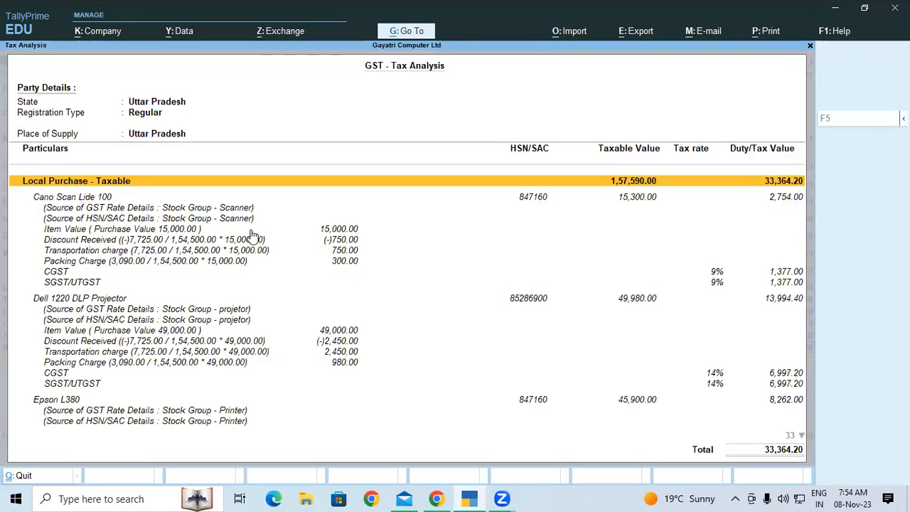
pyautogui.press('Escape')
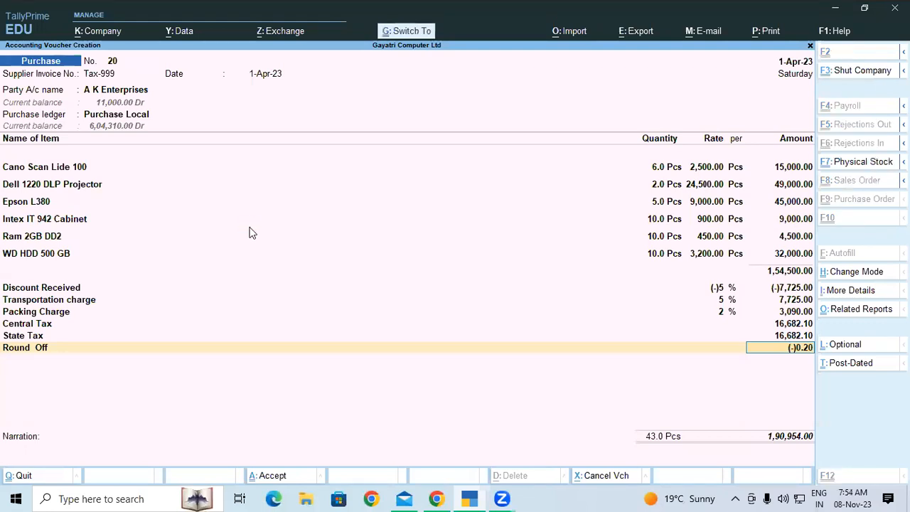
pyautogui.hotkey('ctrl', 'a')
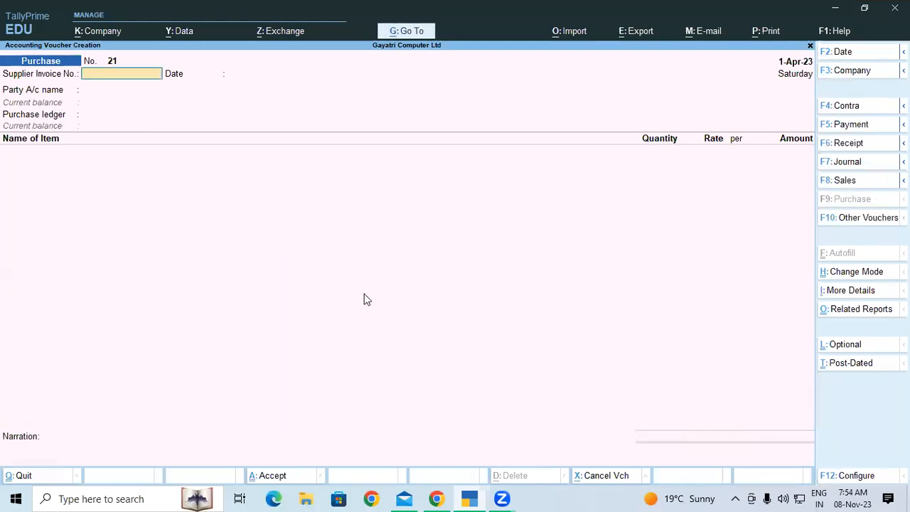
# Switch to the PDF in Chrome and look over the section on purchasing assets through a purchase voucher.
pyautogui.click(435, 498)
pyautogui.scroll(-2, 355, 355)
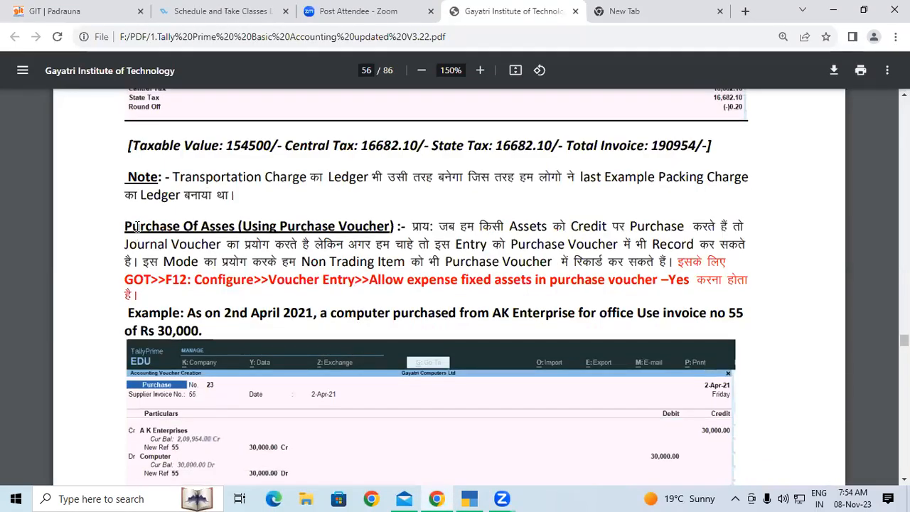
pyautogui.moveTo(125, 227); pyautogui.dragTo(233, 225)
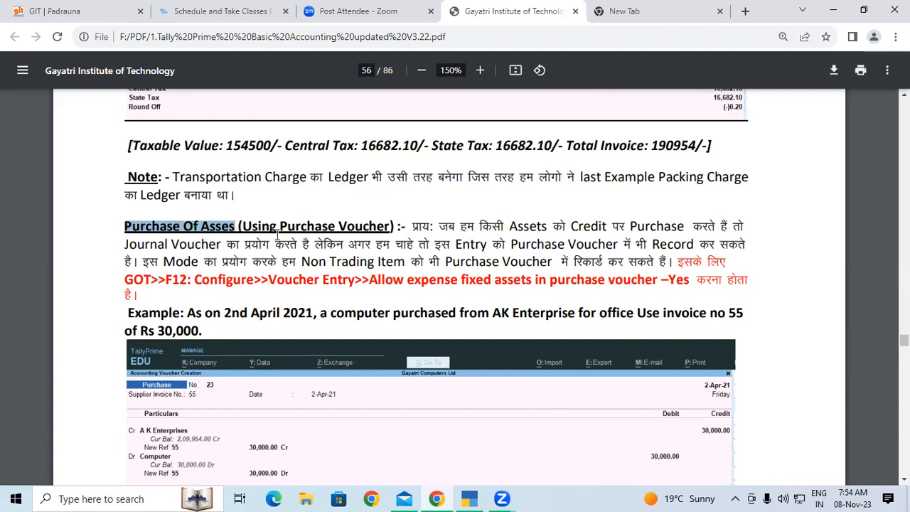
pyautogui.click(436, 261)
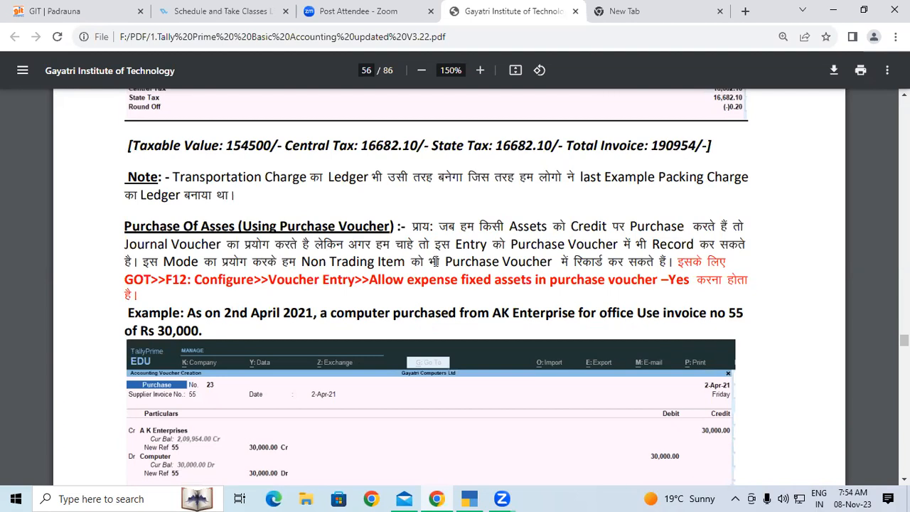
pyautogui.scroll(-2, 436, 261)
pyautogui.moveTo(331, 179); pyautogui.dragTo(446, 176)
pyautogui.click(513, 180)
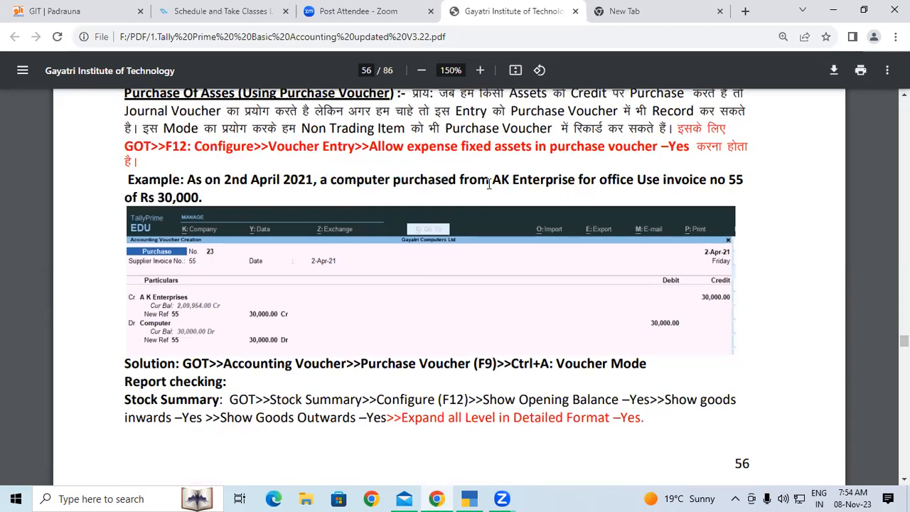
pyautogui.scroll(1, 426, 191)
pyautogui.scroll(1, 427, 190)
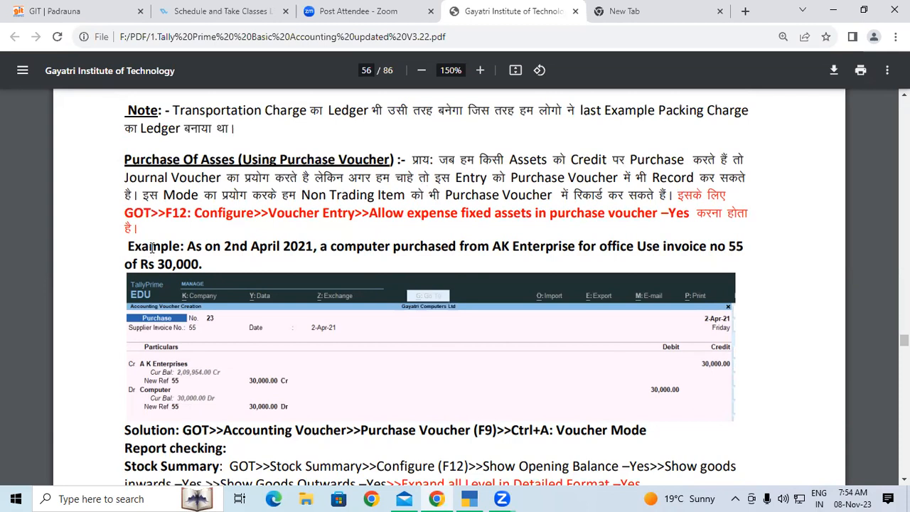
# Read the note on recording credit asset purchases and the configuration path for allowing fixed assets in purchase vouchers.
pyautogui.moveTo(123, 157); pyautogui.dragTo(698, 164)
pyautogui.click(396, 161)
pyautogui.moveTo(130, 178); pyautogui.dragTo(331, 174)
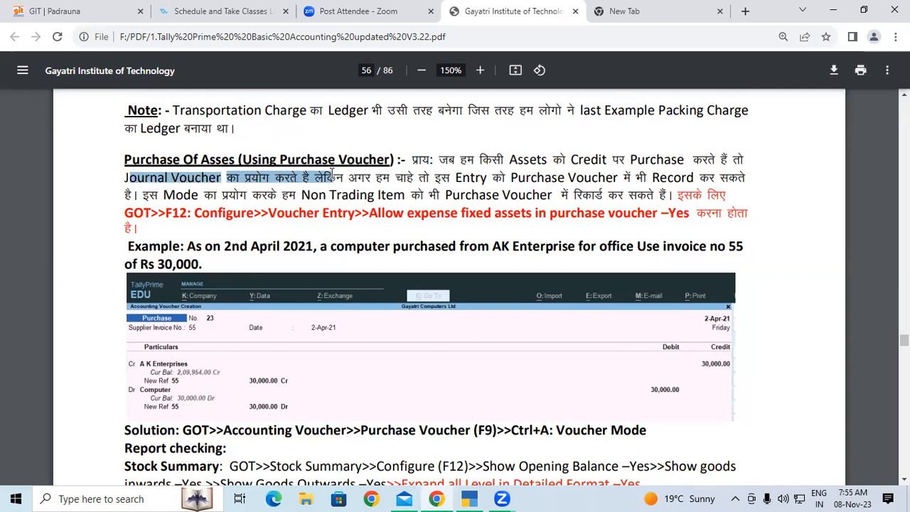
pyautogui.moveTo(128, 214); pyautogui.dragTo(664, 208)
pyautogui.click(196, 222)
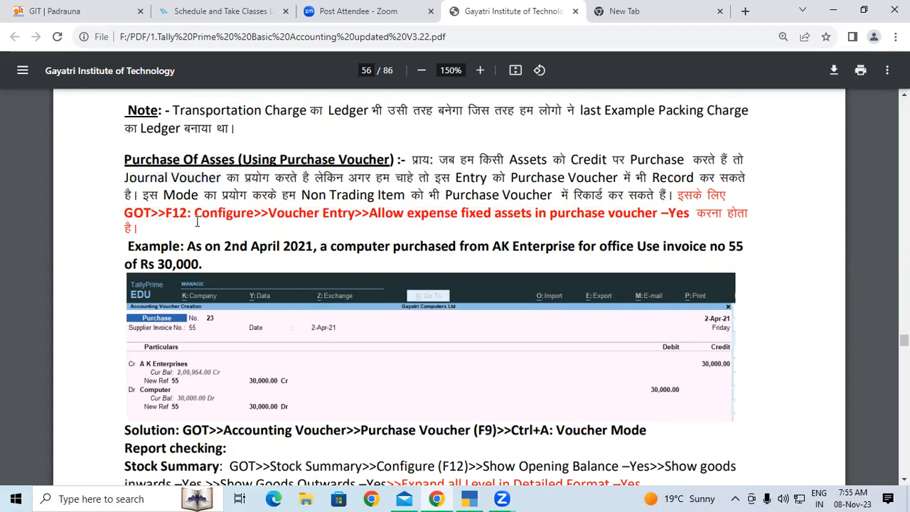
pyautogui.moveTo(125, 213); pyautogui.dragTo(670, 212)
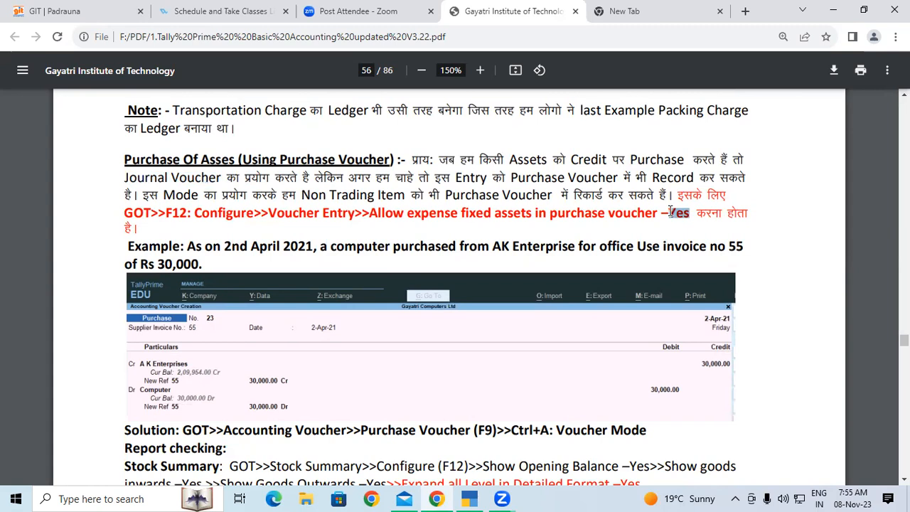
# Examine the example of a computer bought from AK Enterprise for office use, its amount and the sample voucher entry.
pyautogui.moveTo(129, 246); pyautogui.dragTo(662, 246)
pyautogui.click(193, 246)
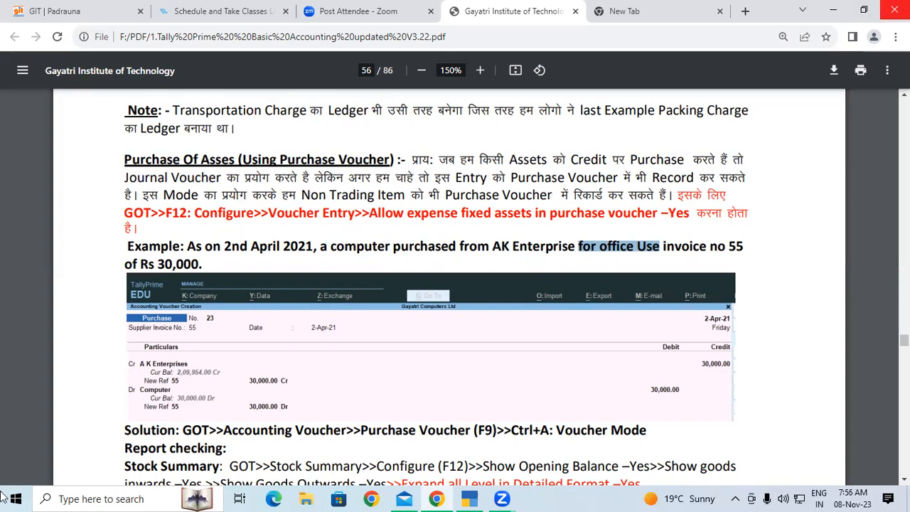
pyautogui.click(645, 248)
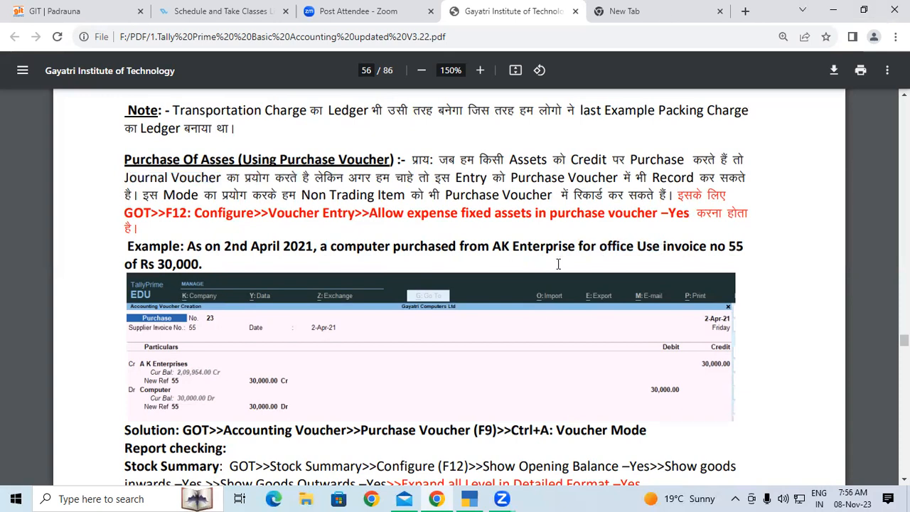
pyautogui.doubleClick(372, 249)
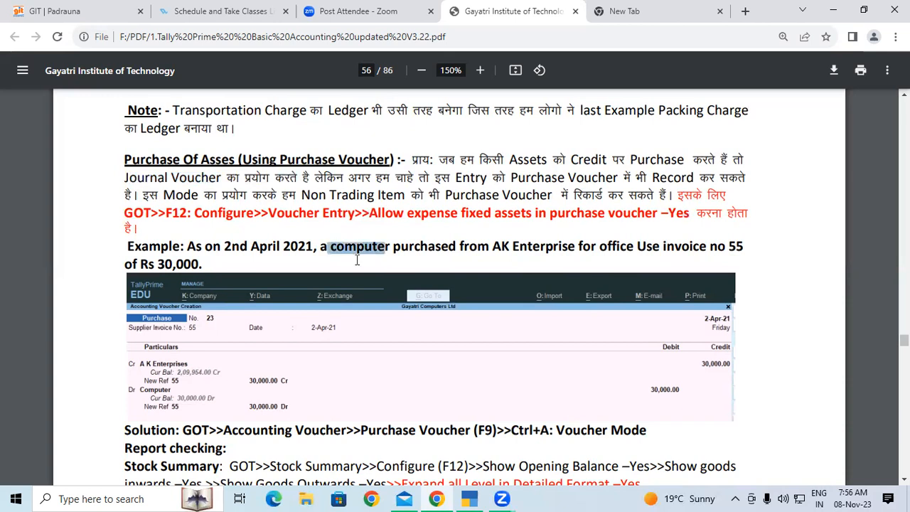
pyautogui.moveTo(139, 265); pyautogui.dragTo(199, 263)
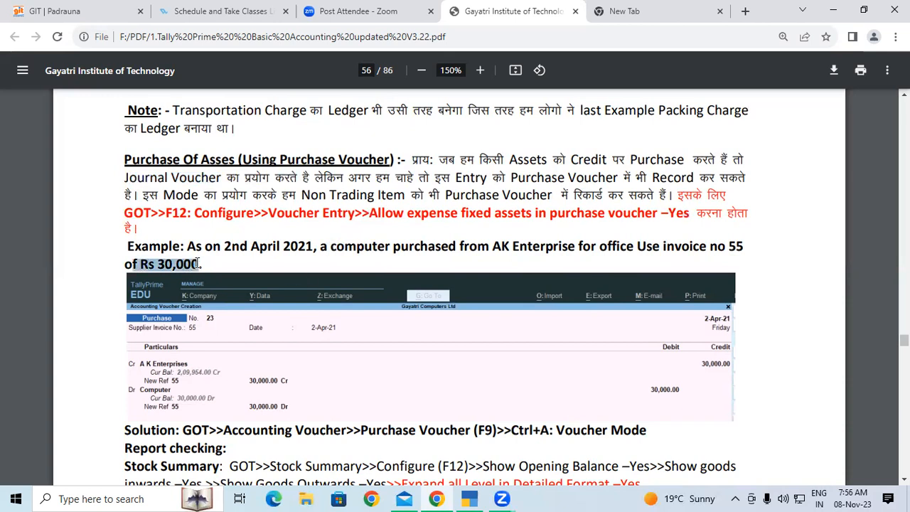
pyautogui.scroll(-2, 273, 242)
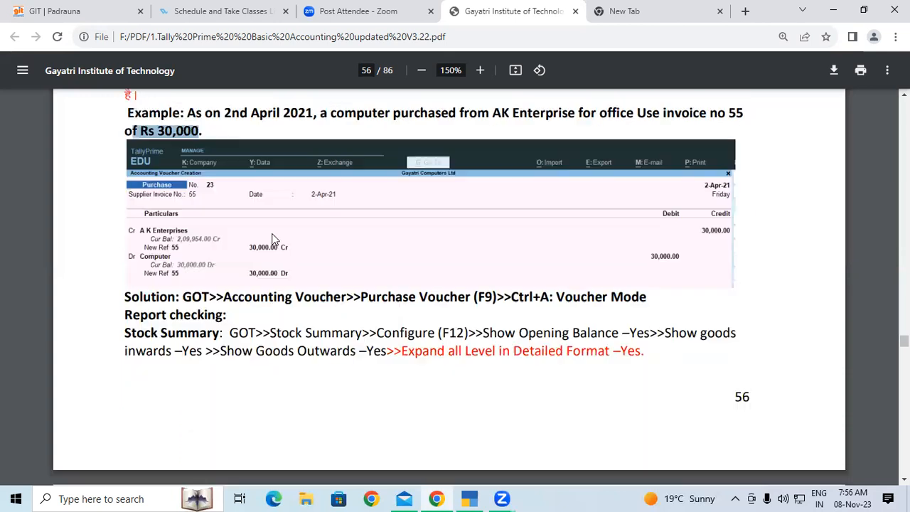
# Switch back to TallyPrime, leave the blank purchase voucher and open the form for creating a new ledger.
pyautogui.click(476, 497)
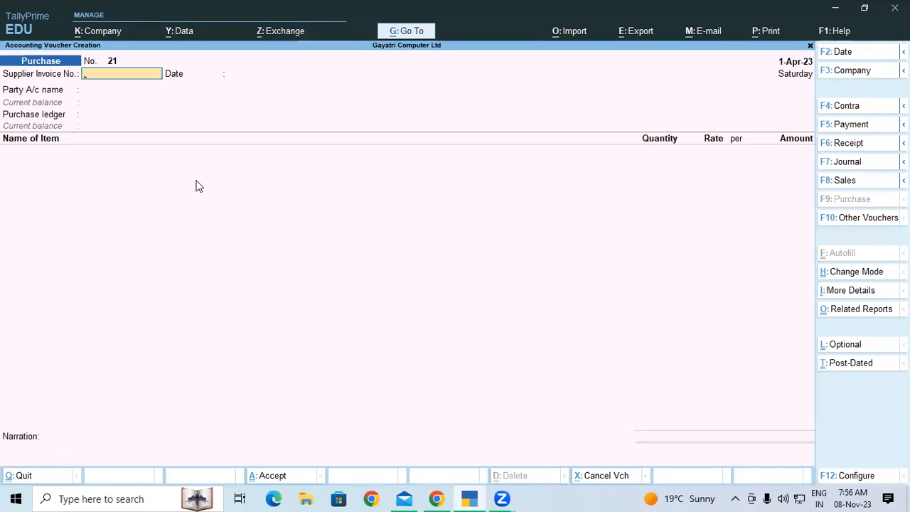
pyautogui.press('Escape')
pyautogui.press('Up')
pyautogui.press('Up')
pyautogui.press('Up')
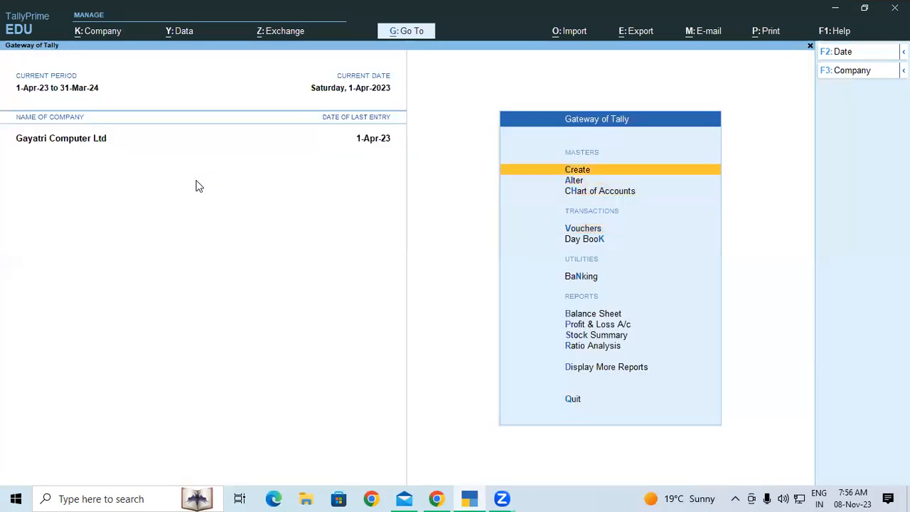
pyautogui.press('Return')
pyautogui.press('Down')
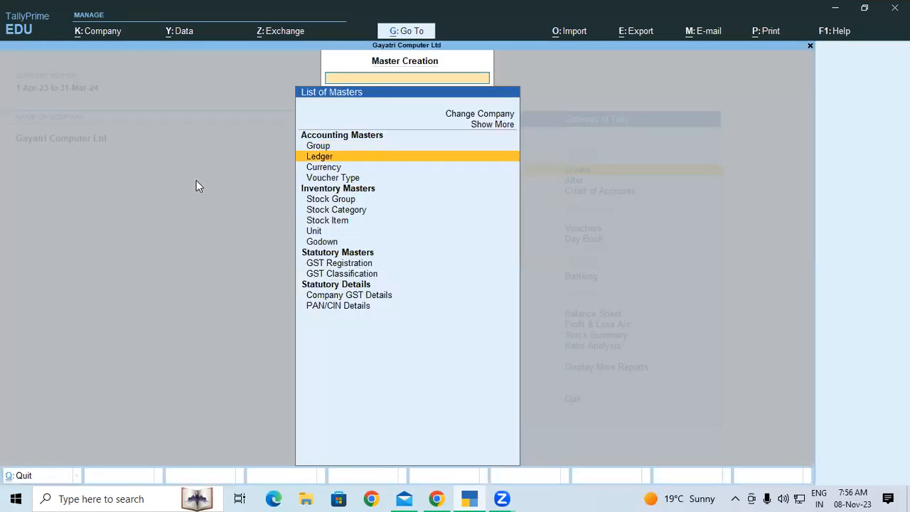
pyautogui.press('Return')
# Create the ledger Computer under Fixed Assets, save it and return to the Gateway of Tally.
pyautogui.write('Com')
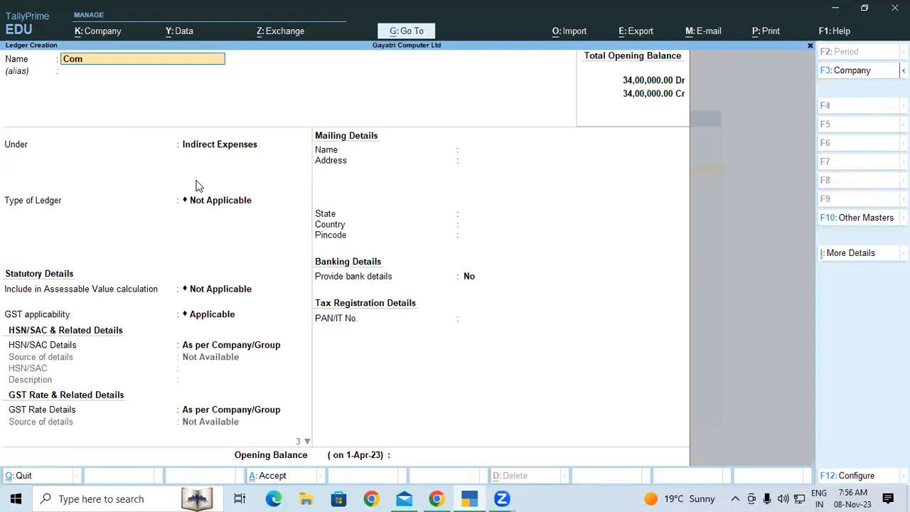
pyautogui.write('puter')
pyautogui.press('Return')
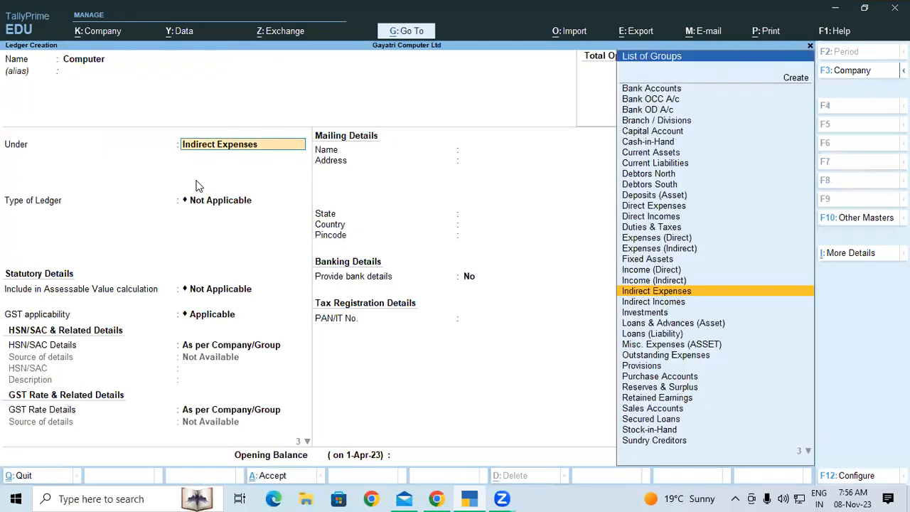
pyautogui.write('Fix')
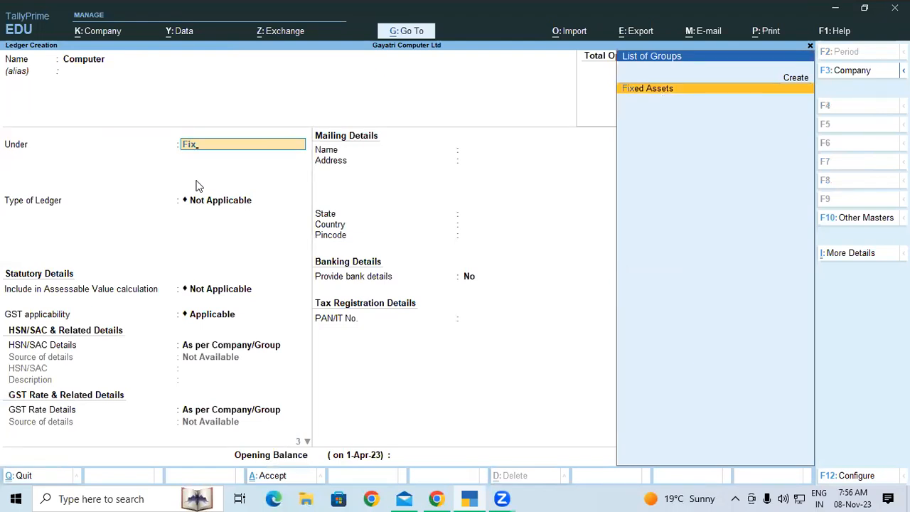
pyautogui.press('Return')
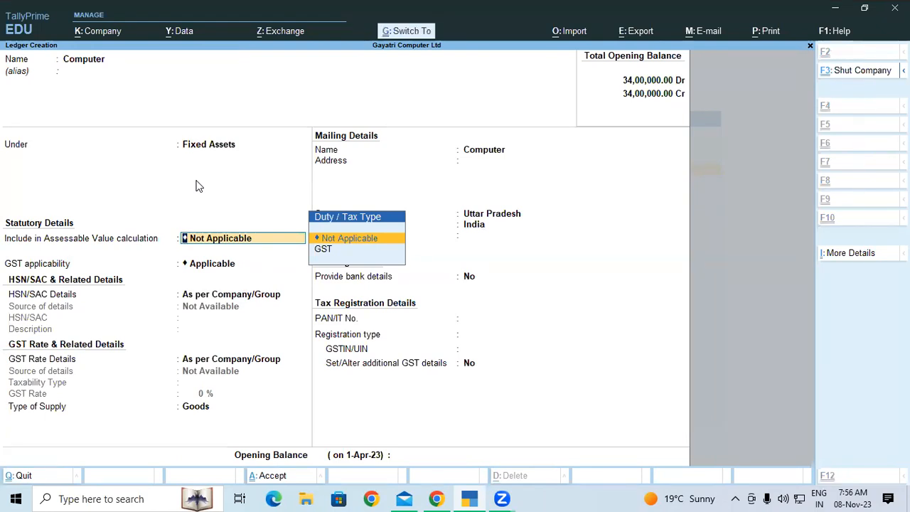
pyautogui.hotkey('ctrl', 'a')
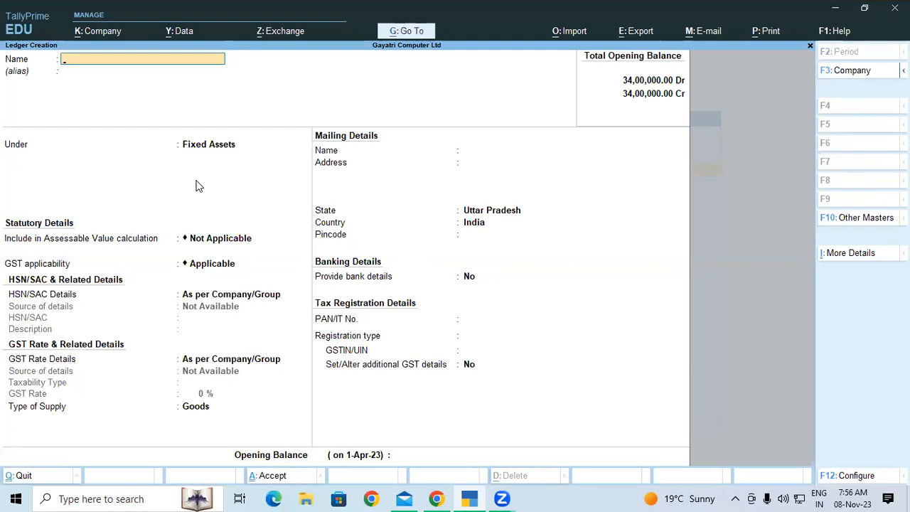
pyautogui.press('Escape')
pyautogui.press('Escape')
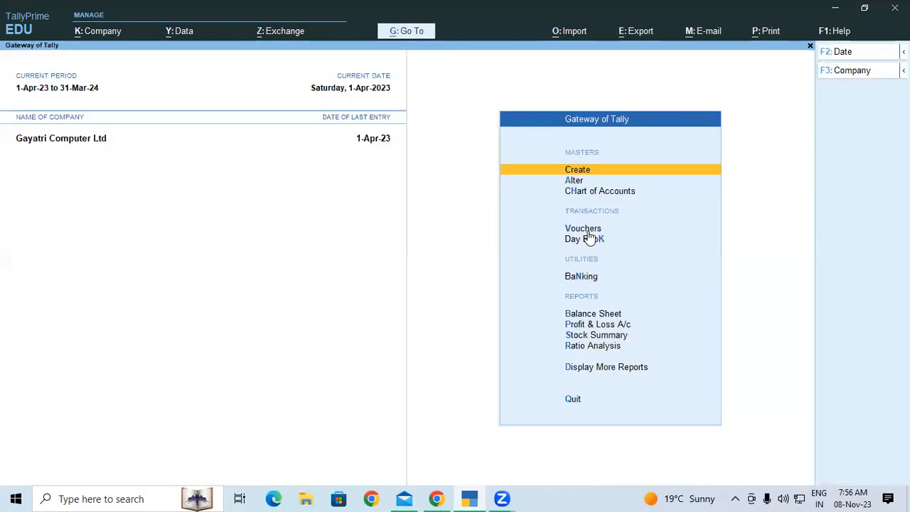
# Open a new purchase voucher and switch to the browser PDF to check the sample entry for the office computer purchase.
pyautogui.click(587, 231)
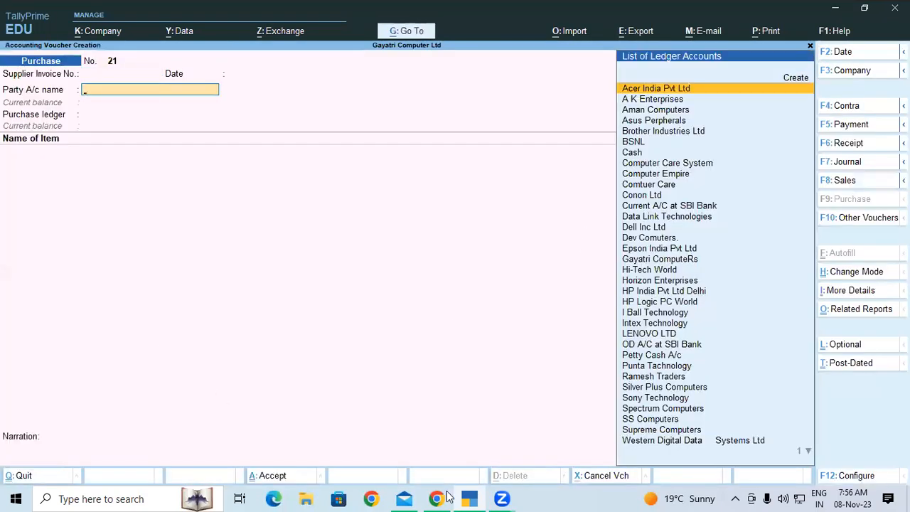
pyautogui.click(447, 494)
pyautogui.scroll(-3, 204, 375)
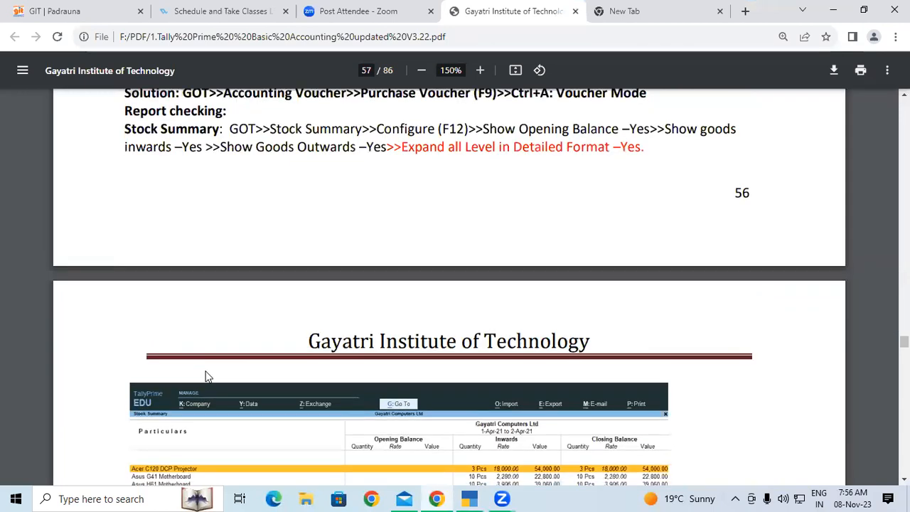
pyautogui.scroll(-4, 205, 376)
pyautogui.scroll(4, 207, 374)
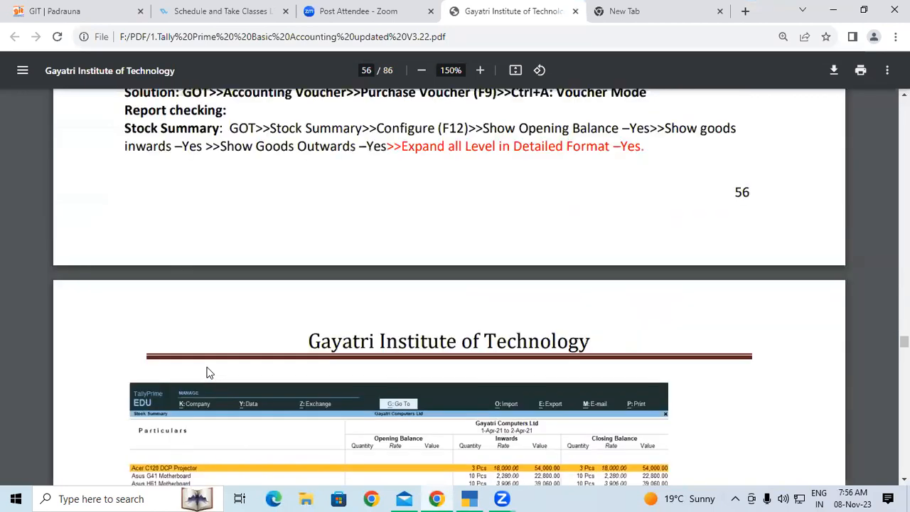
pyautogui.scroll(2, 207, 373)
pyautogui.scroll(1, 144, 311)
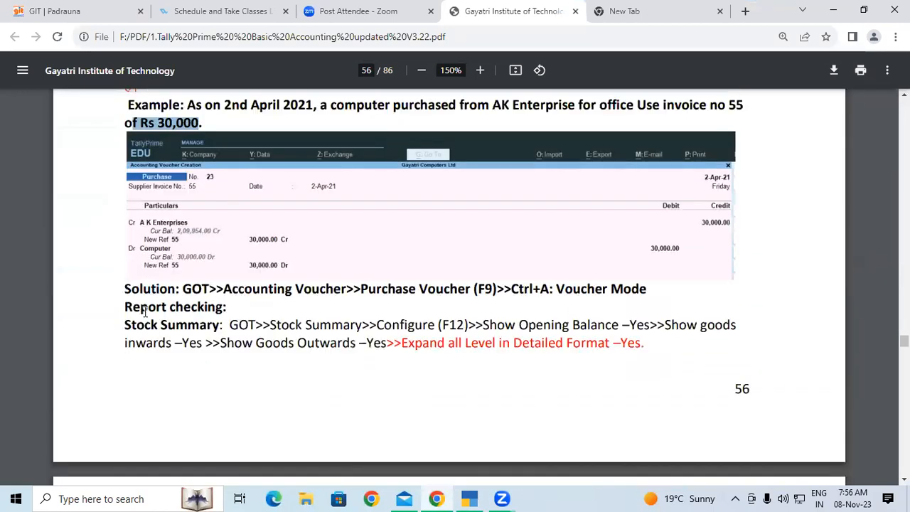
# Switch back to TallyPrime and change the purchase voucher's mode from item invoice to As Voucher.
pyautogui.click(475, 498)
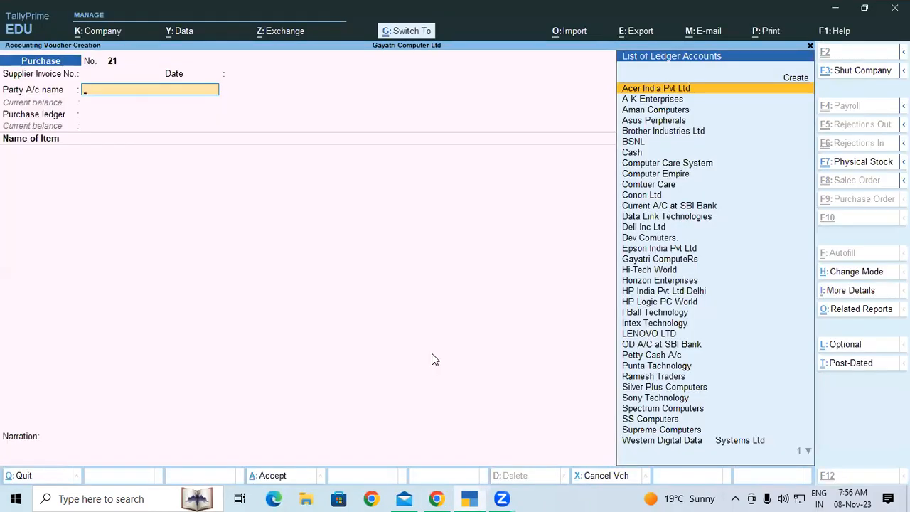
pyautogui.hotkey('ctrl', 'h')
pyautogui.press('Down')
pyautogui.press('Down')
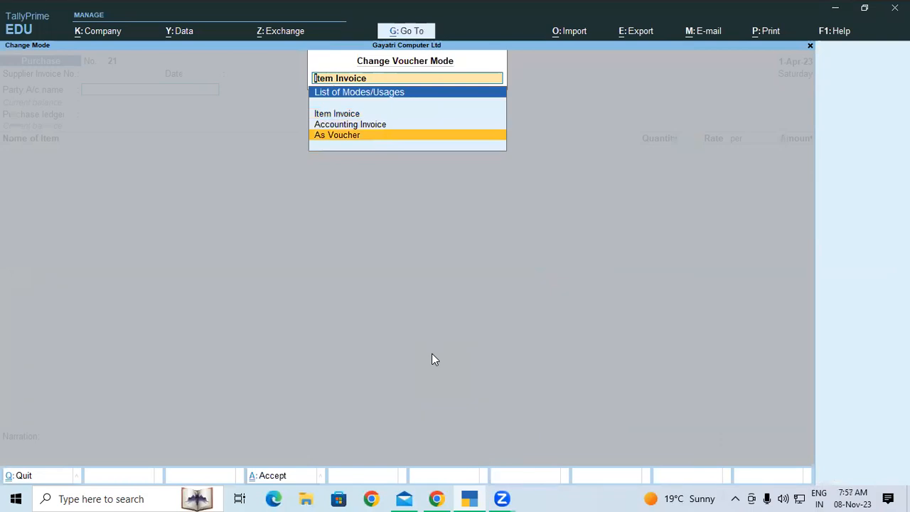
pyautogui.press('Return')
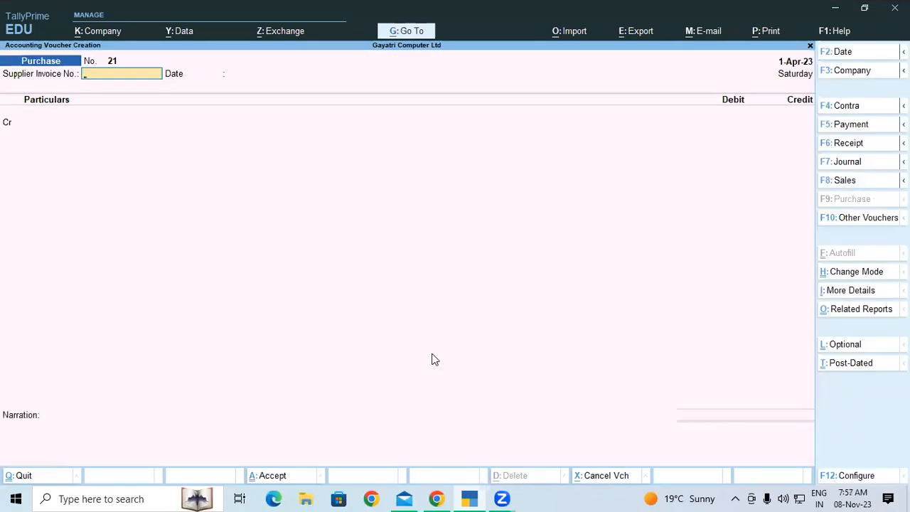
# Check the invoice number in the PDF and enter supplier invoice number 55 dated 1-Apr-23 in the voucher.
pyautogui.hotkey('alt', 'Tab')
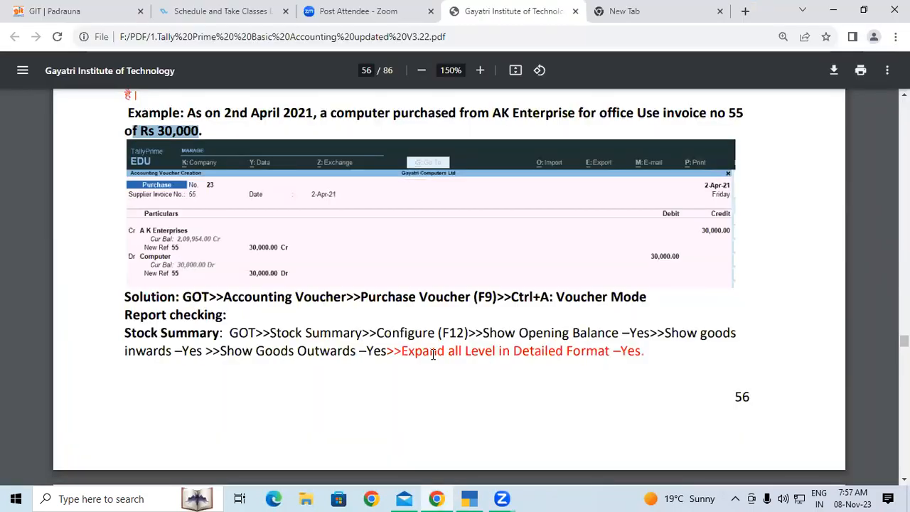
pyautogui.hotkey('alt', 'Tab')
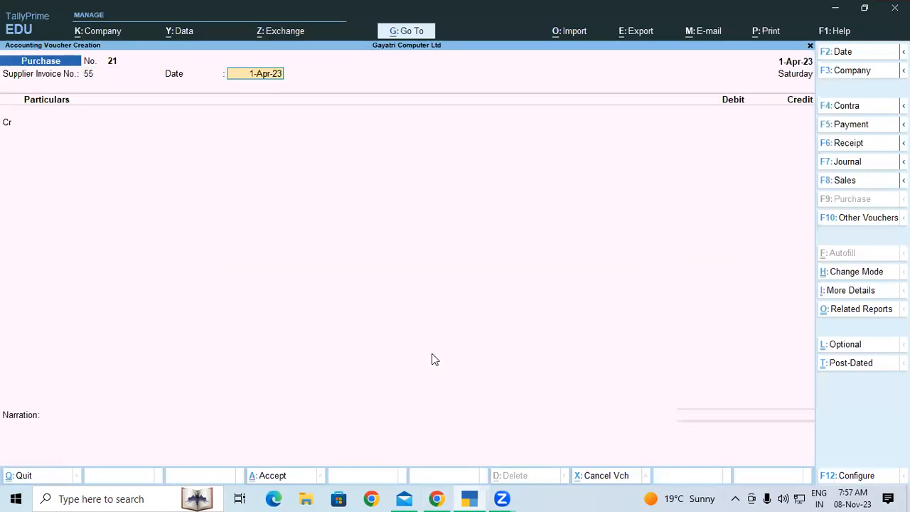
pyautogui.press('Return')
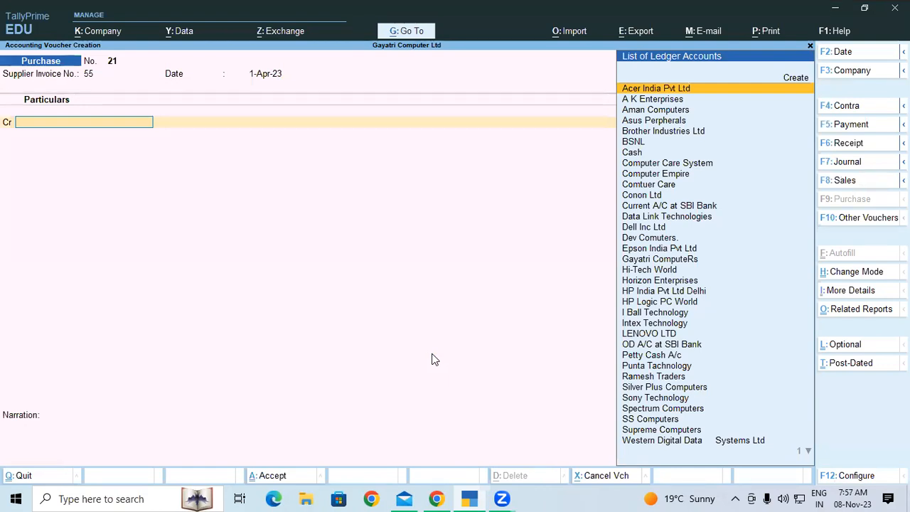
# Choose A K Enterprises as the credit ledger and accept its receipt and party details without additions.
pyautogui.press('Down')
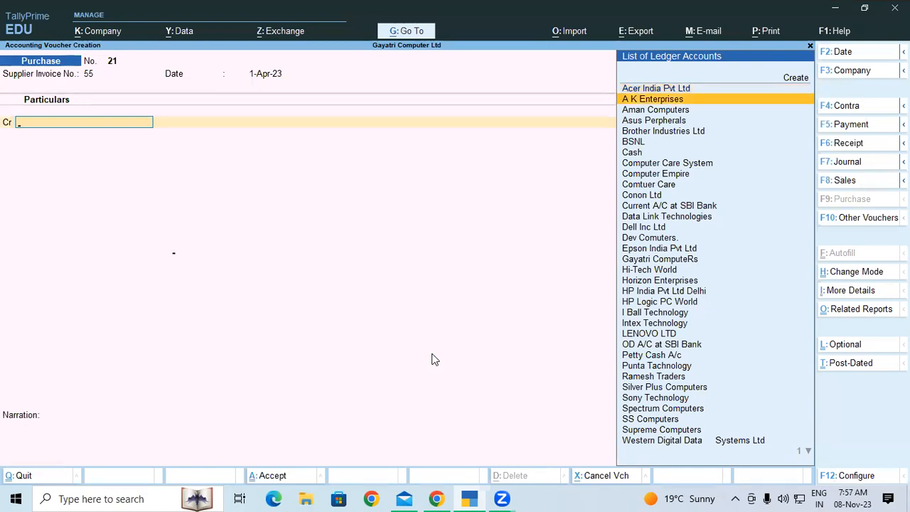
pyautogui.press('Return')
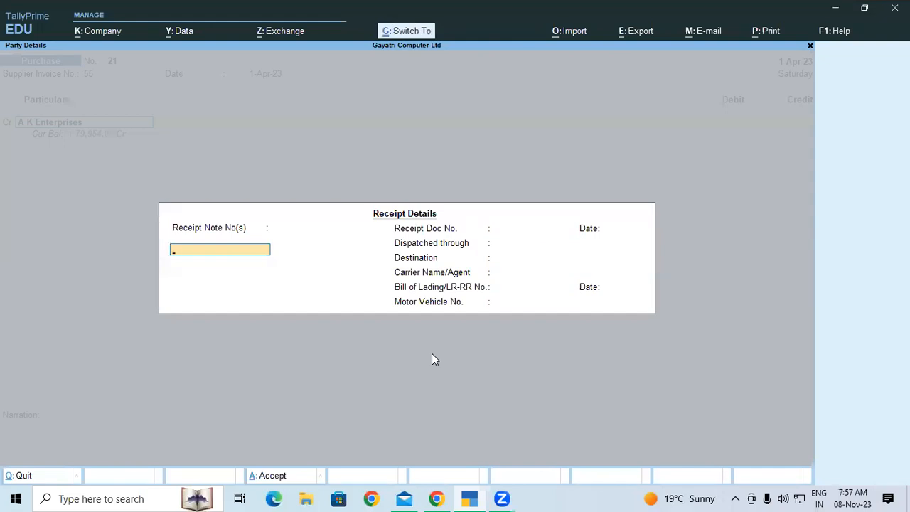
pyautogui.hotkey('ctrl', 'a')
pyautogui.hotkey('ctrl', 'a')
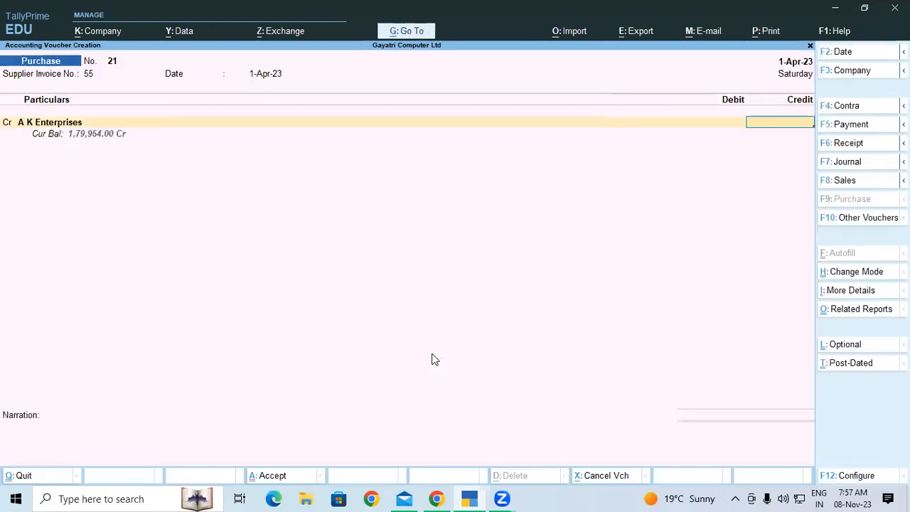
# Credit A K Enterprises with 30000 and allocate the full amount bill-wise to New Ref 55.
pyautogui.write('30000')
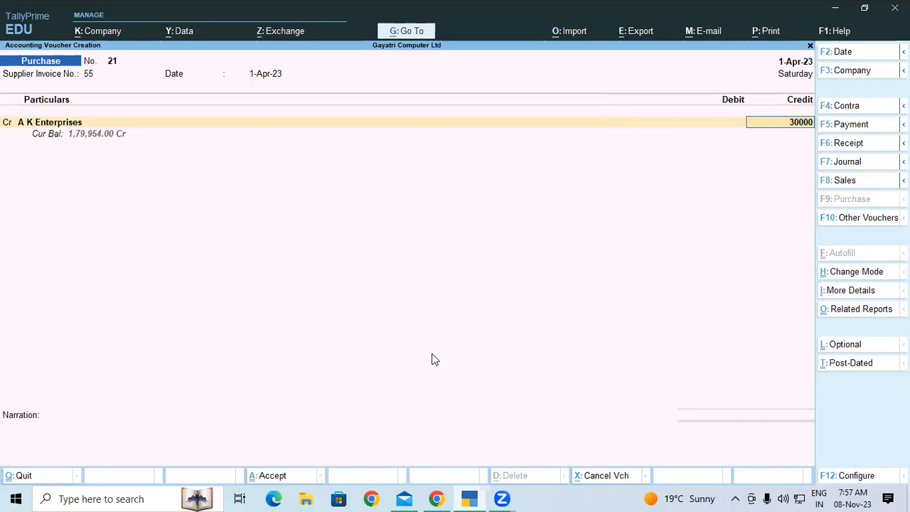
pyautogui.press('Return')
pyautogui.press('Return')
pyautogui.press('Return')
pyautogui.press('Return')
pyautogui.press('Return')
pyautogui.press('Return')
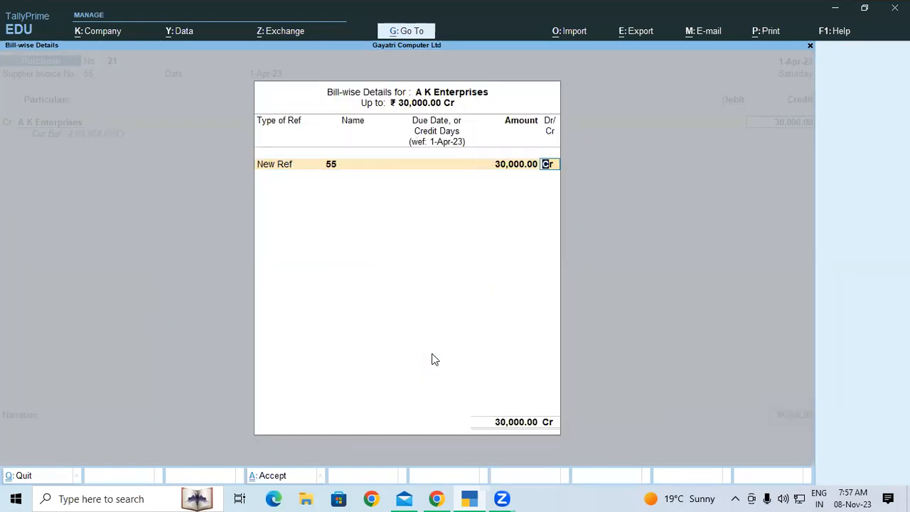
pyautogui.press('Return')
# Show the full ledger list, debit 30,000.00 to the Computer ledger and save the purchase voucher.
pyautogui.press('BackSpace')
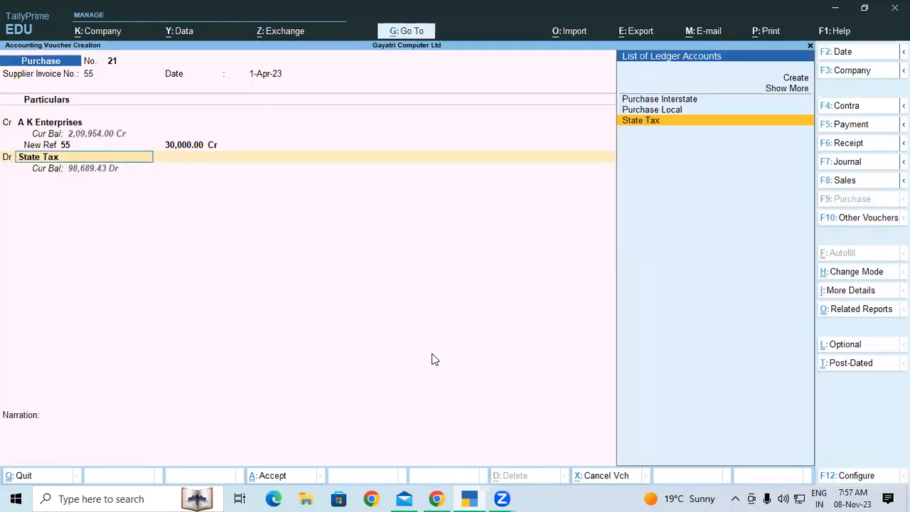
pyautogui.press('Up')
pyautogui.press('Up')
pyautogui.press('Up')
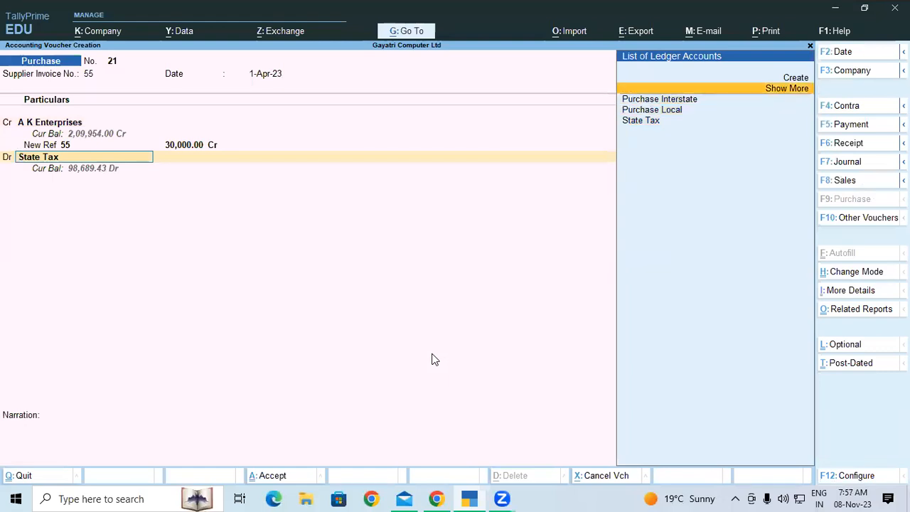
pyautogui.press('Return')
pyautogui.press('Down')
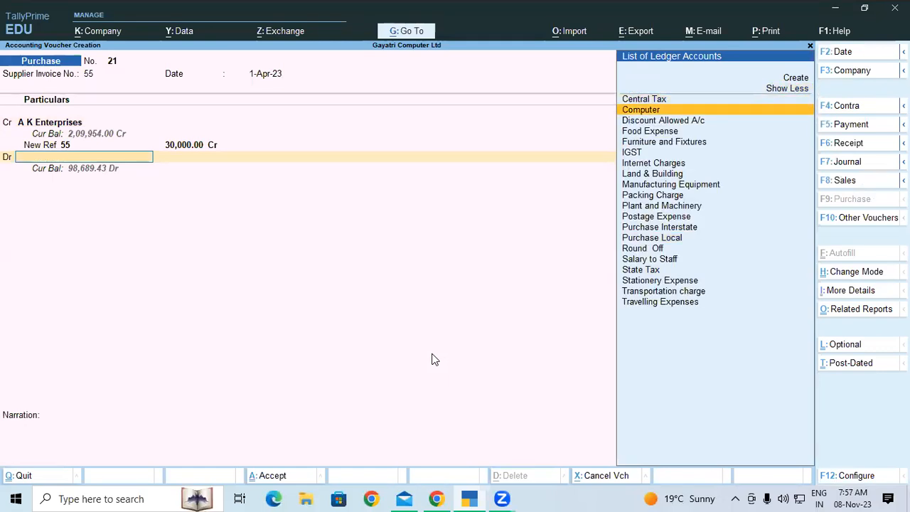
pyautogui.press('Return')
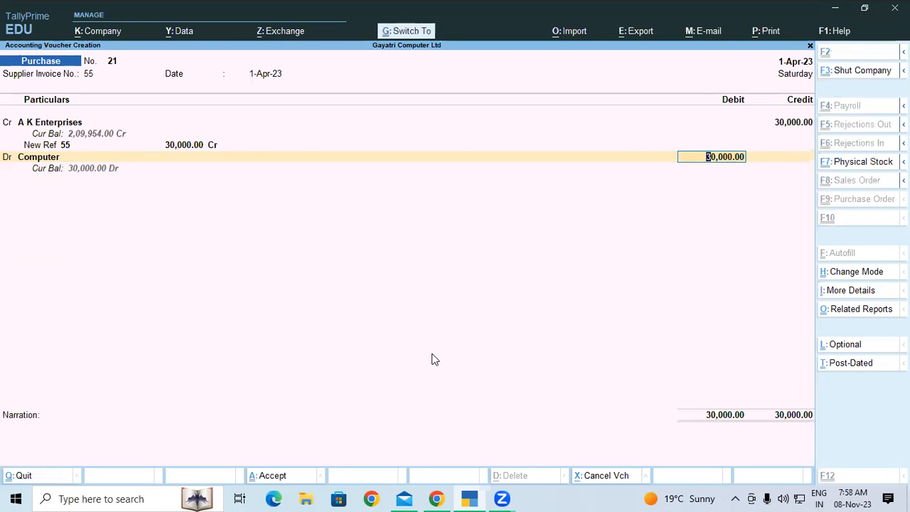
pyautogui.hotkey('ctrl', 'a')
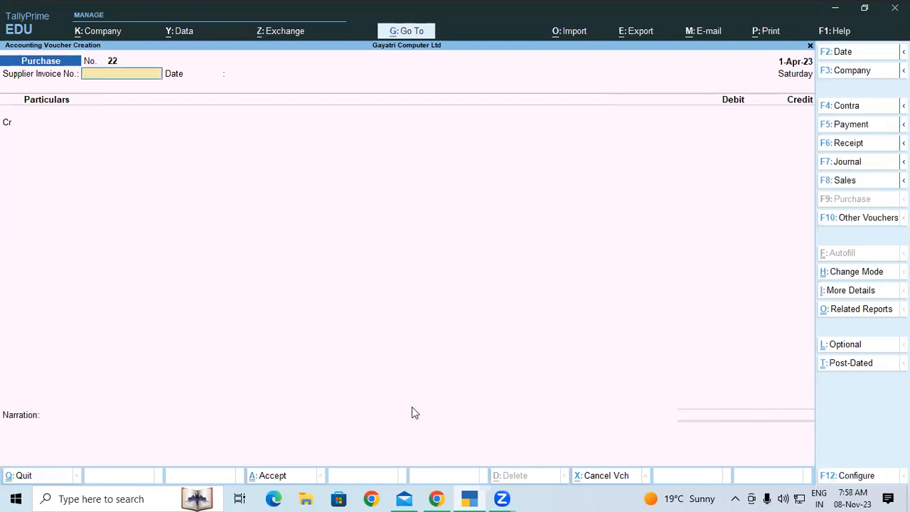
# Switch to the PDF and read the report checking instructions for Stock Summary, including its configuration settings and sample report.
pyautogui.click(437, 497)
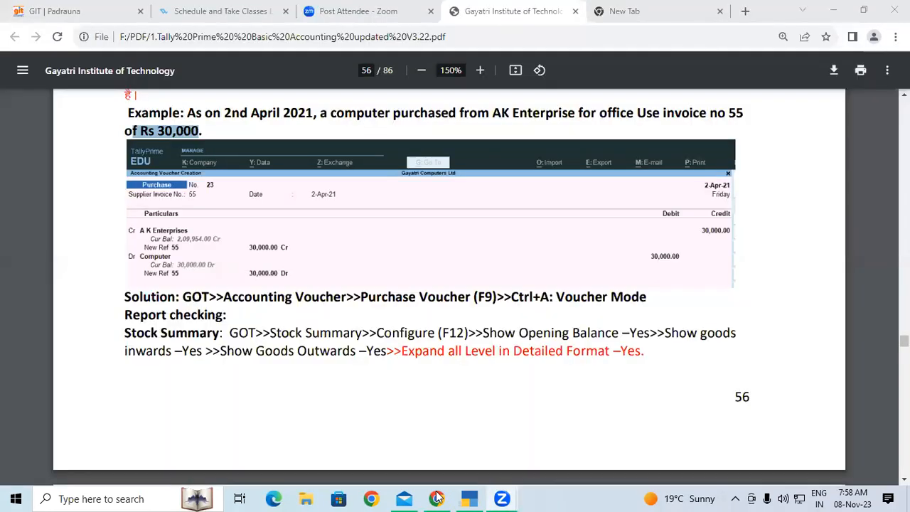
pyautogui.click(186, 293)
pyautogui.scroll(-1, 135, 298)
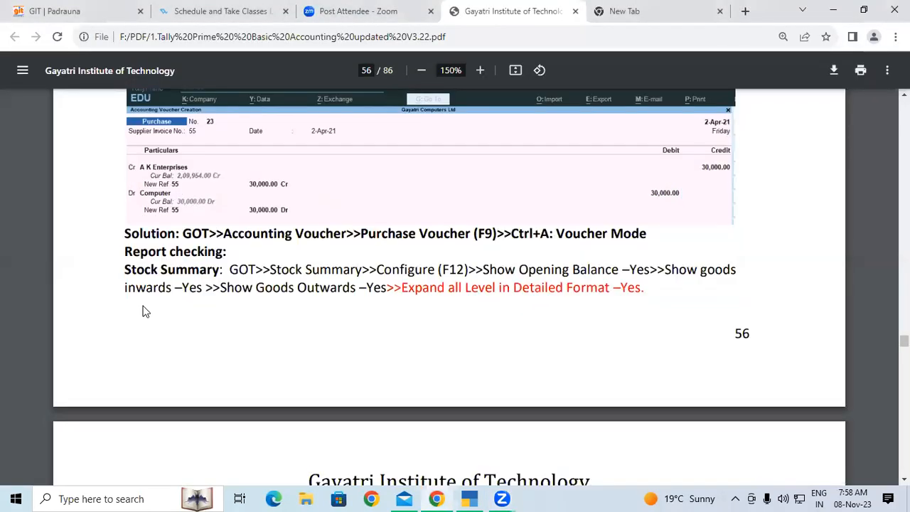
pyautogui.moveTo(126, 265); pyautogui.dragTo(199, 267)
pyautogui.moveTo(126, 266); pyautogui.dragTo(634, 269)
pyautogui.click(245, 267)
pyautogui.click(377, 266)
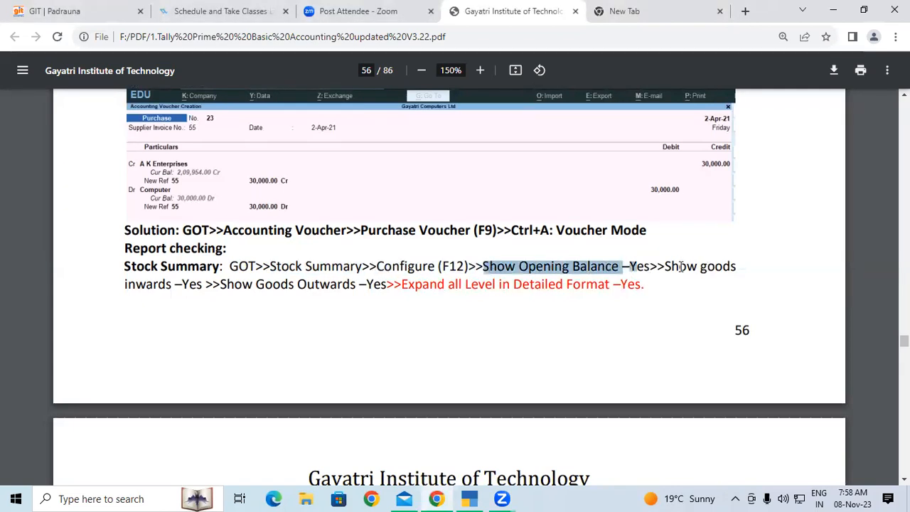
pyautogui.moveTo(121, 286); pyautogui.dragTo(388, 285)
pyautogui.scroll(-1, 389, 285)
pyautogui.scroll(-4, 389, 285)
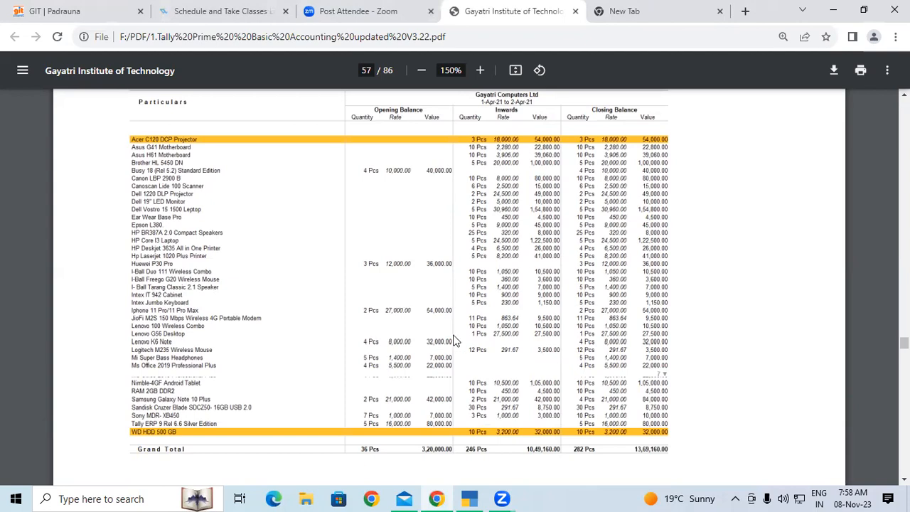
# Switch back to TallyPrime, leave the blank voucher and open the Stock Summary report from the Gateway of Tally.
pyautogui.click(468, 498)
pyautogui.press('Up')
pyautogui.press('Up')
pyautogui.press('Up')
pyautogui.press('Up')
pyautogui.press('Up')
pyautogui.press('Up')
pyautogui.press('Up')
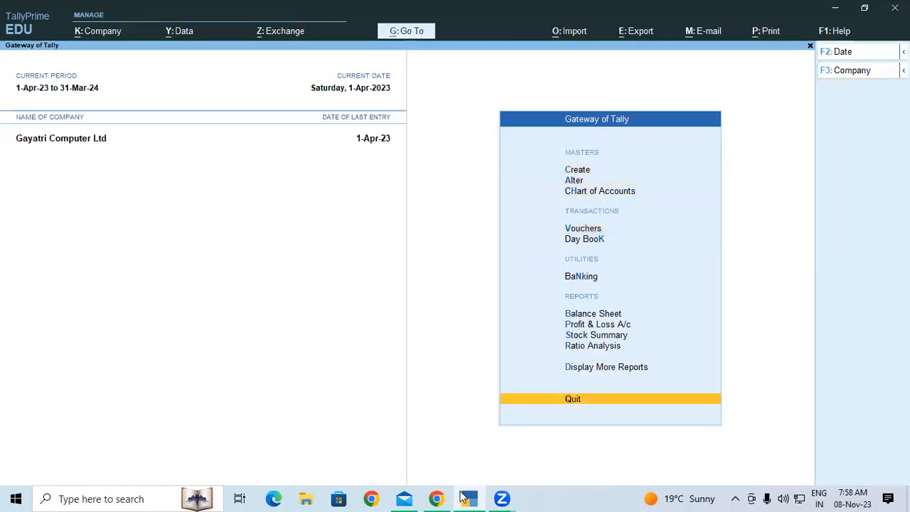
pyautogui.press('Return')
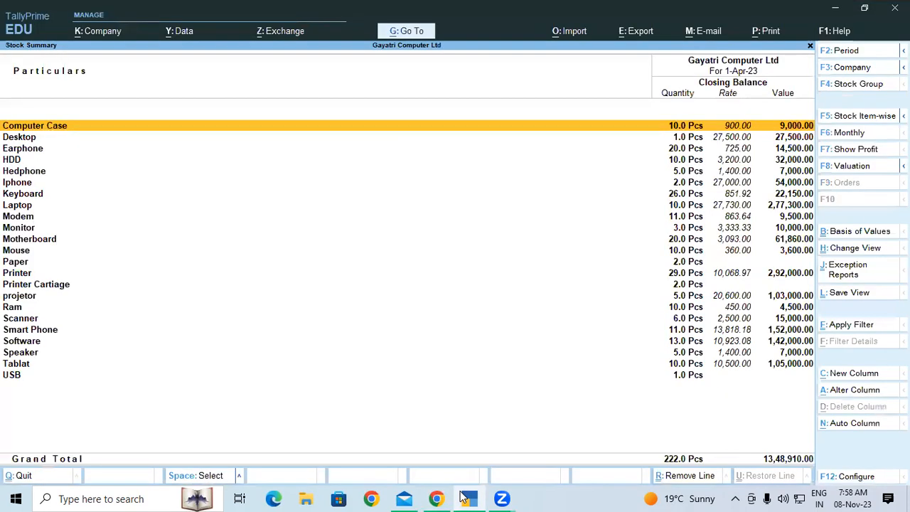
# Configure the Stock Summary to show opening balance, goods inwards and goods outwards.
pyautogui.click(852, 475)
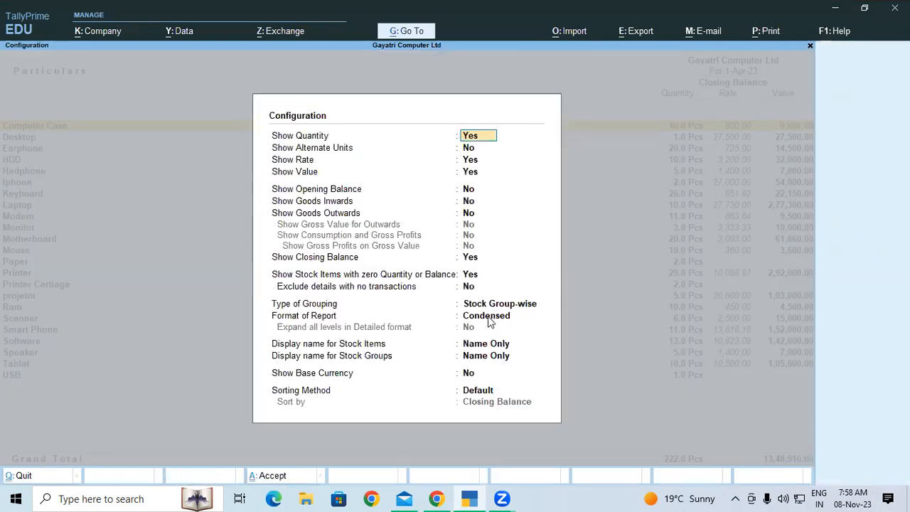
pyautogui.click(320, 190)
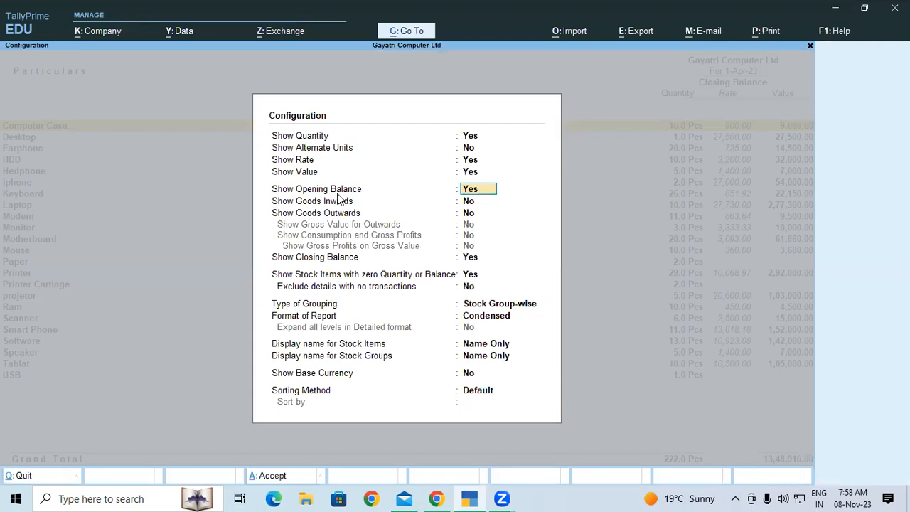
pyautogui.click(346, 202)
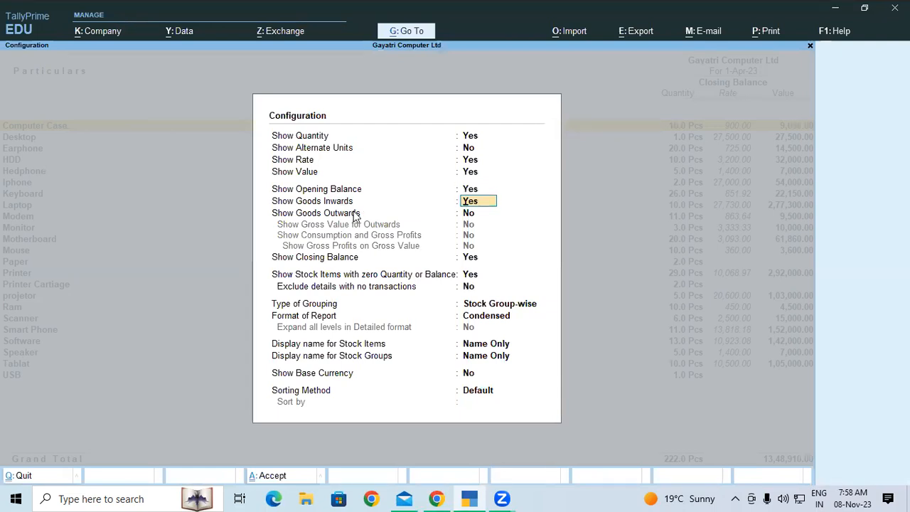
pyautogui.click(353, 213)
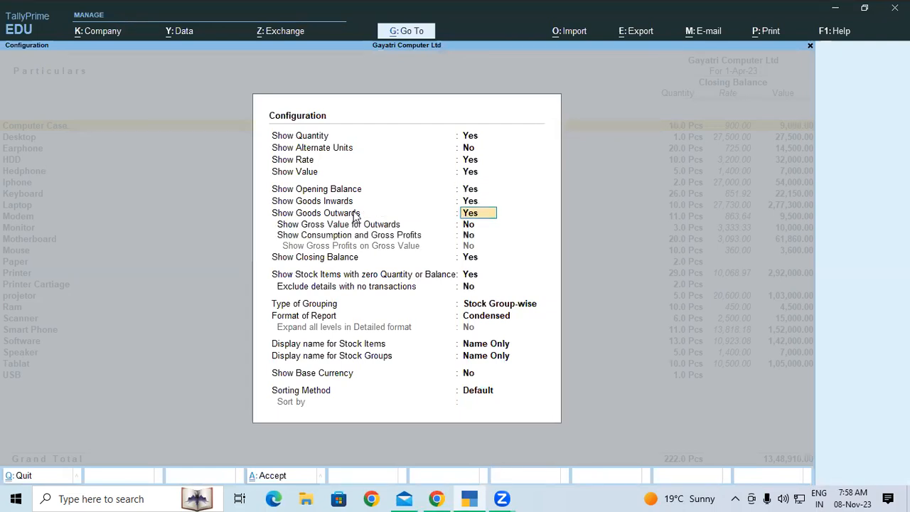
# Switch to the PDF, highlight the instruction on expanding all levels in detailed format, and return to the Stock Summary configuration in TallyPrime.
pyautogui.click(436, 498)
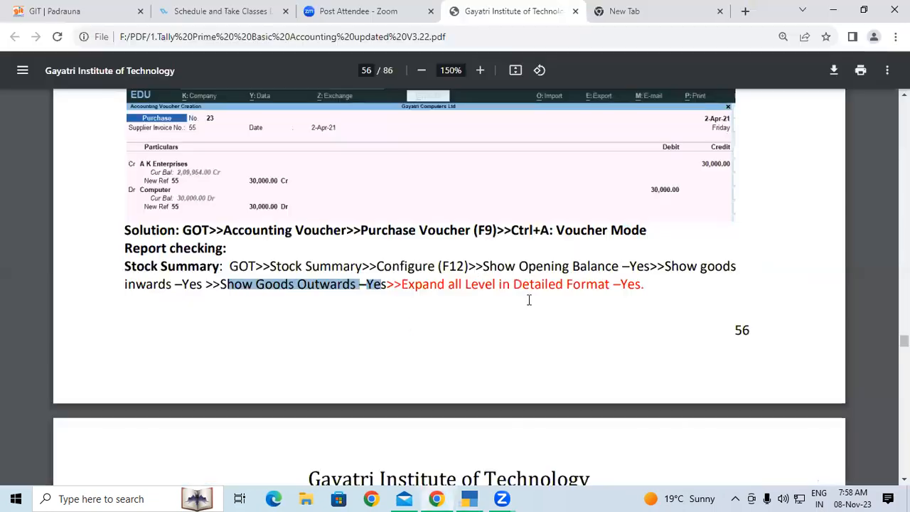
pyautogui.click(237, 284)
pyautogui.moveTo(431, 289); pyautogui.dragTo(587, 293)
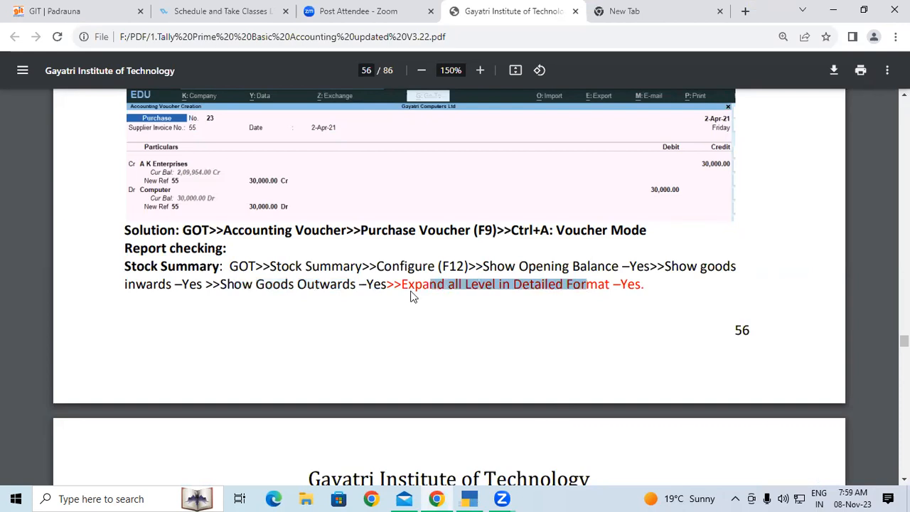
pyautogui.hotkey('alt', 'Tab')
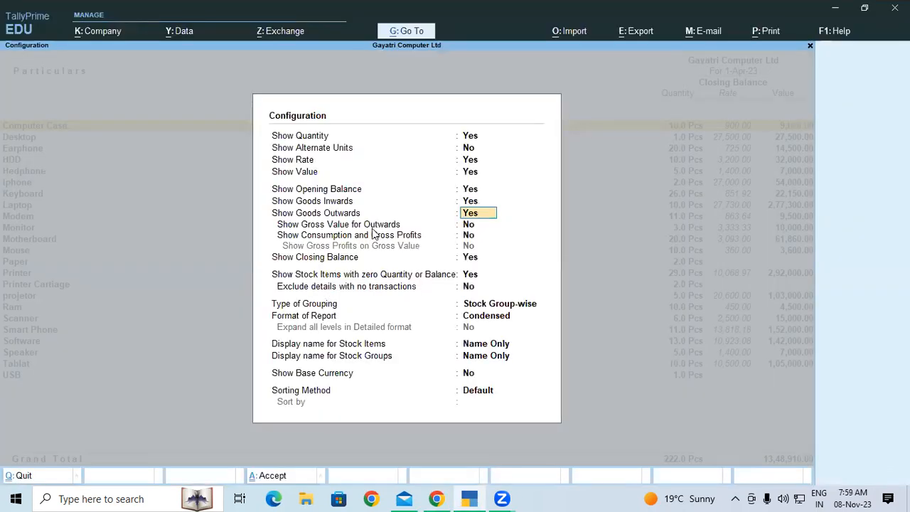
# Set the Stock Summary's report format to Detailed, expand all levels in detailed format, and accept the configuration.
pyautogui.press('Return')
pyautogui.press('Return')
pyautogui.press('Return')
pyautogui.press('Return')
pyautogui.press('Return')
pyautogui.press('Return')
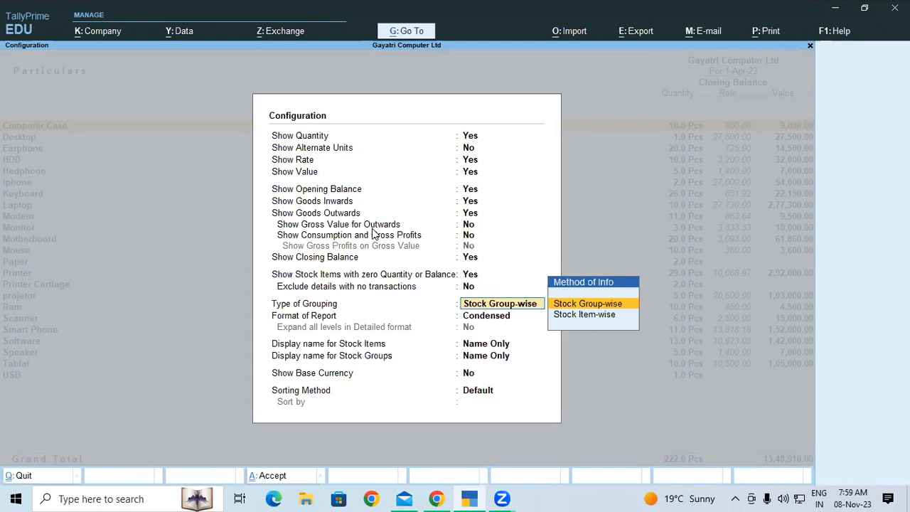
pyautogui.press('Return')
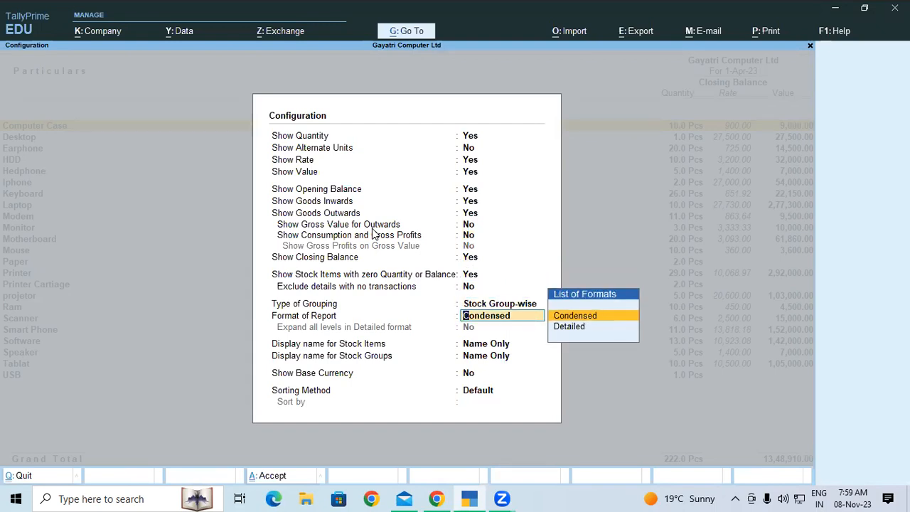
pyautogui.press('Down')
pyautogui.press('Return')
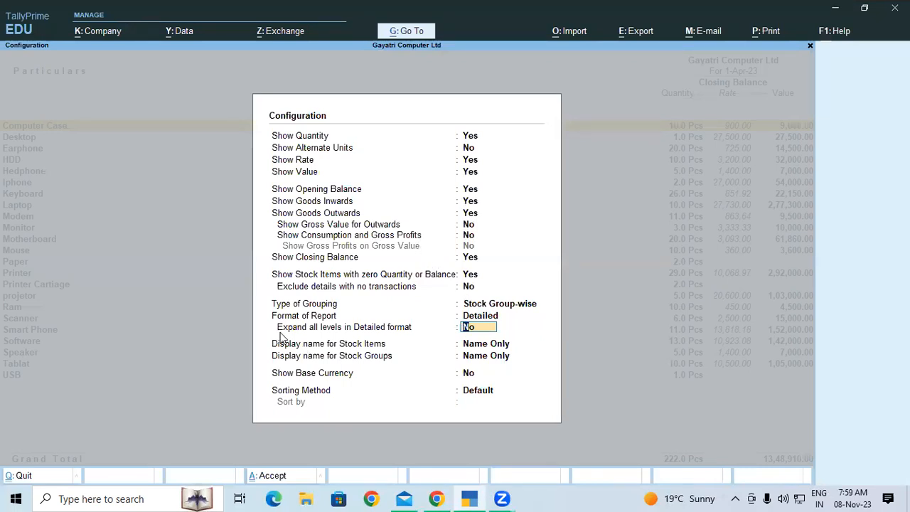
pyautogui.press('y')
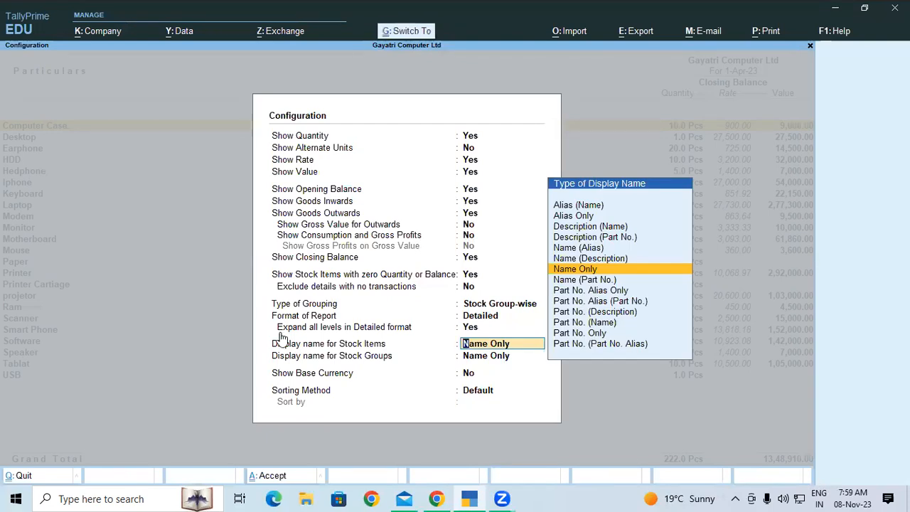
pyautogui.hotkey('ctrl', 'a')
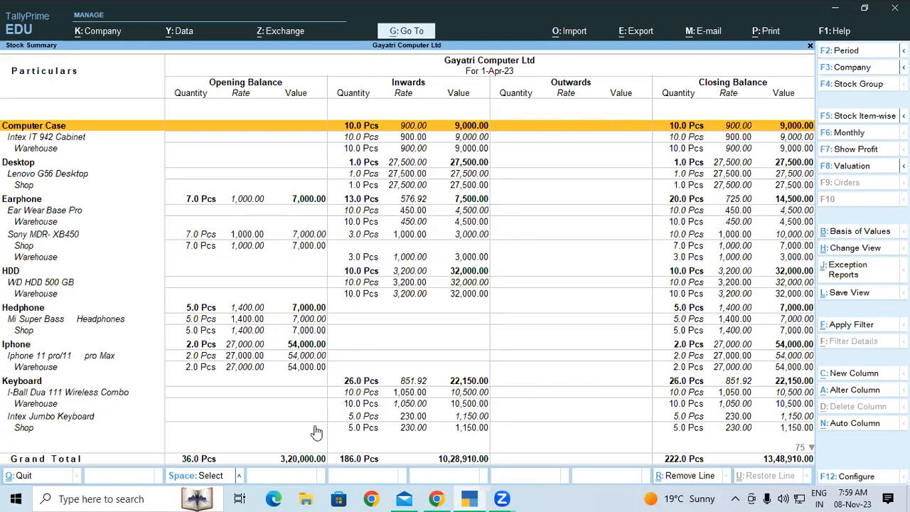
# Compare the Stock Summary's grand totals with the sample report and its note in the PDF, then return to TallyPrime.
pyautogui.click(472, 477)
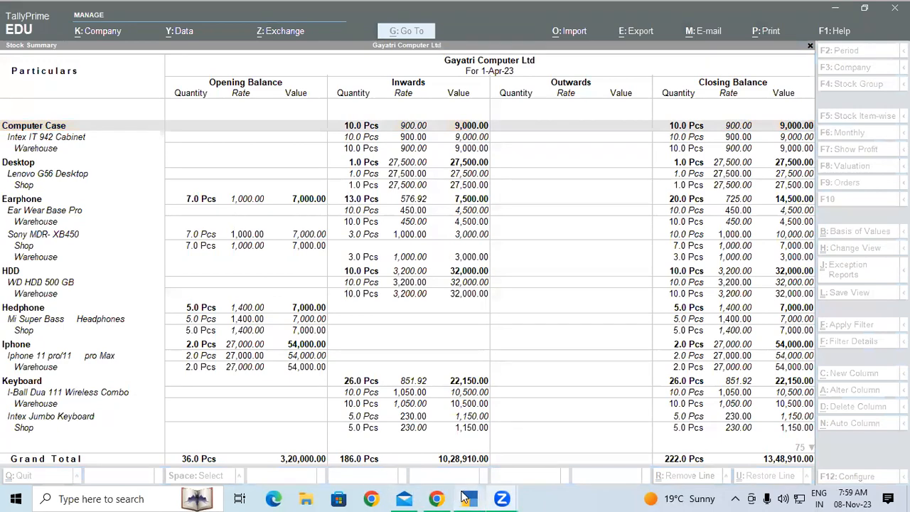
pyautogui.click(463, 498)
pyautogui.click(436, 498)
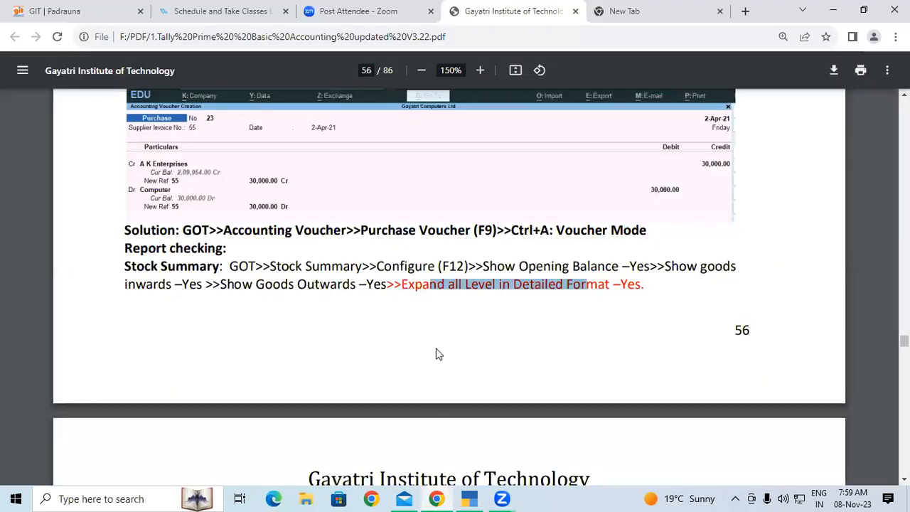
pyautogui.scroll(-8, 438, 354)
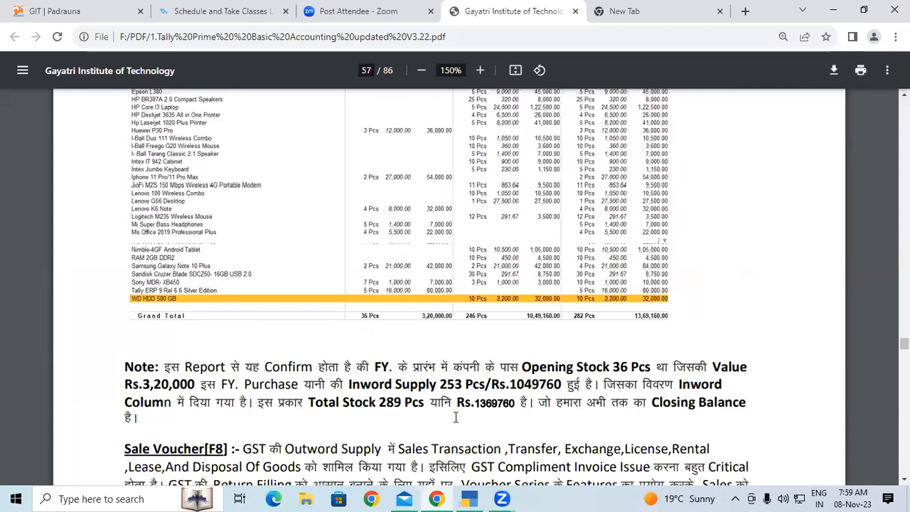
pyautogui.click(468, 498)
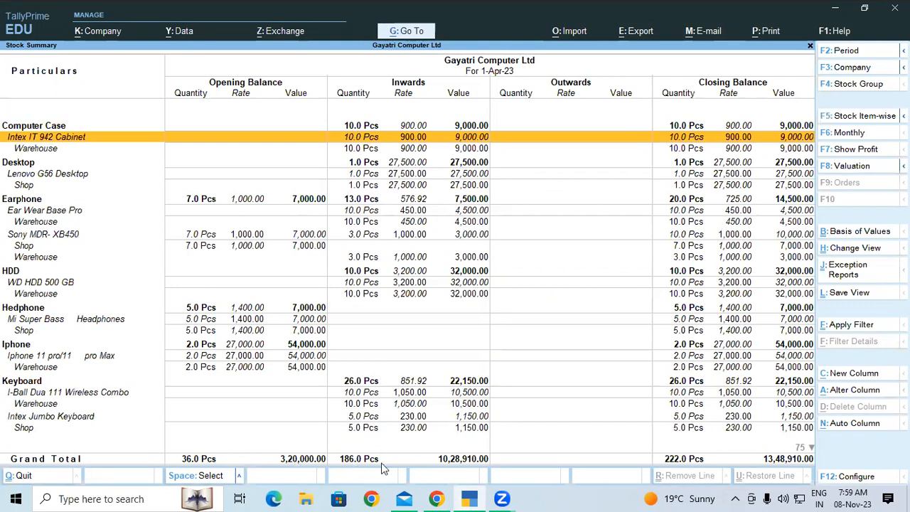
# Switch to the PDF, move on to the section after the stock report note, and highlight the Sale Voucher[F8] heading.
pyautogui.click(437, 498)
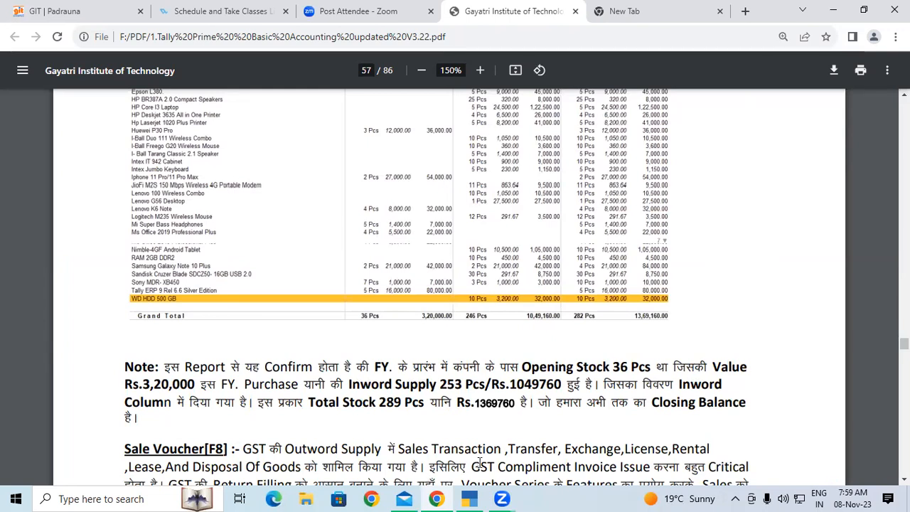
pyautogui.scroll(-3, 481, 464)
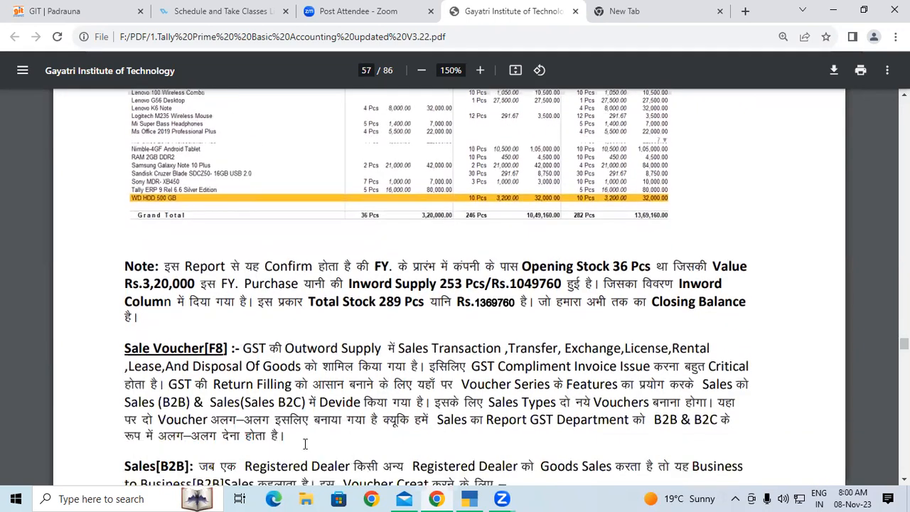
pyautogui.moveTo(125, 317); pyautogui.dragTo(228, 318)
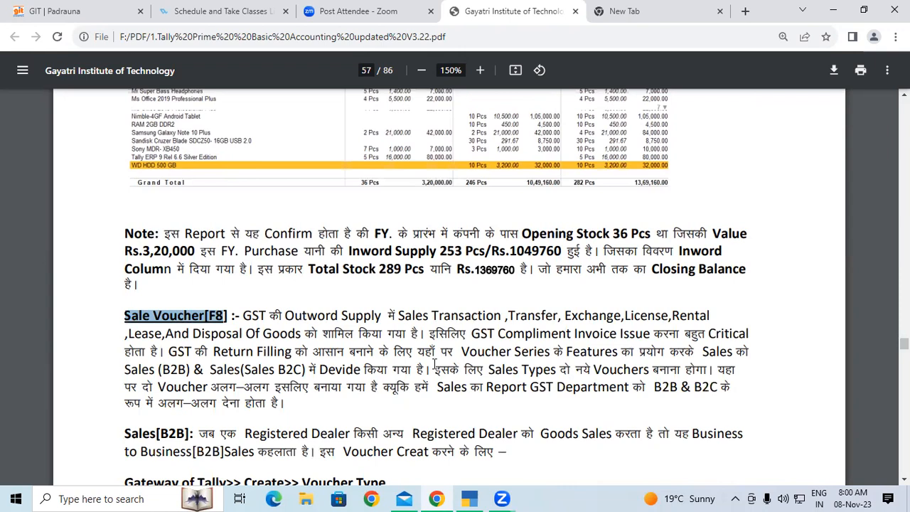